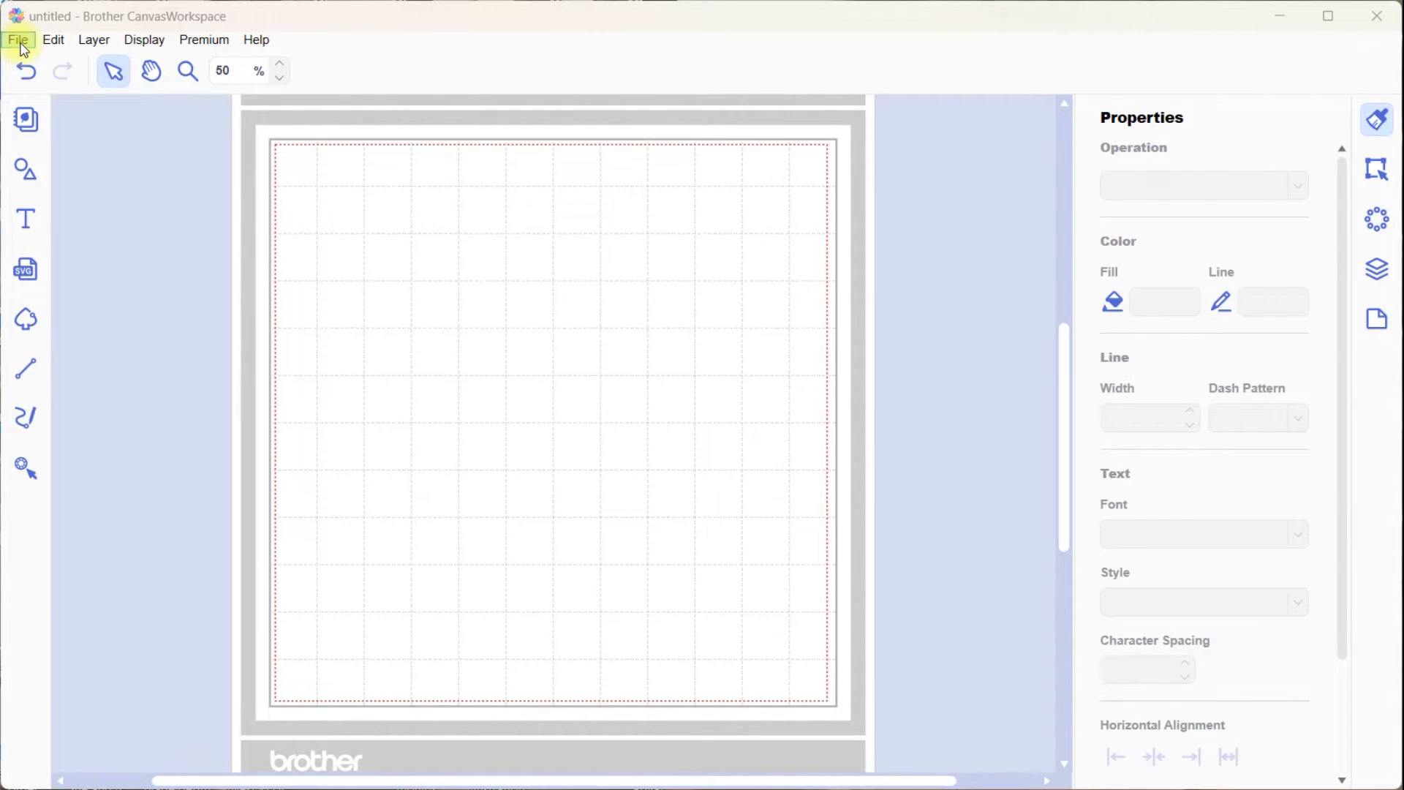
# - Bring up the File menu for the empty untitled project
pyautogui.click(20, 44)
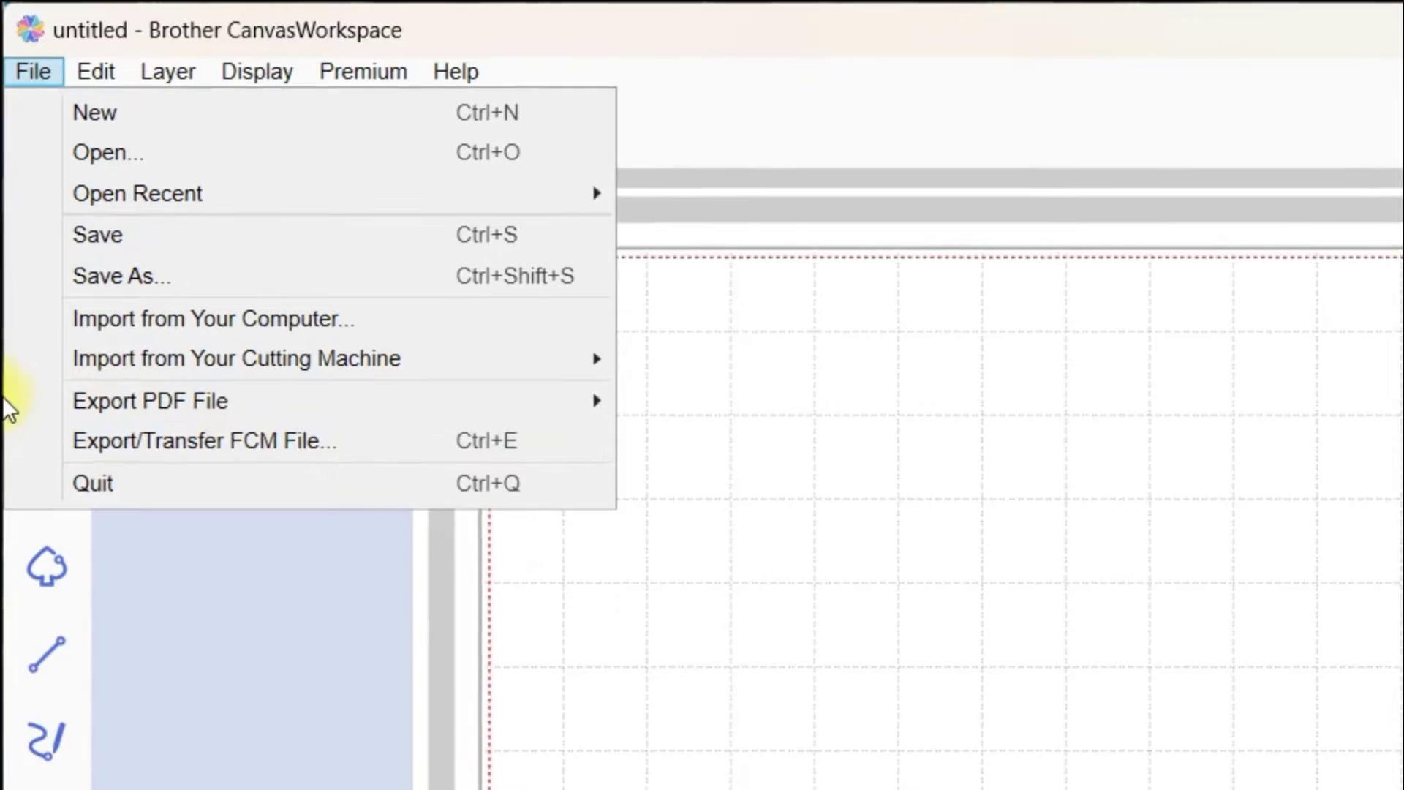
# - Try an FCM export of the empty mat, dismiss the 'There is no object' error, then show Shapes
pyautogui.moveTo(122, 230)
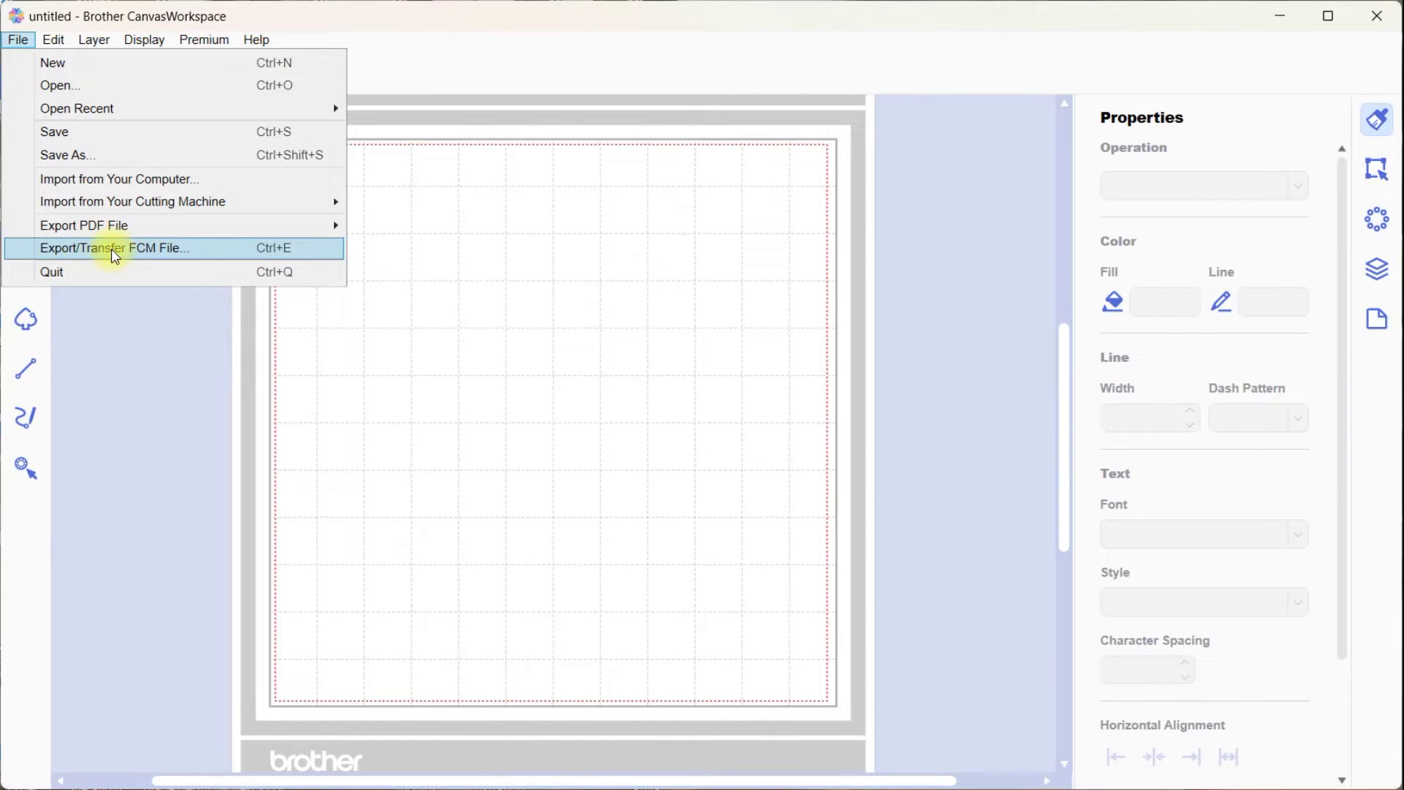
pyautogui.click(113, 249)
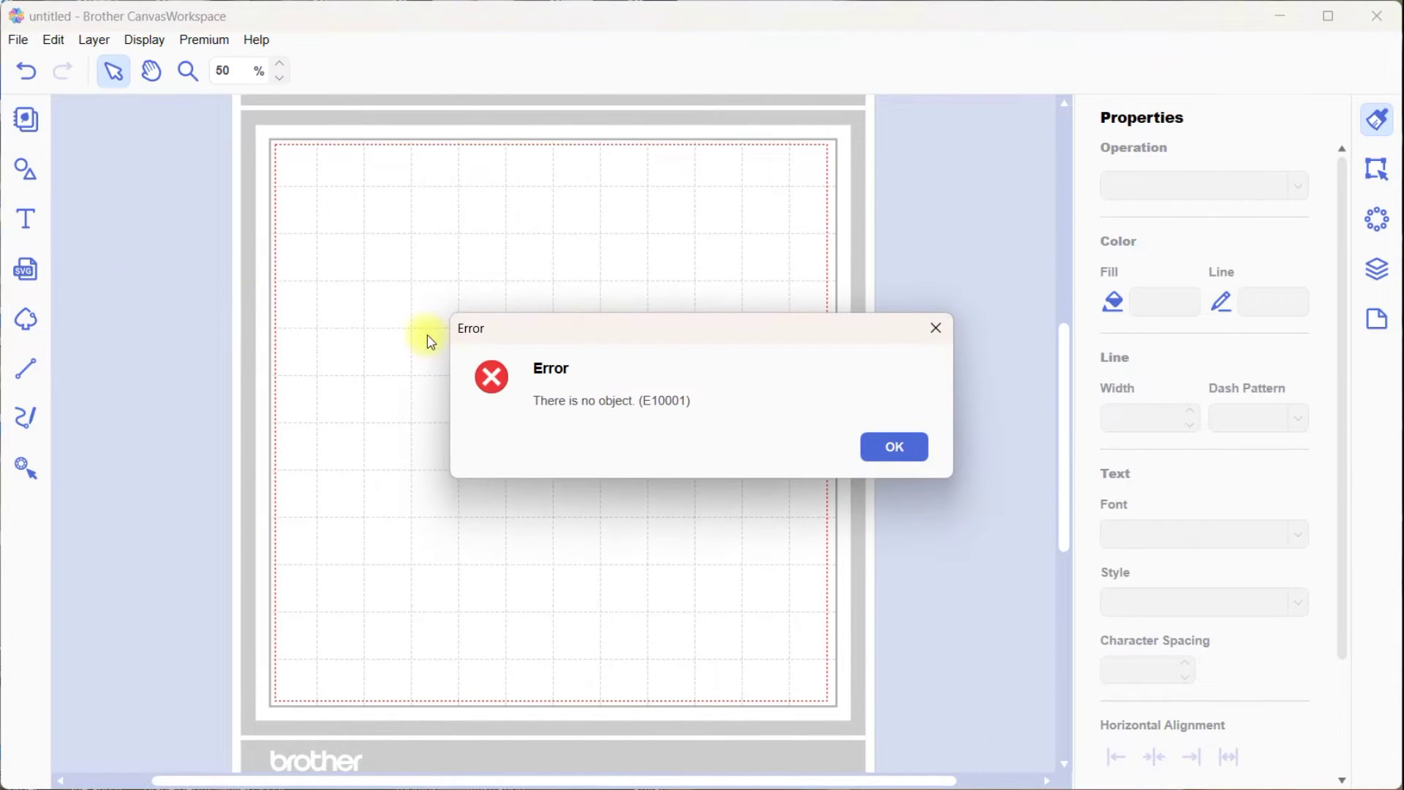
pyautogui.click(904, 452)
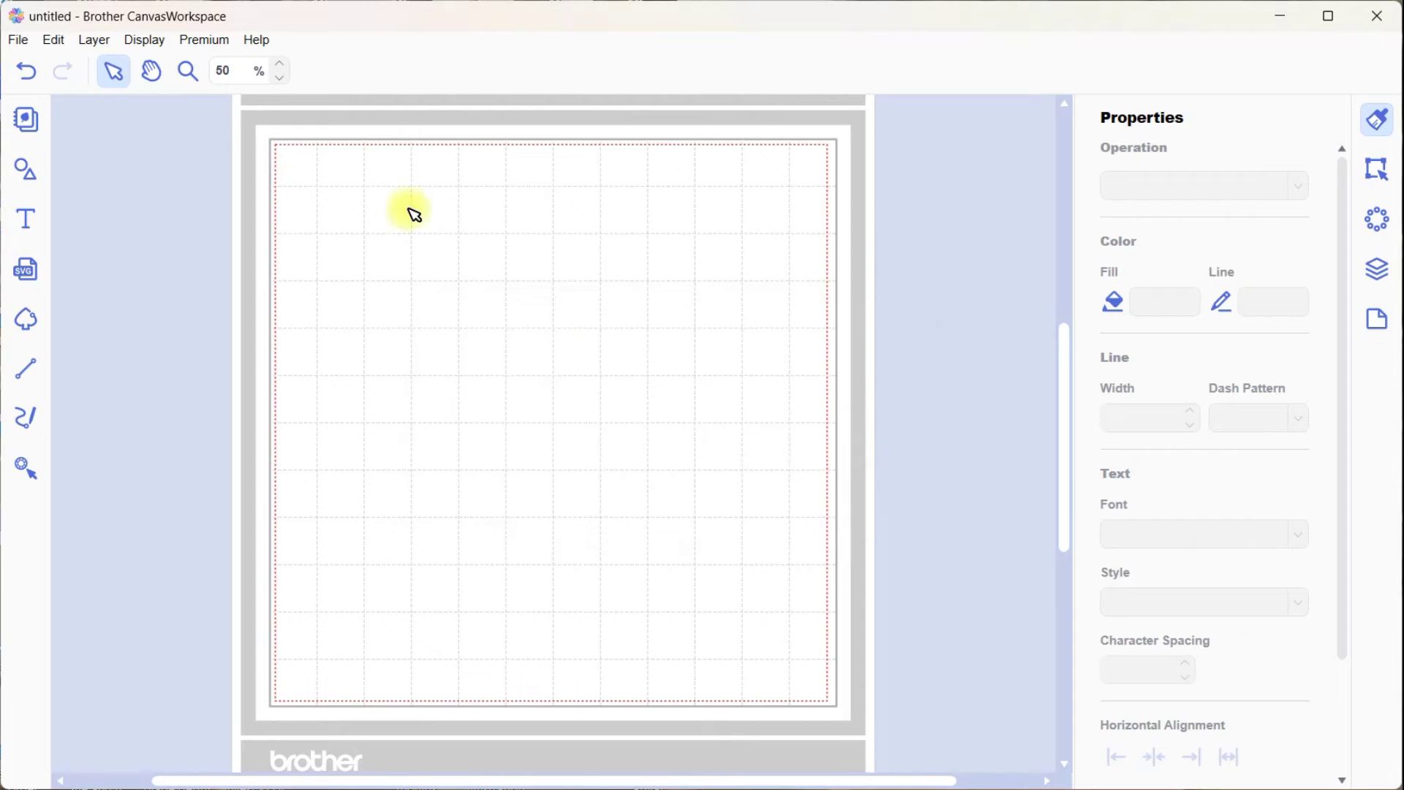
pyautogui.click(26, 170)
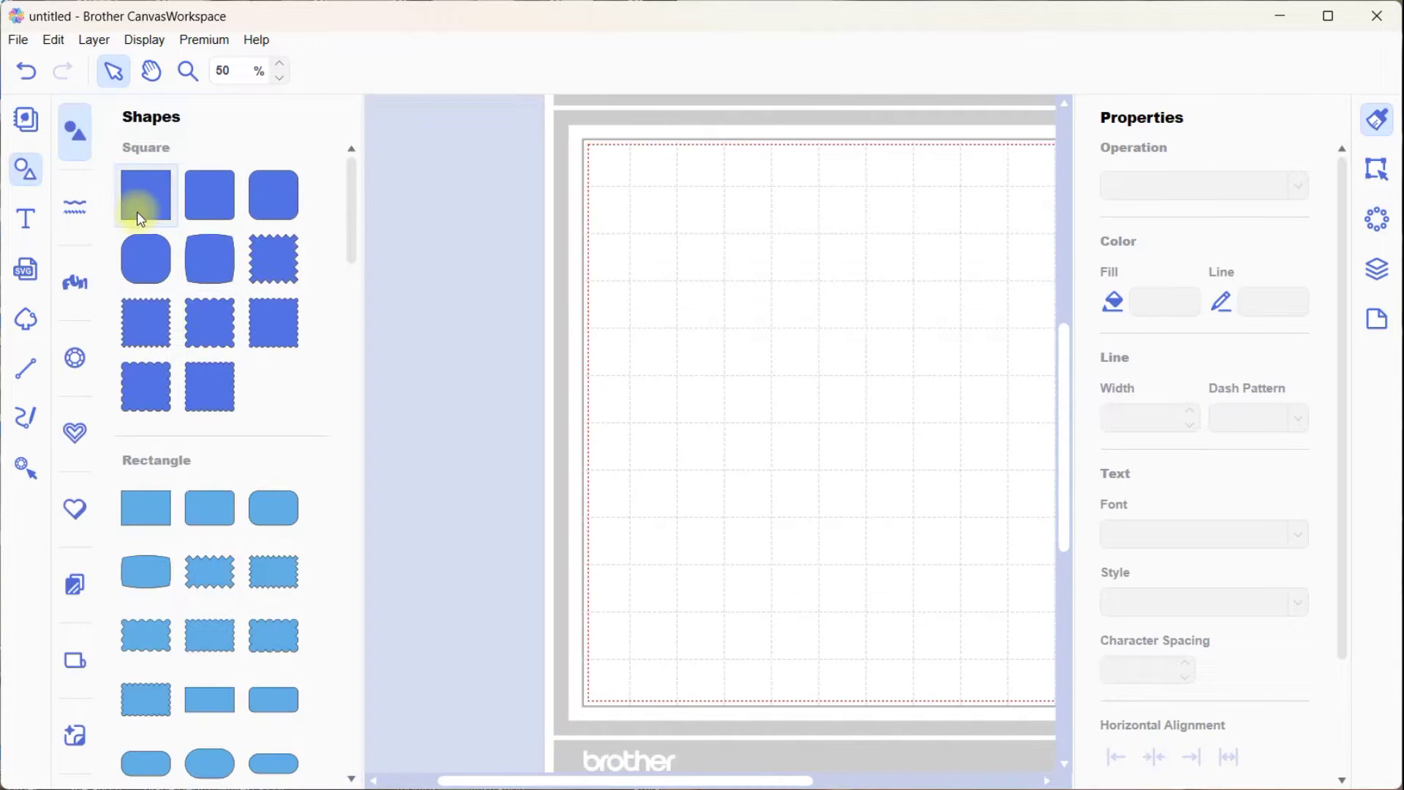
# - Add a plain square to the mat, then bring up the FCM export options and cancel
pyautogui.click(141, 216)
pyautogui.click(24, 169)
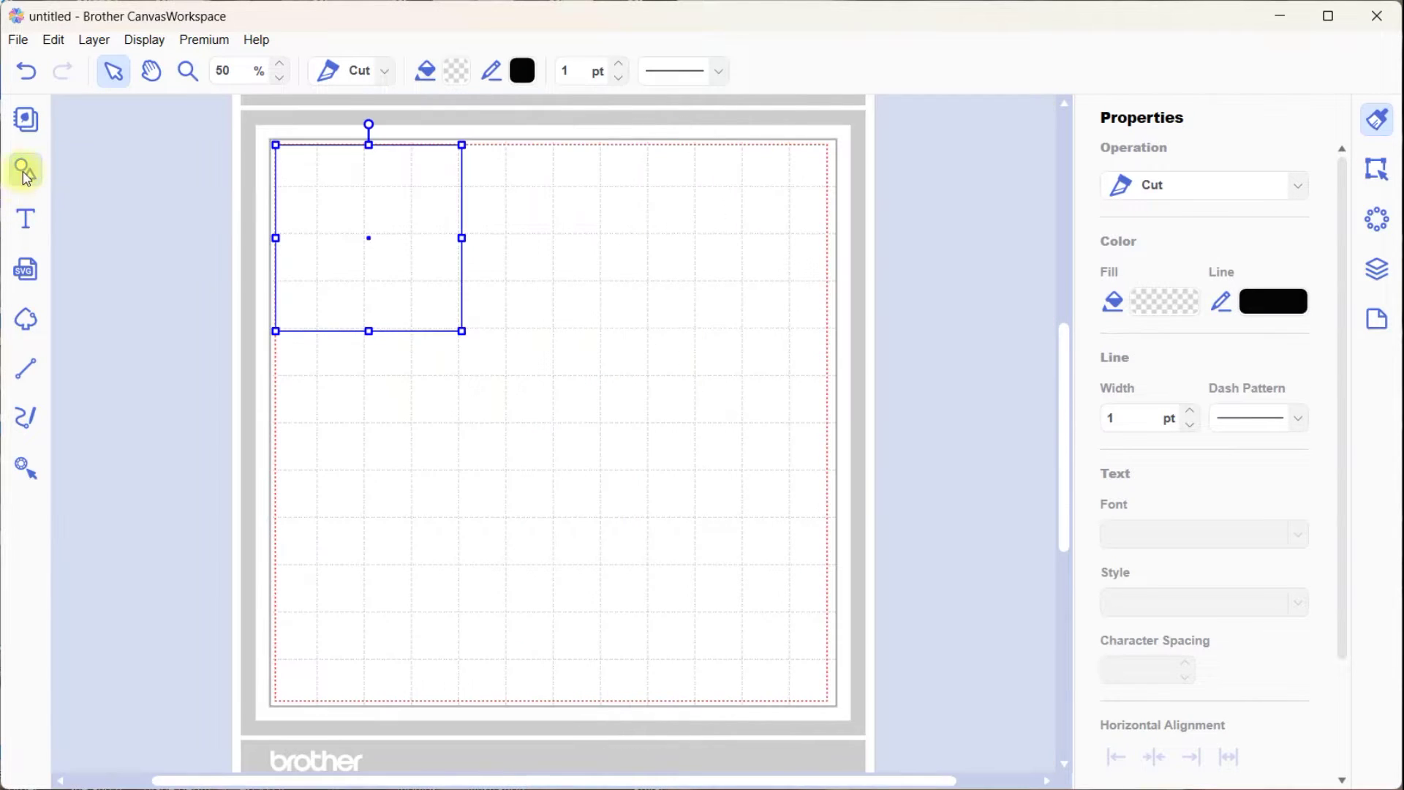
pyautogui.click(20, 40)
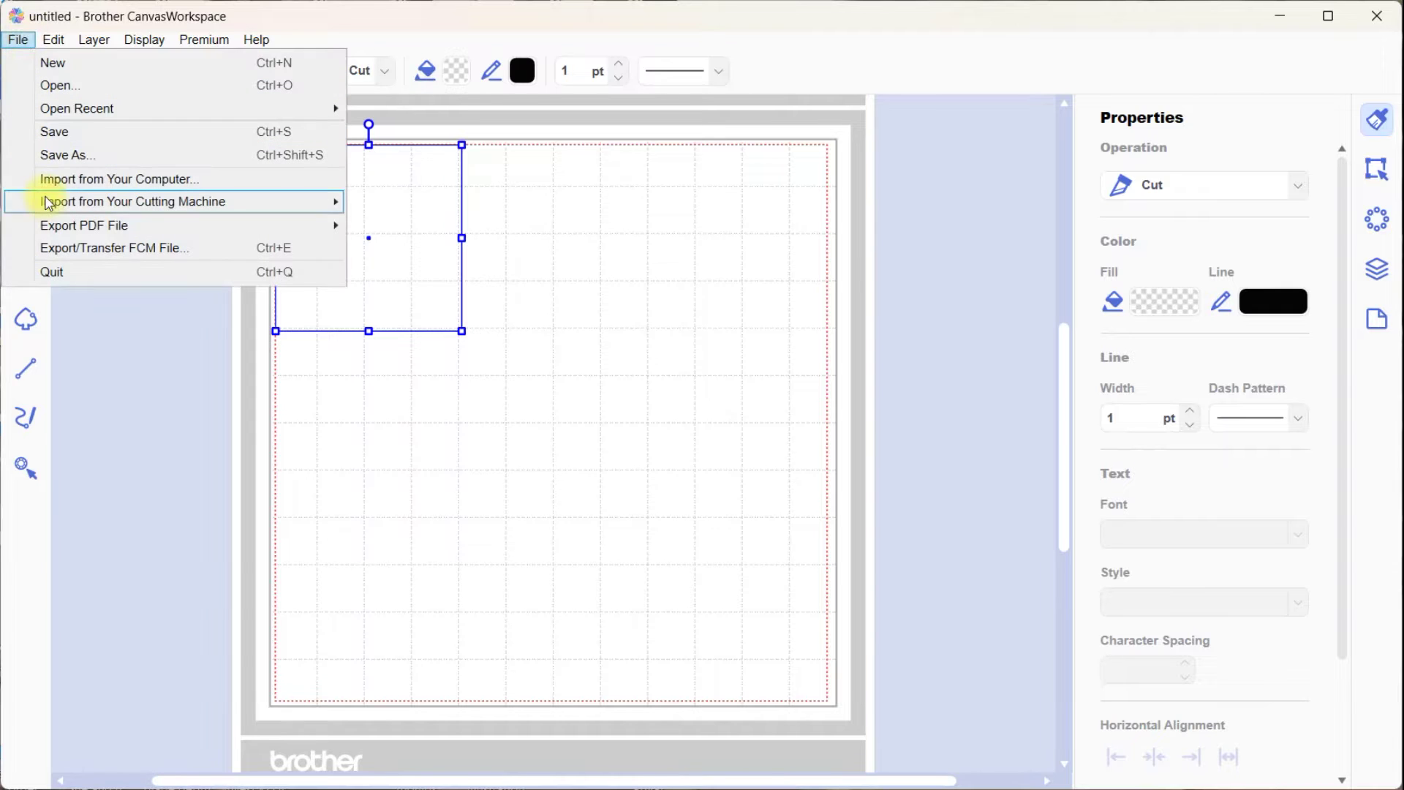
pyautogui.moveTo(103, 201)
pyautogui.click(108, 248)
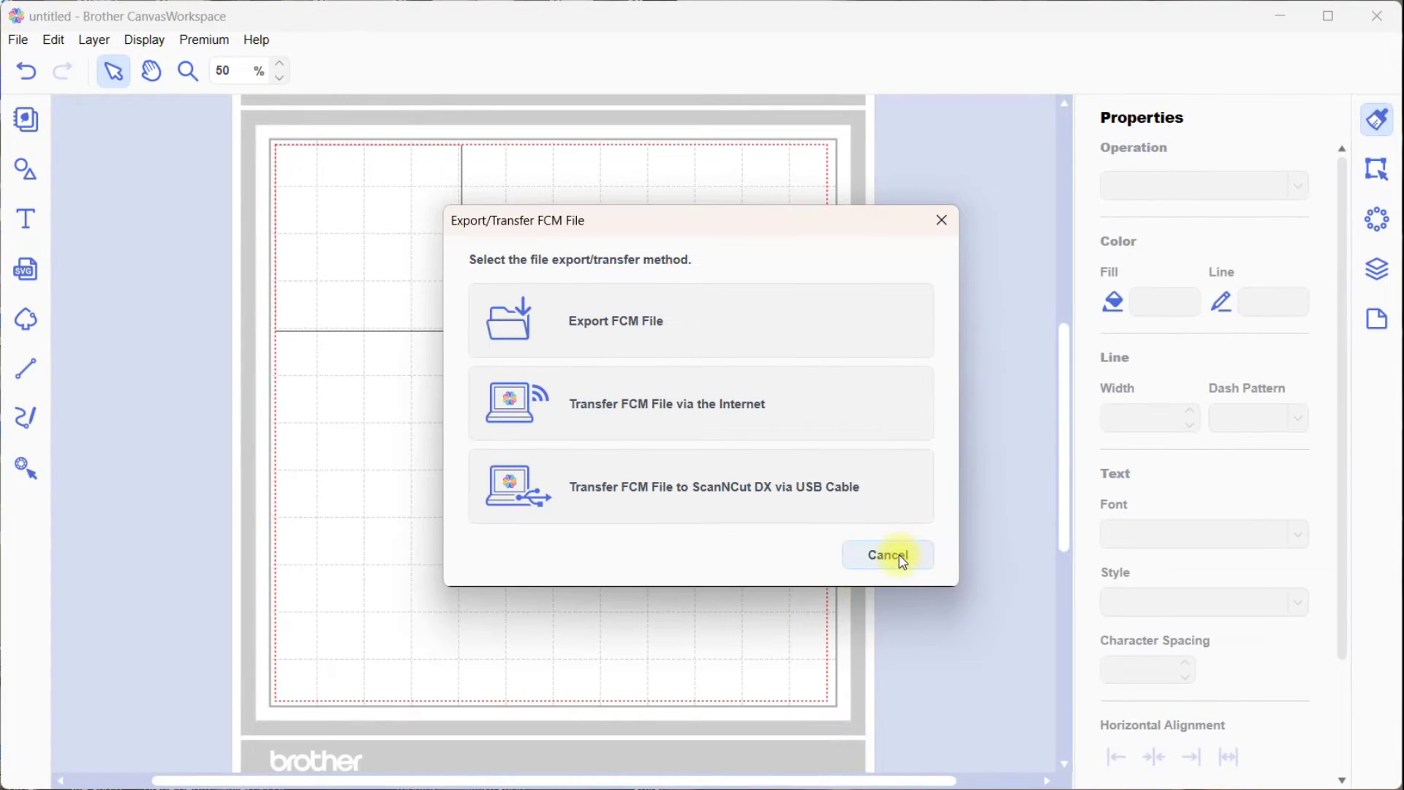
pyautogui.click(902, 559)
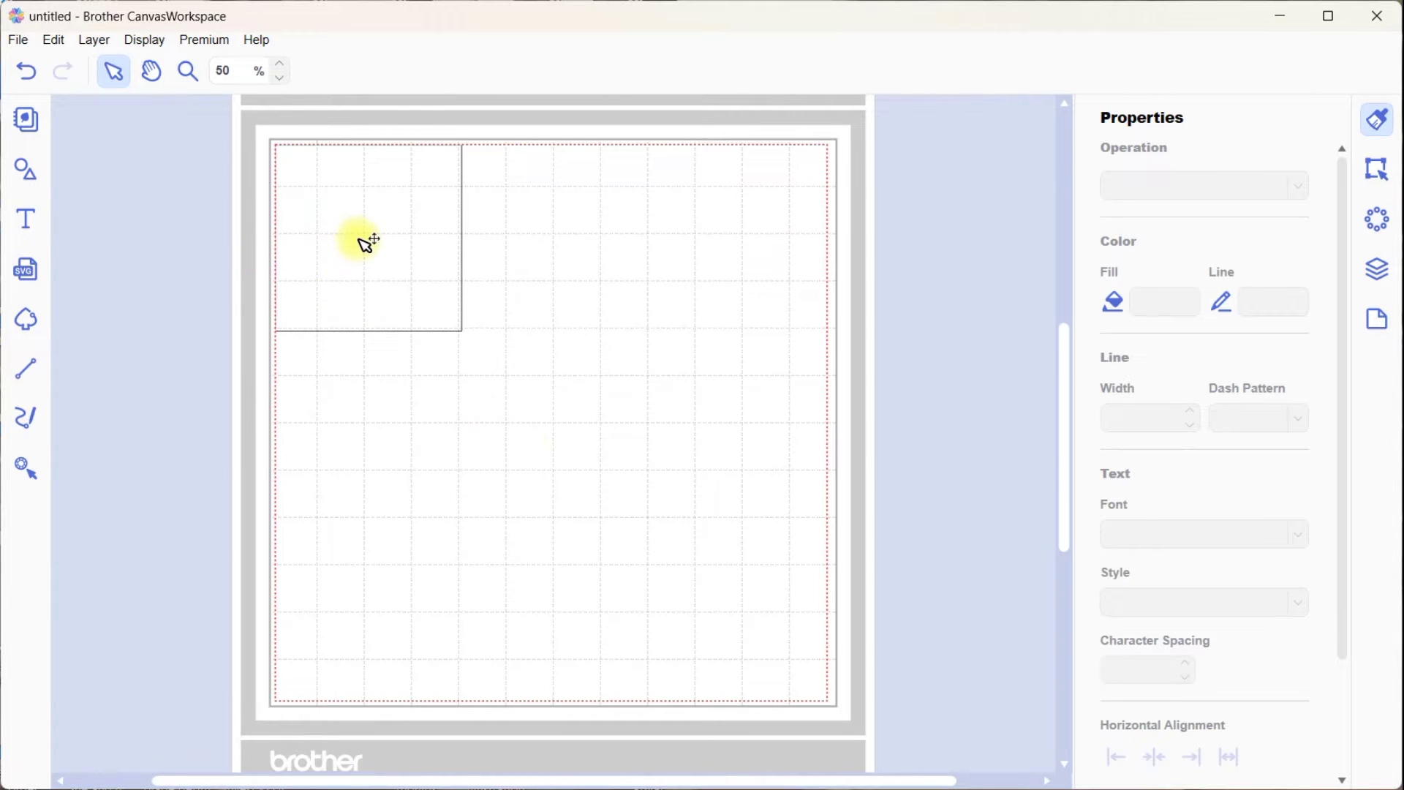
# - Bring up the Save As dialog for the project
pyautogui.click(25, 42)
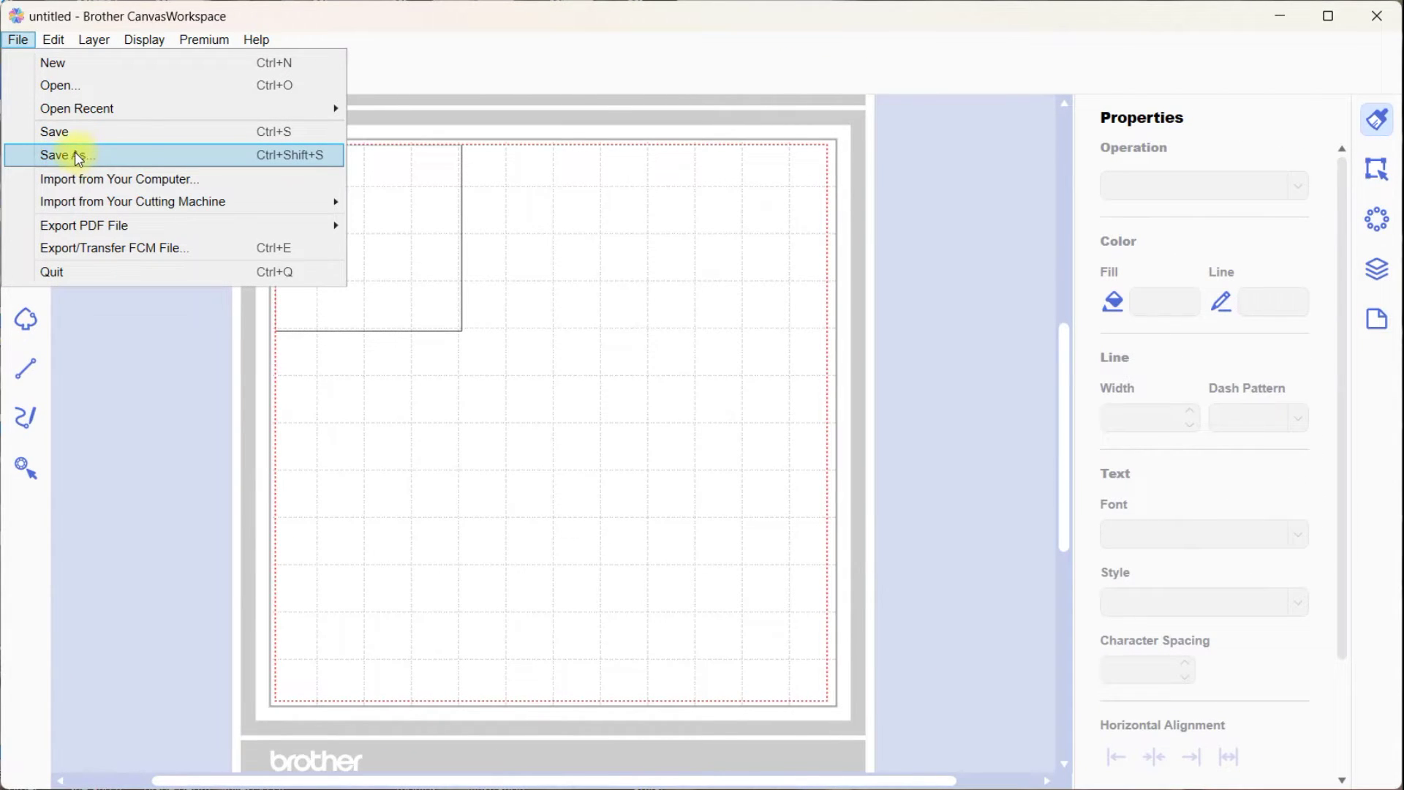
pyautogui.click(74, 154)
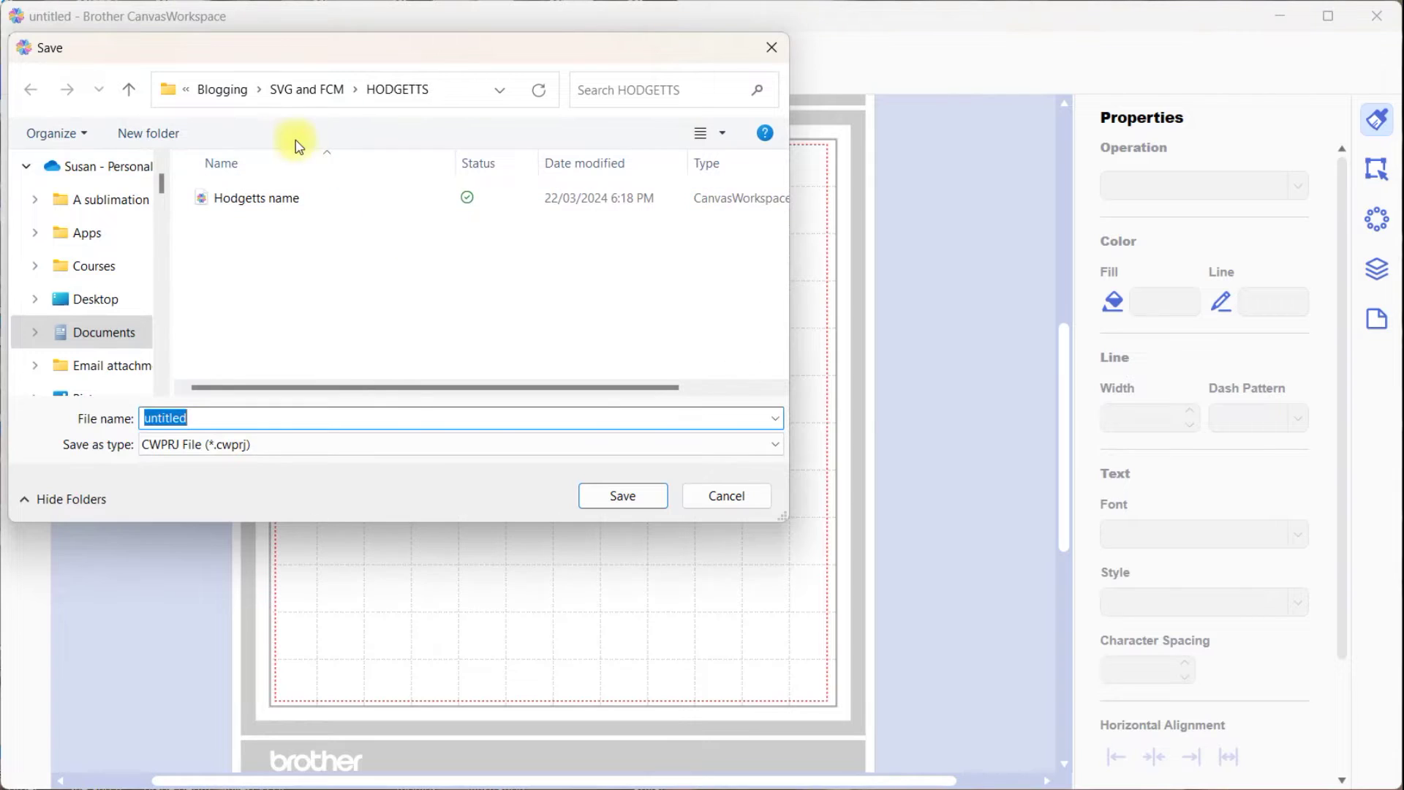
# - Save the project as 'test' in a new 'New Design' folder inside SVG and FCM
pyautogui.click(307, 89)
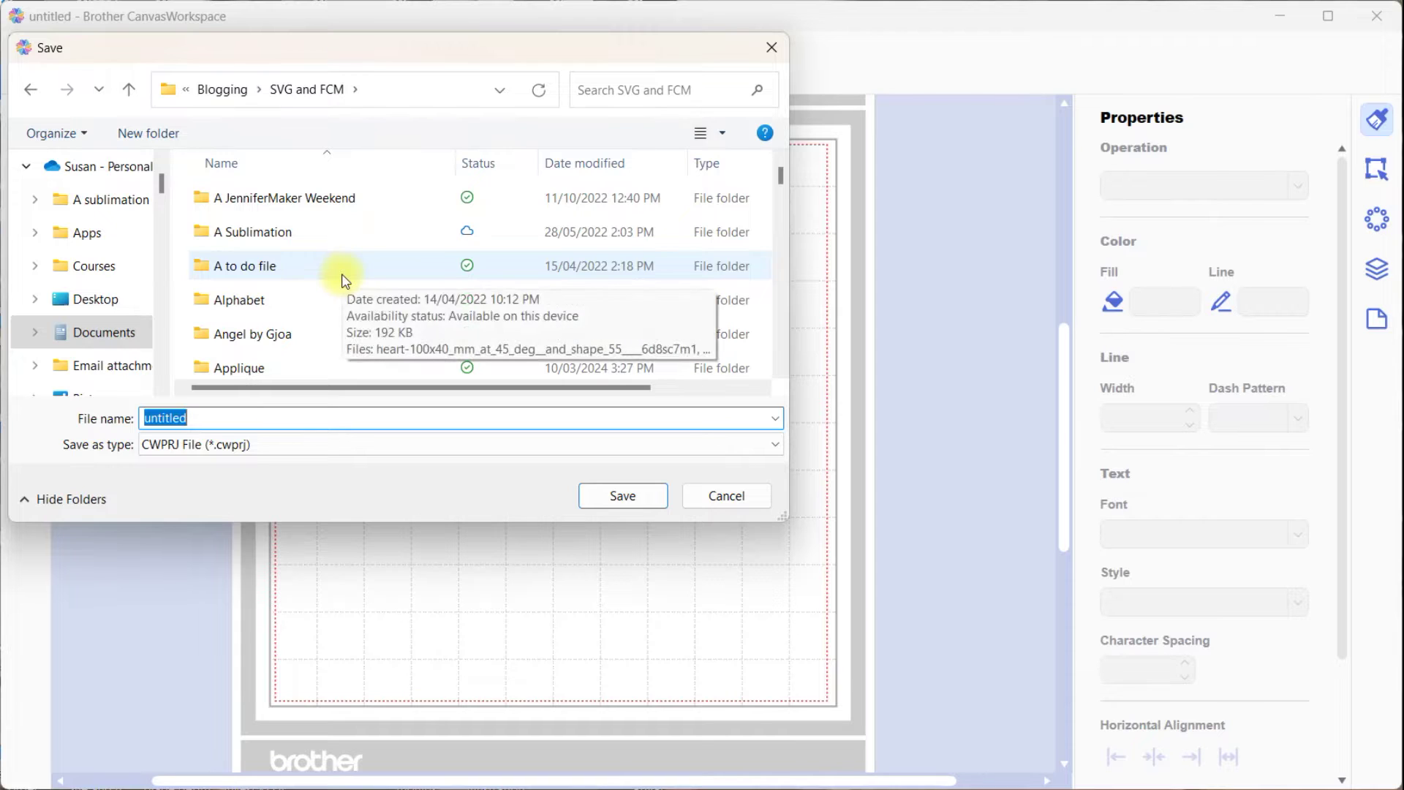
pyautogui.click(134, 138)
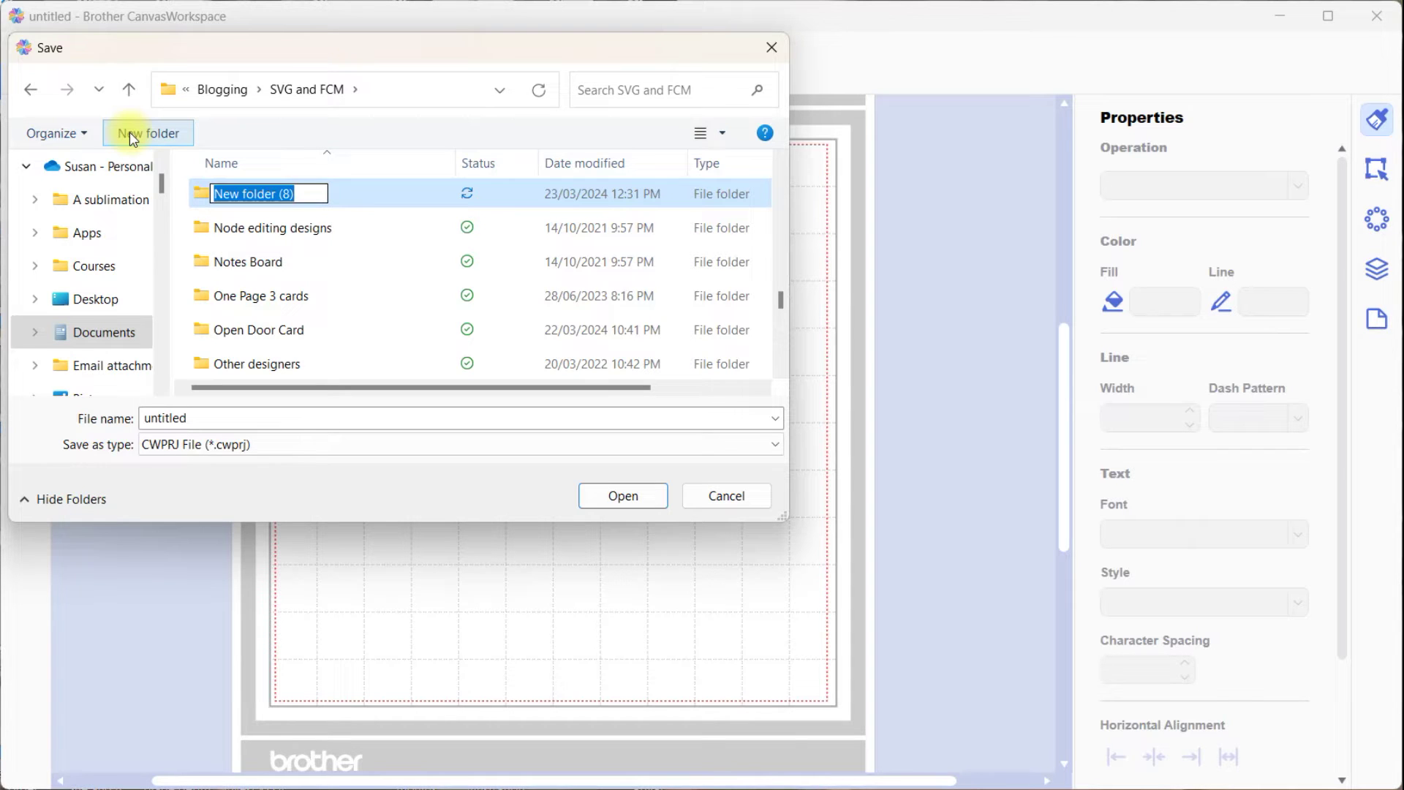
pyautogui.write('New Deis')
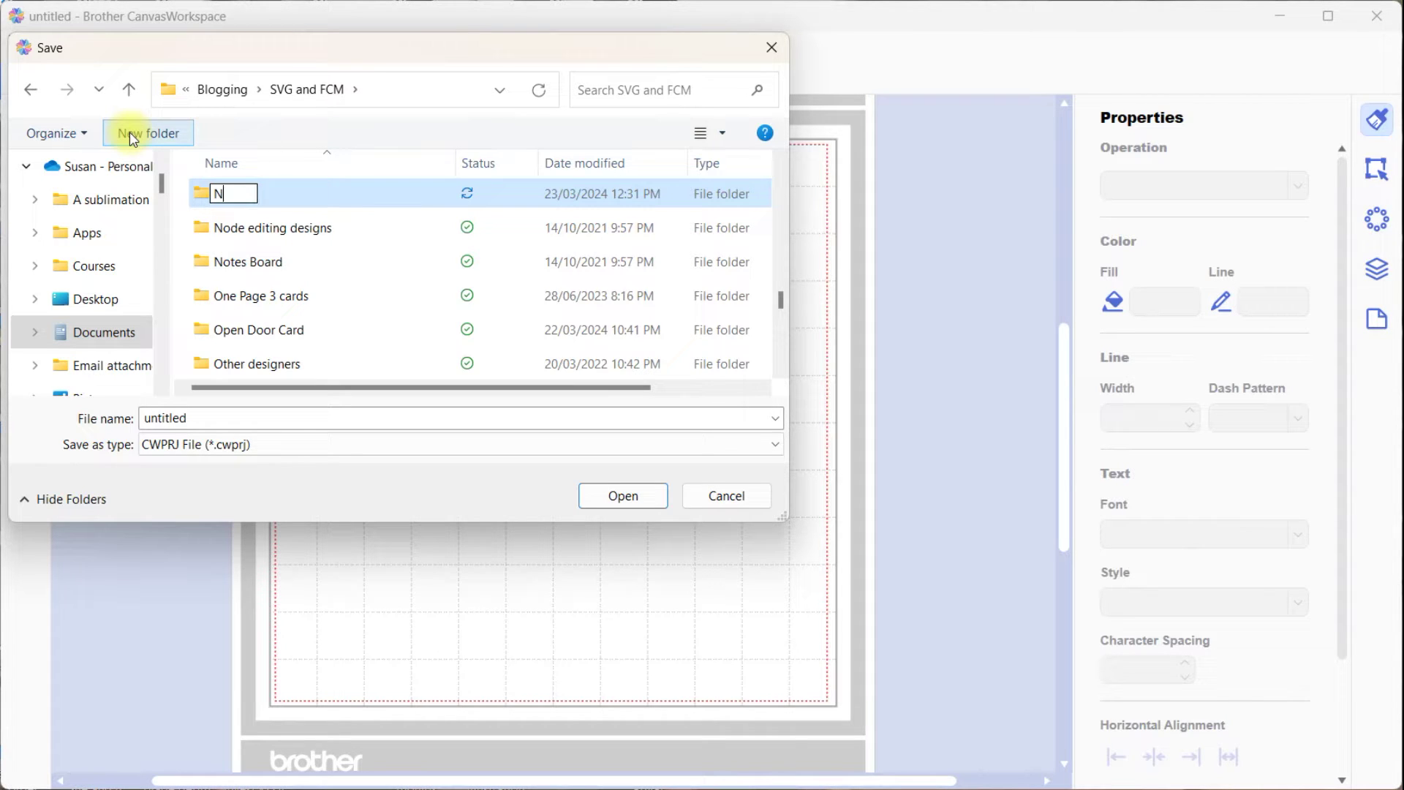
pyautogui.press('BackSpace')
pyautogui.press('BackSpace')
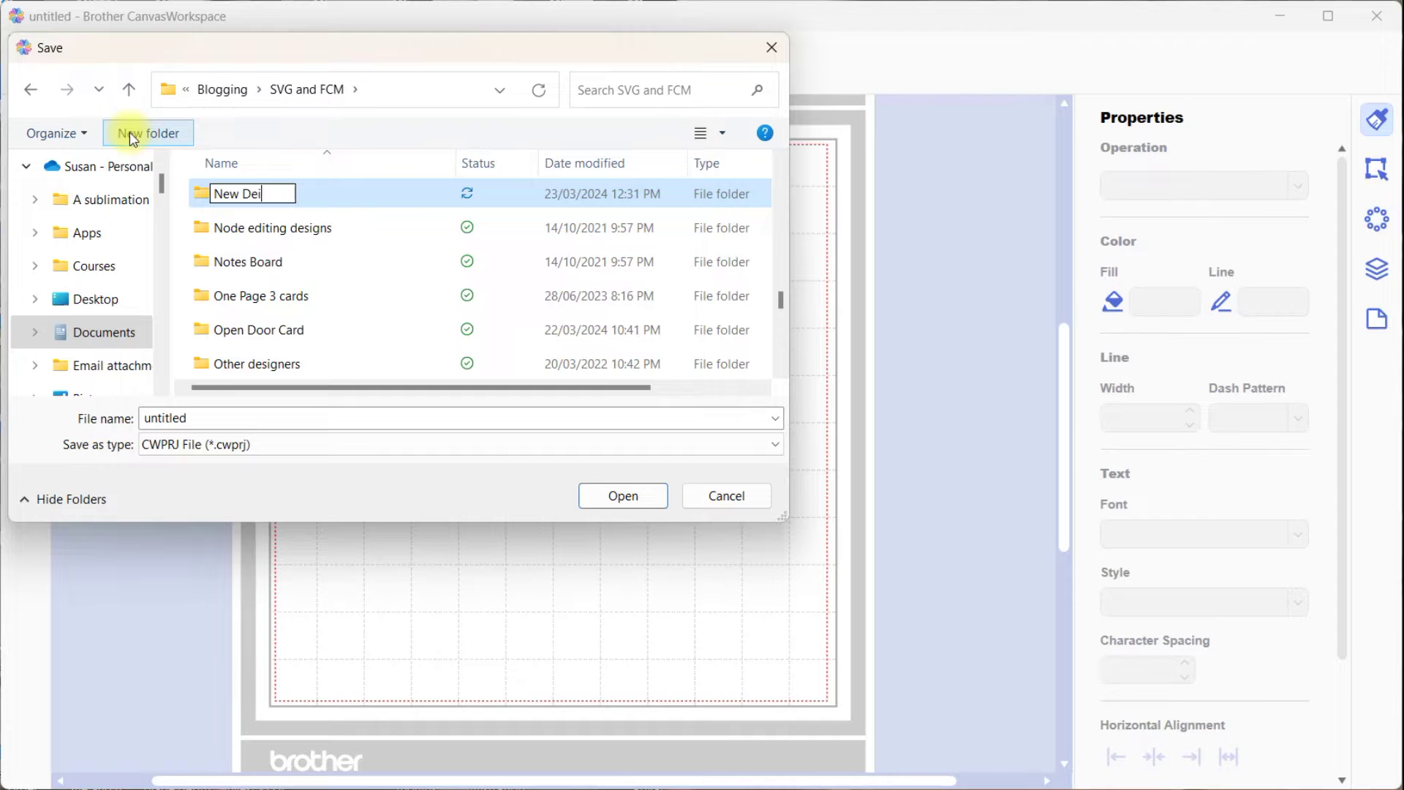
pyautogui.write('sign')
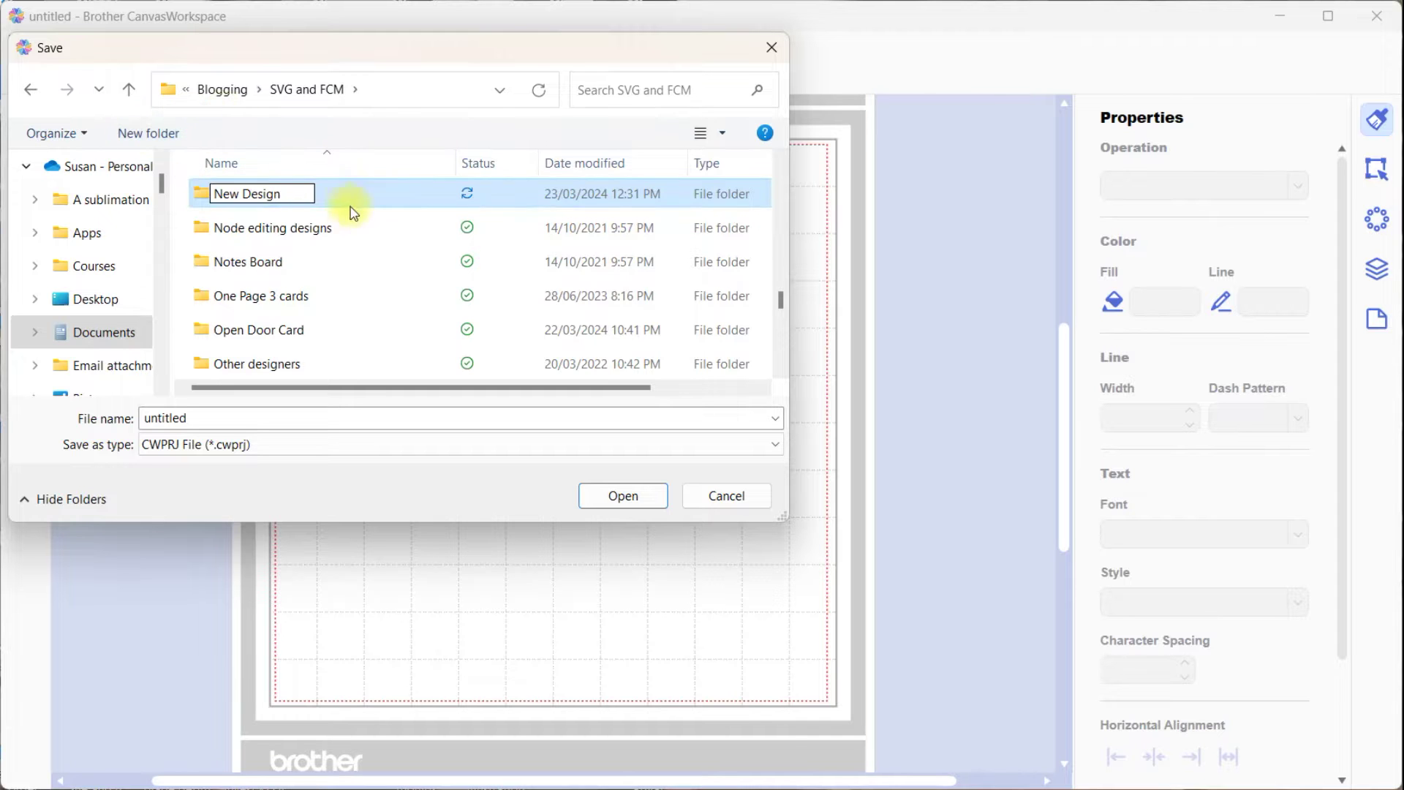
pyautogui.doubleClick(353, 198)
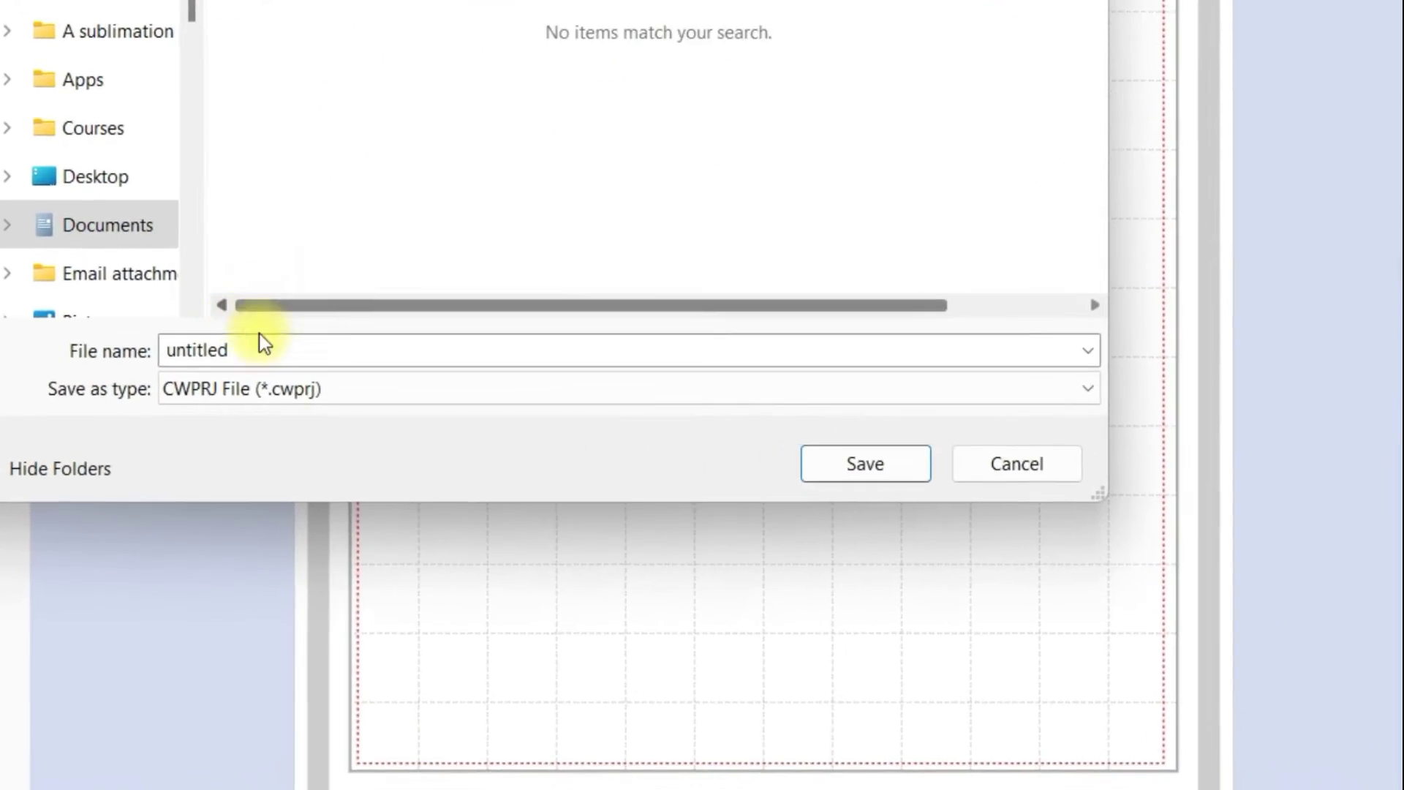
pyautogui.doubleClick(209, 416)
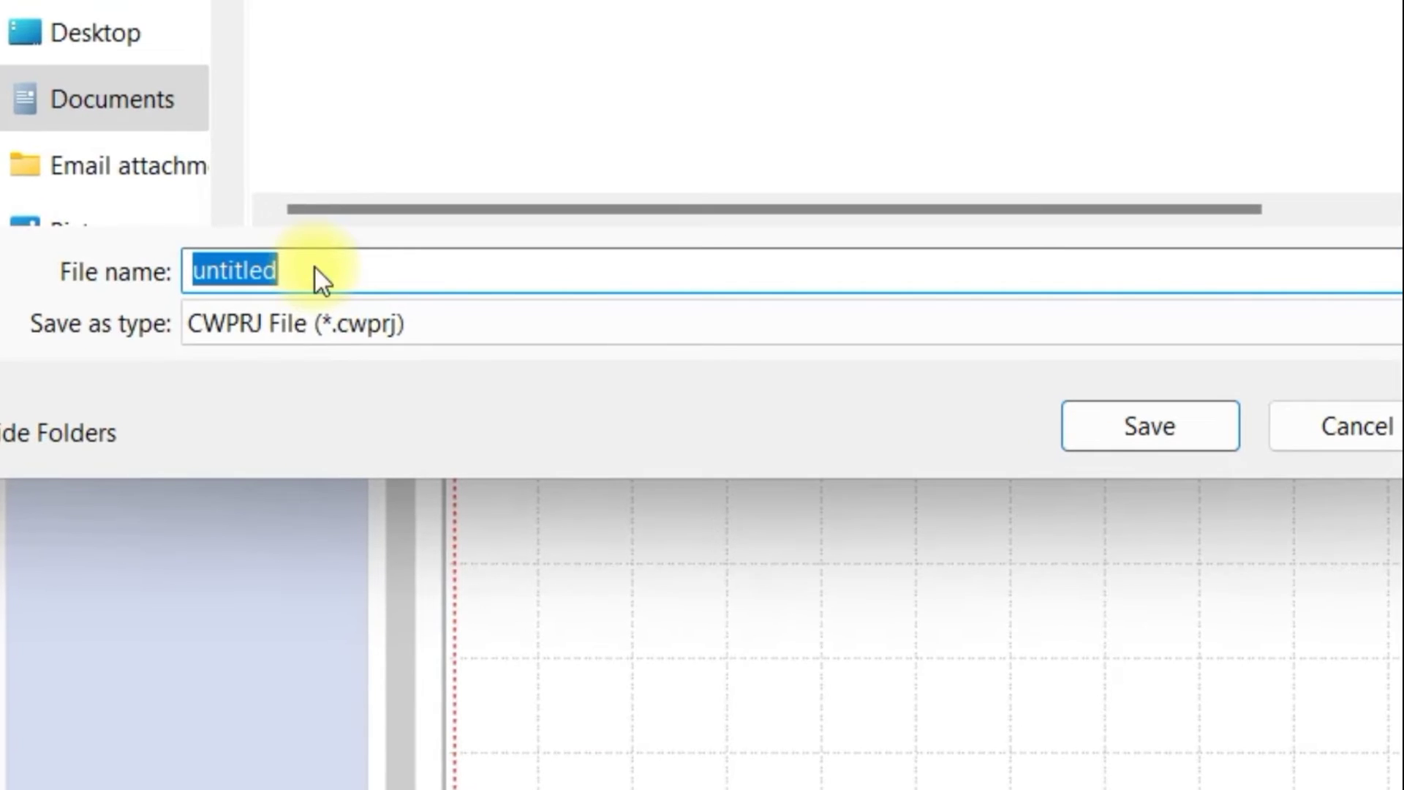
pyautogui.write('test')
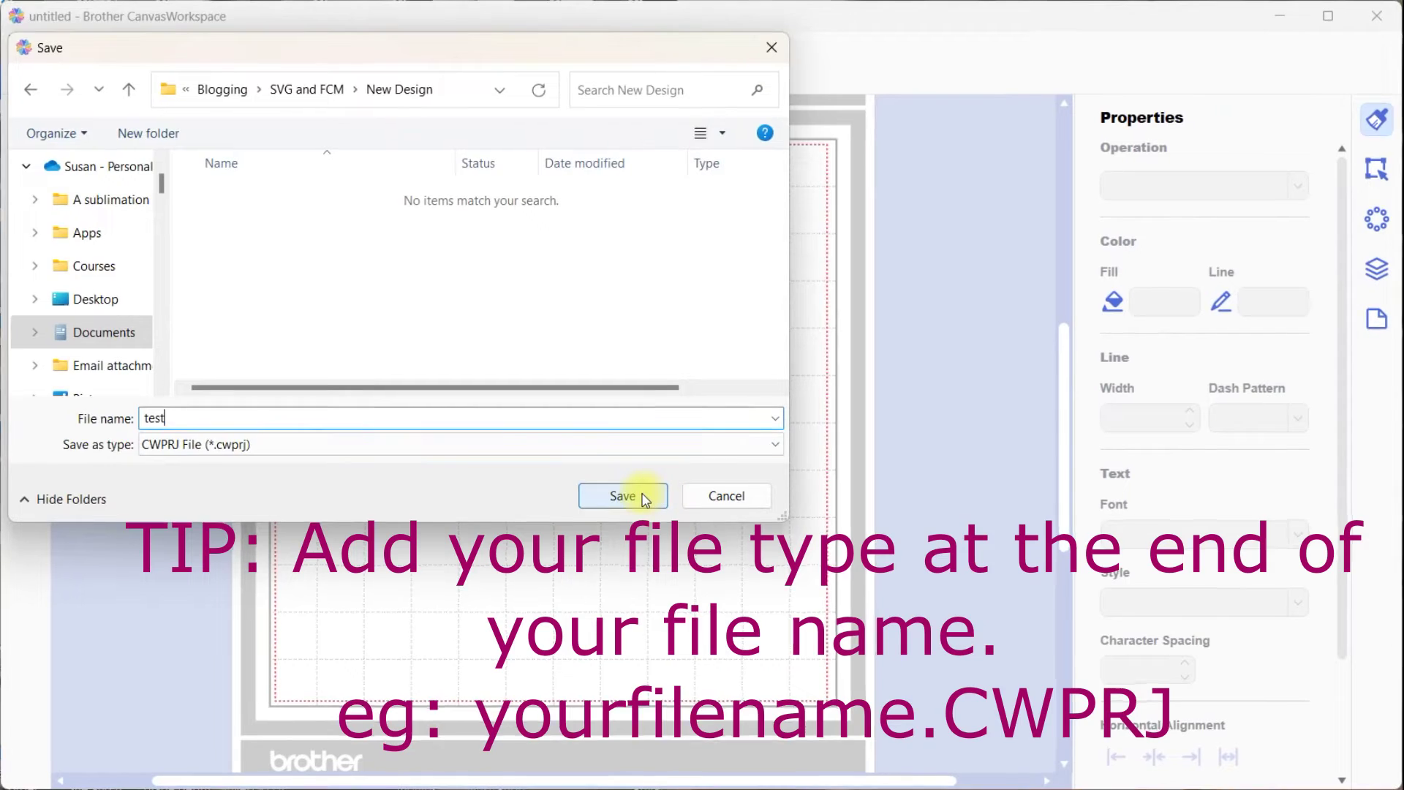
pyautogui.click(732, 484)
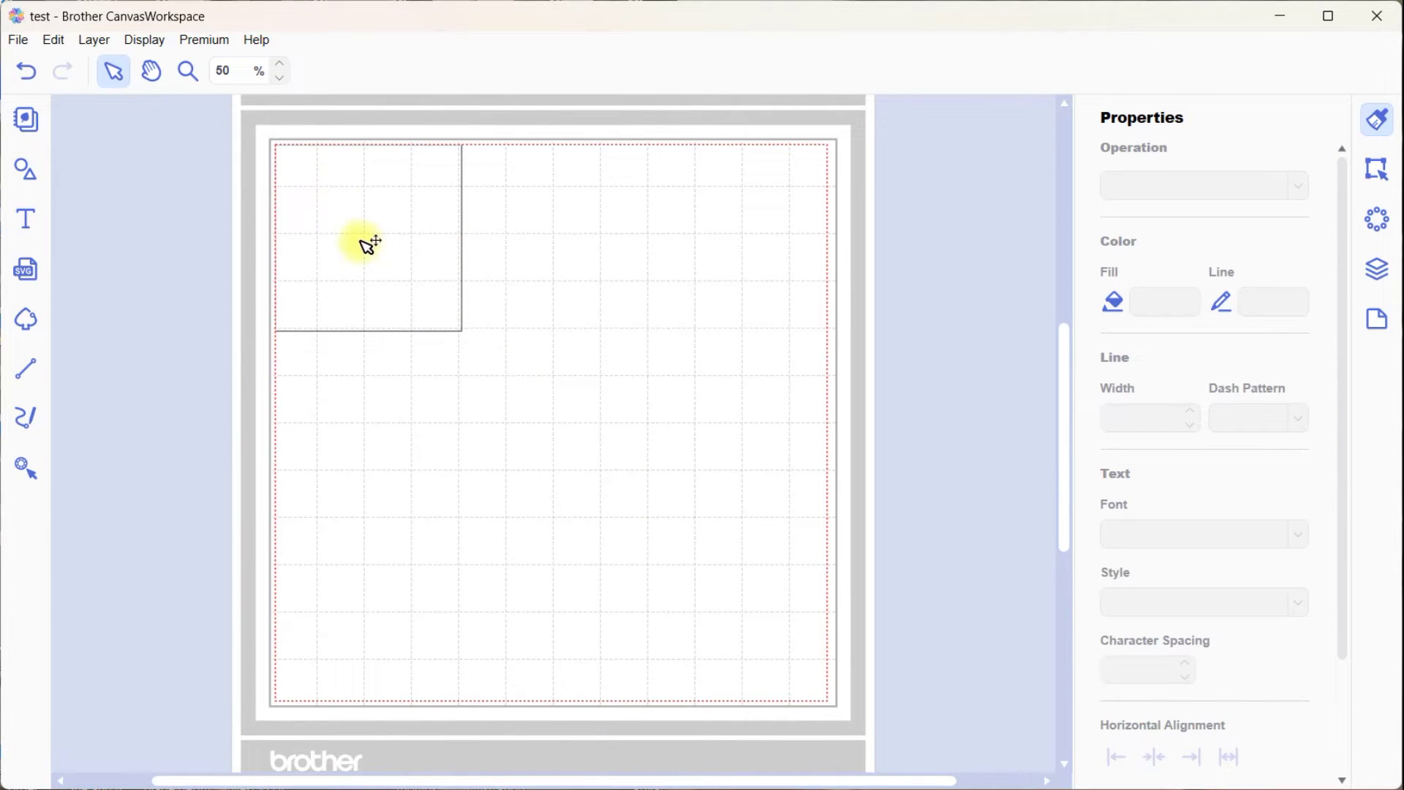
# - Move the square down-right and give it a pink #E93399 fill
pyautogui.moveTo(370, 245); pyautogui.dragTo(431, 298)
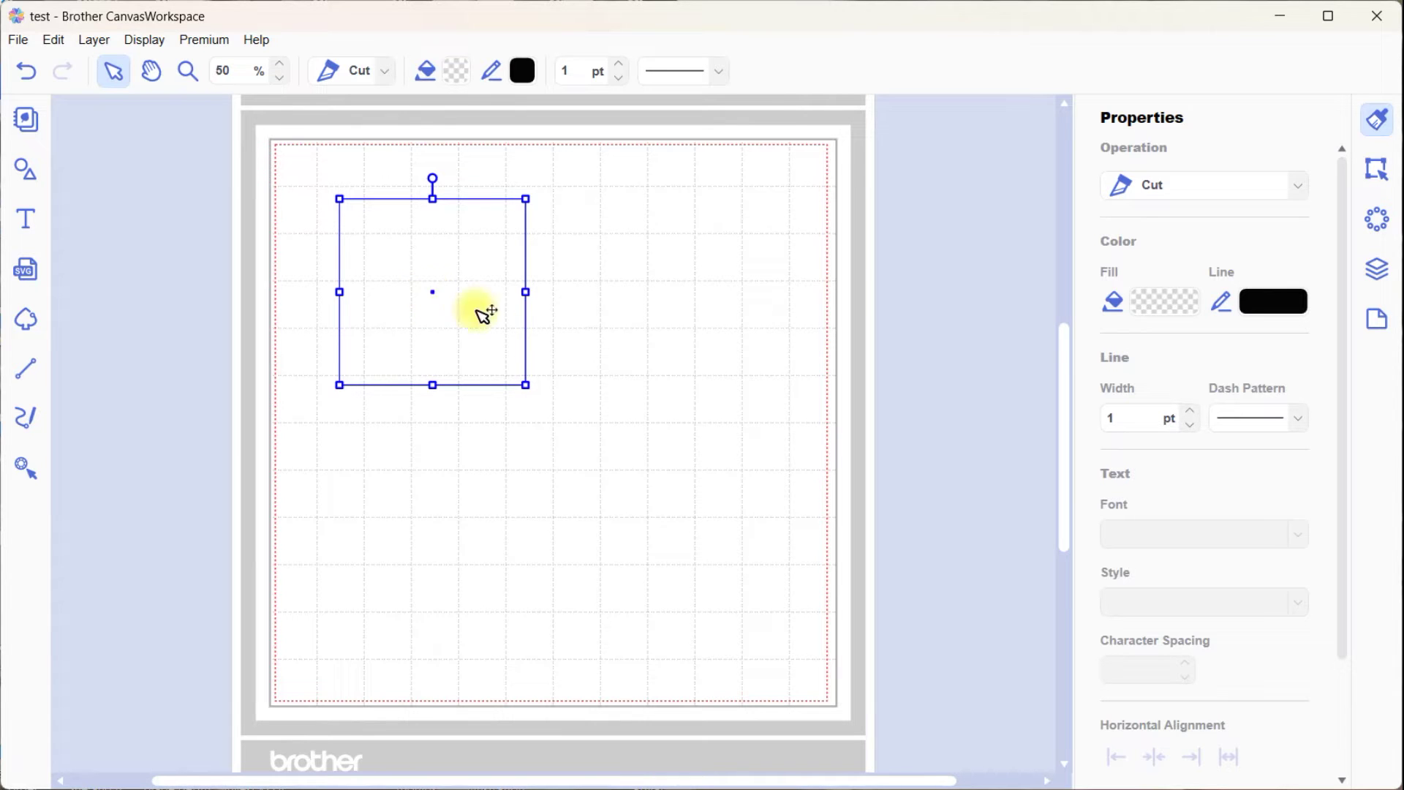
pyautogui.click(1166, 306)
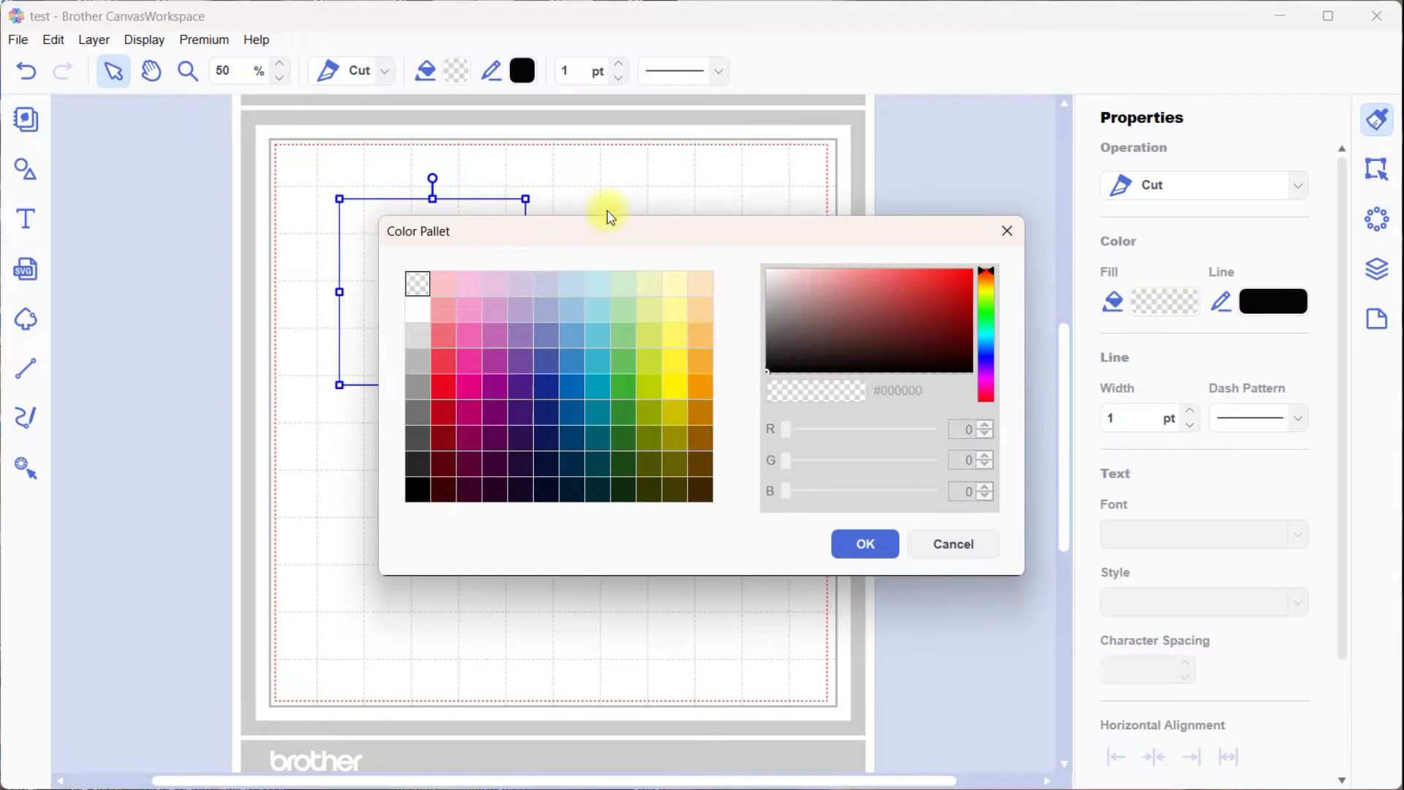
pyautogui.click(469, 362)
pyautogui.click(870, 547)
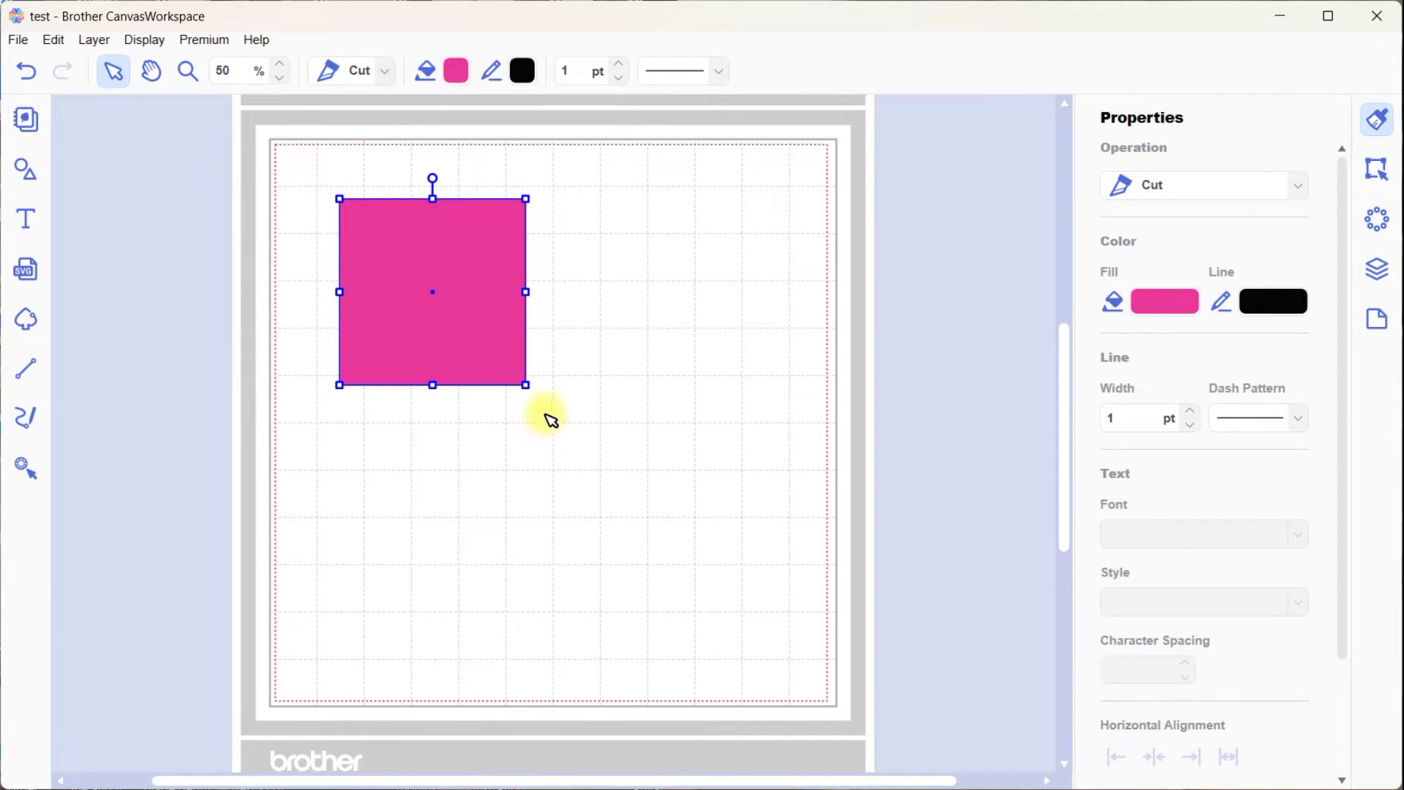
pyautogui.click(26, 170)
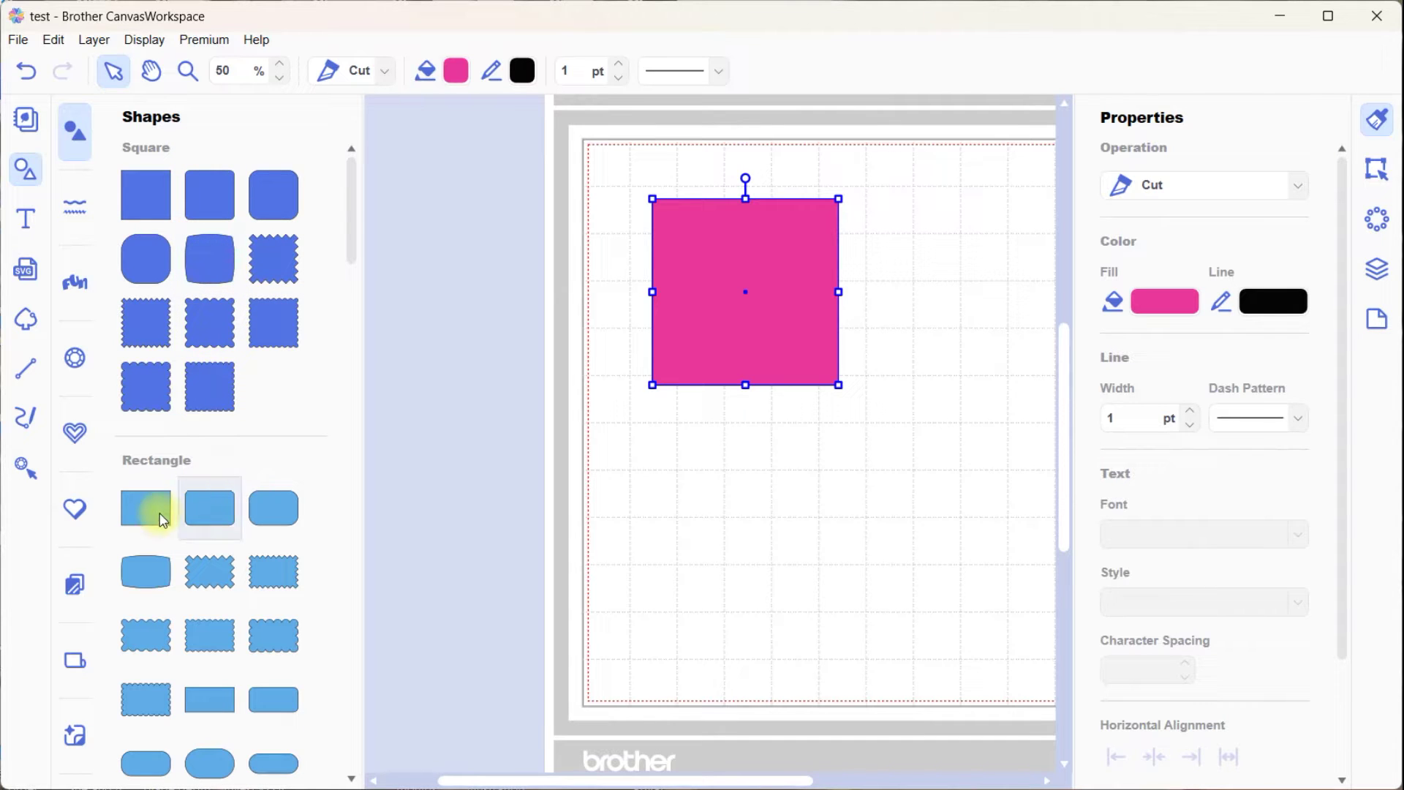
# - Add rounded, zigzag and scalloped squares, placing scalloped right of and zigzag below the pink square
pyautogui.click(144, 268)
pyautogui.click(286, 275)
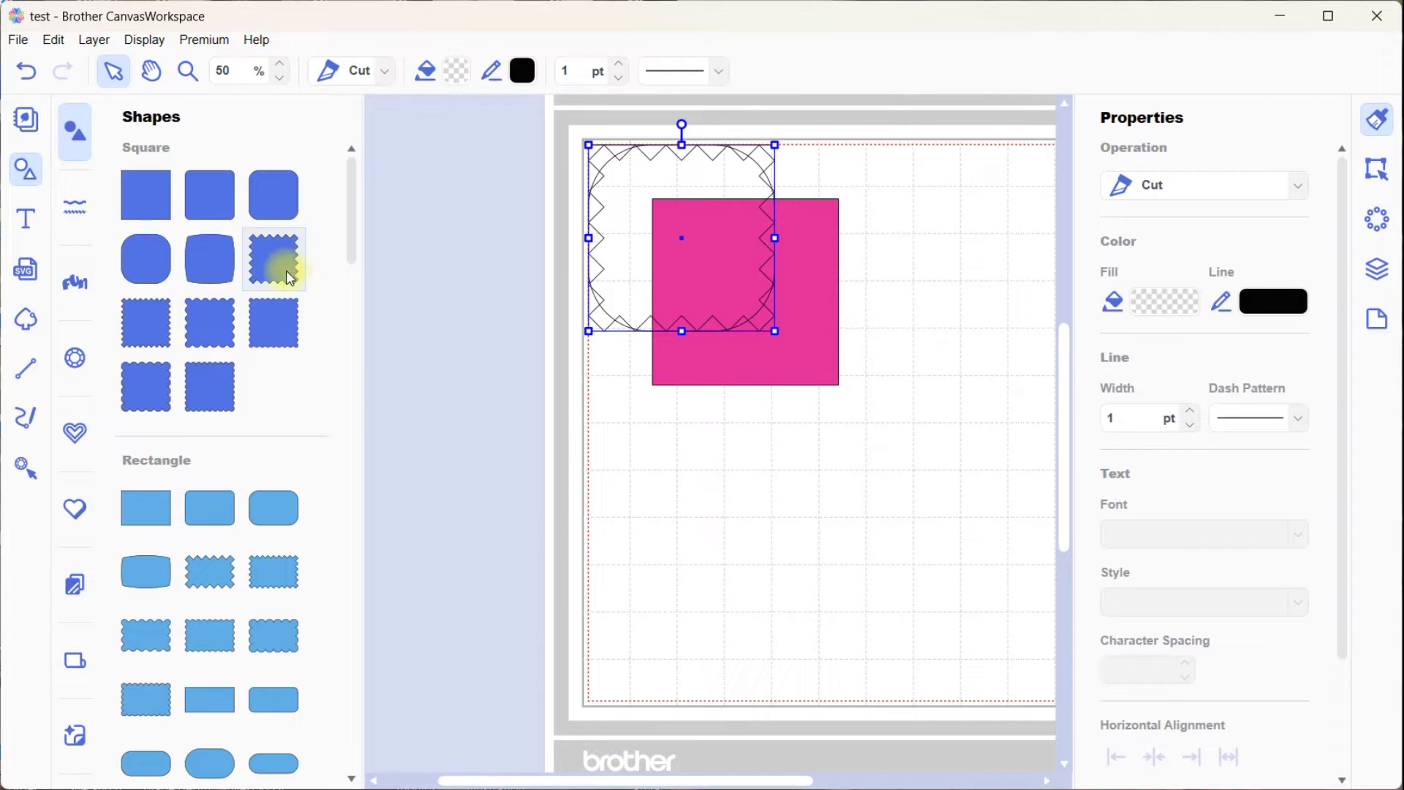
pyautogui.click(147, 387)
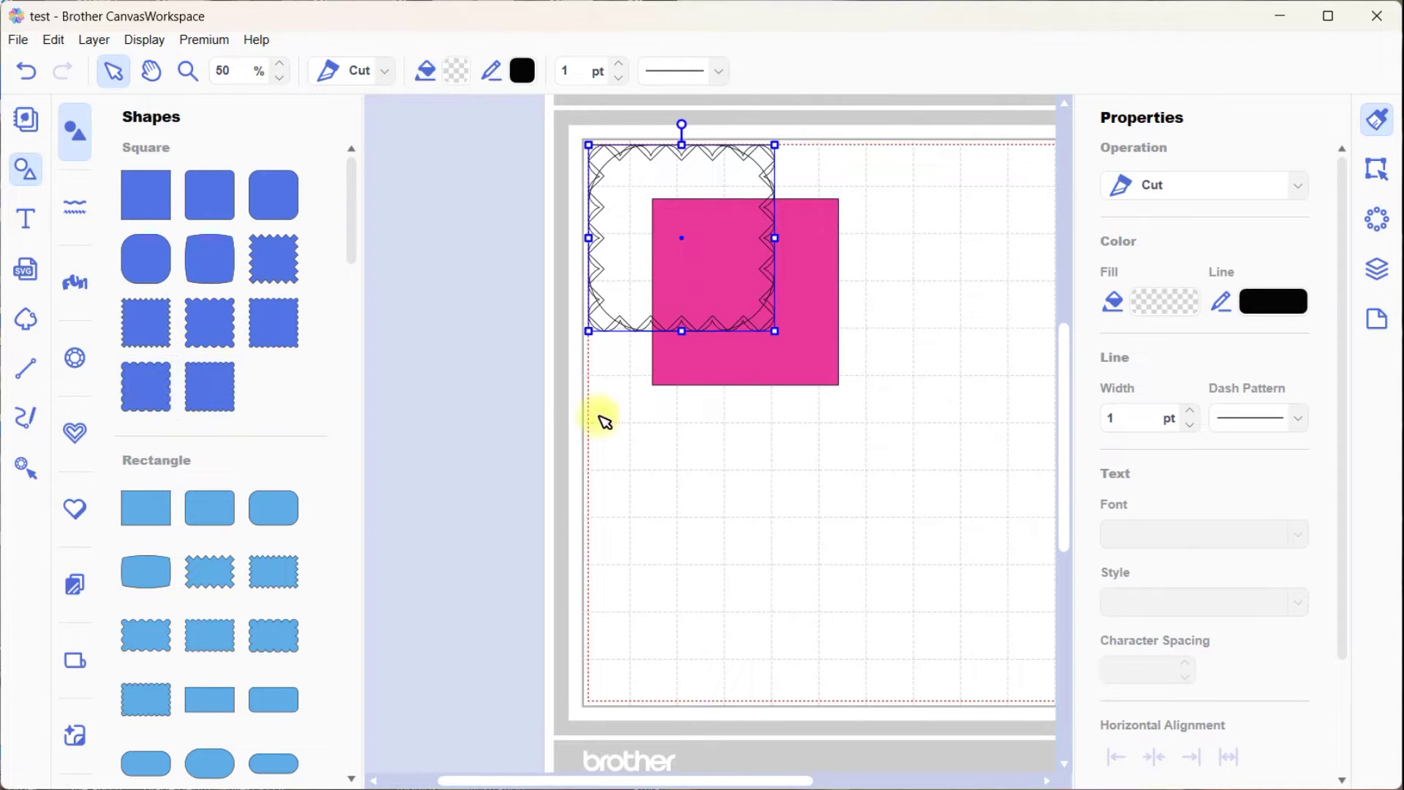
pyautogui.moveTo(668, 263); pyautogui.dragTo(888, 332)
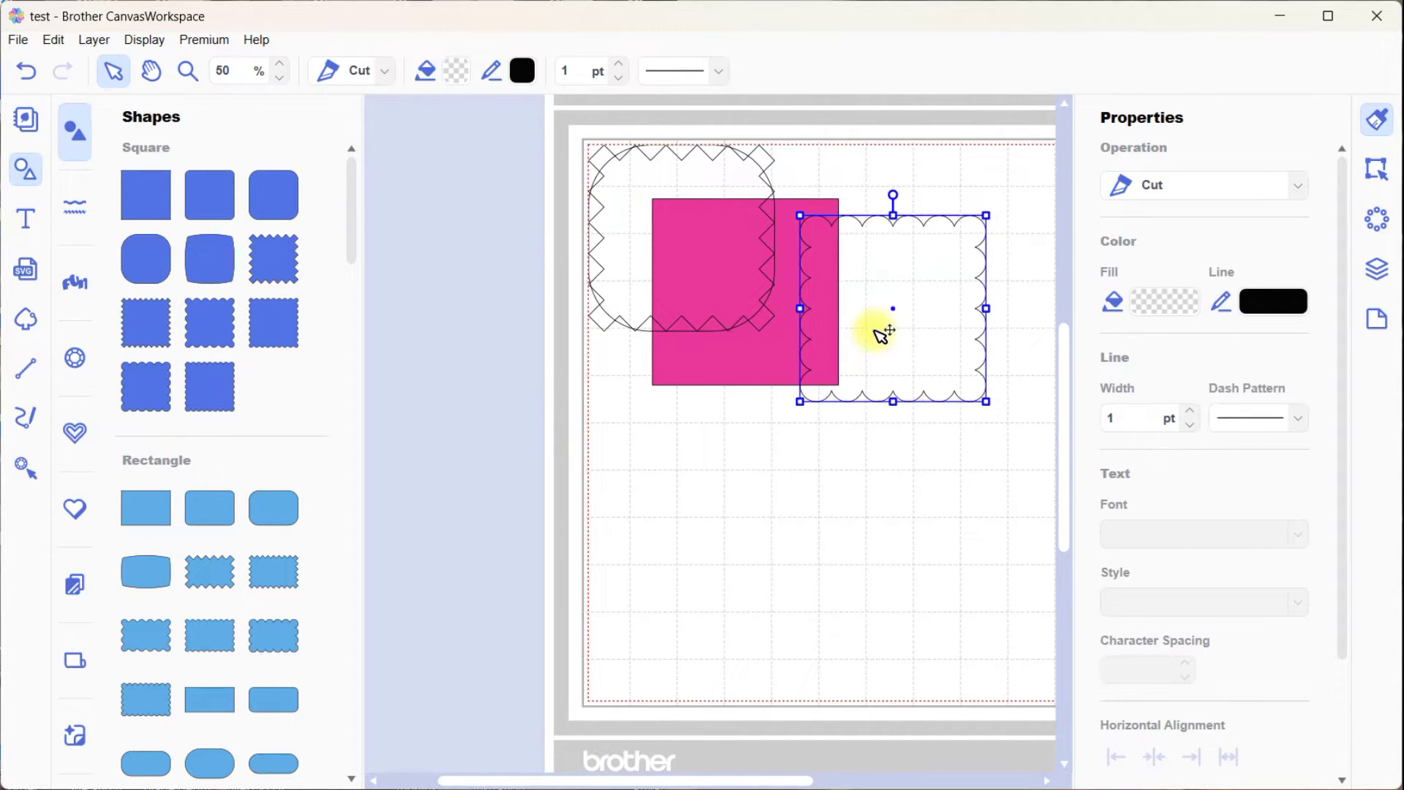
pyautogui.moveTo(699, 292); pyautogui.dragTo(901, 537)
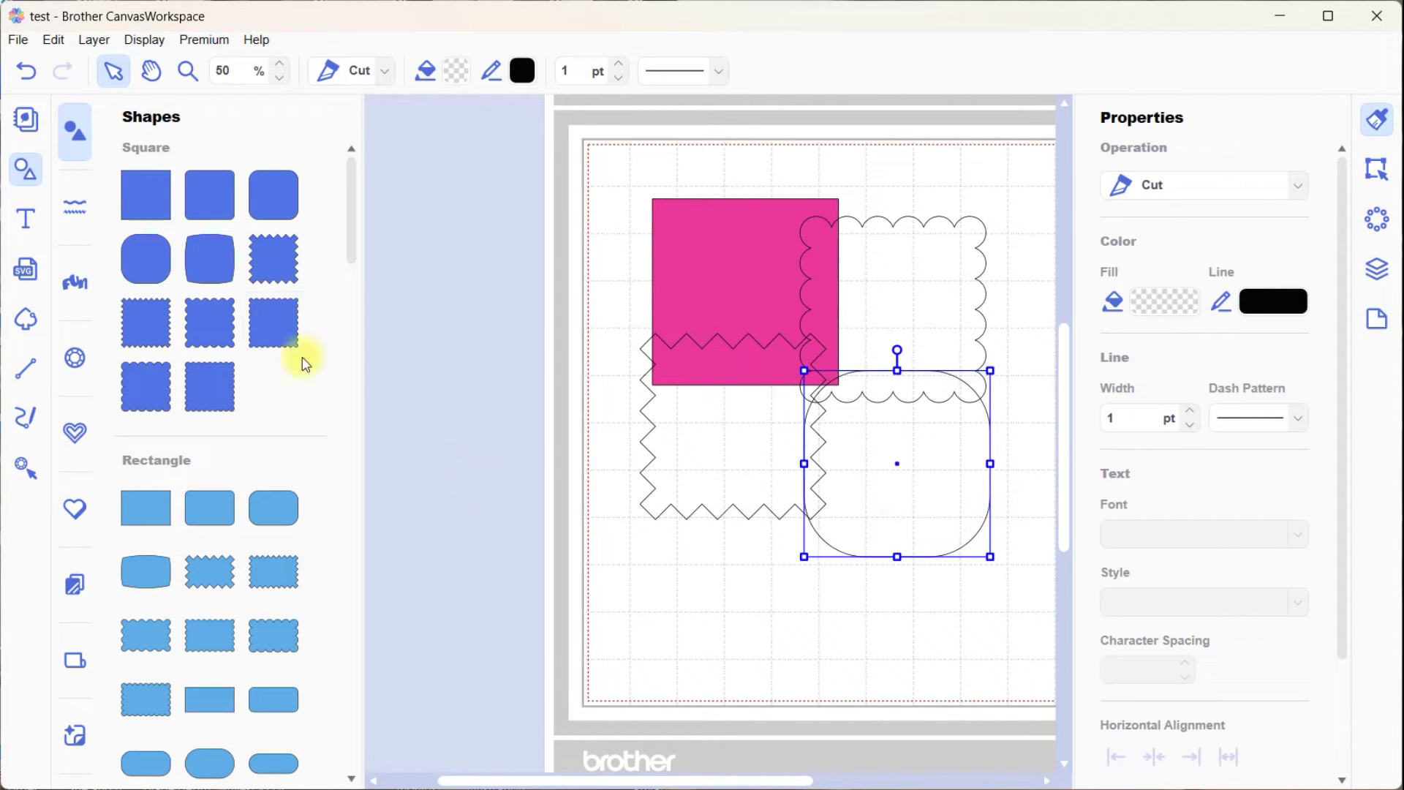
pyautogui.click(25, 178)
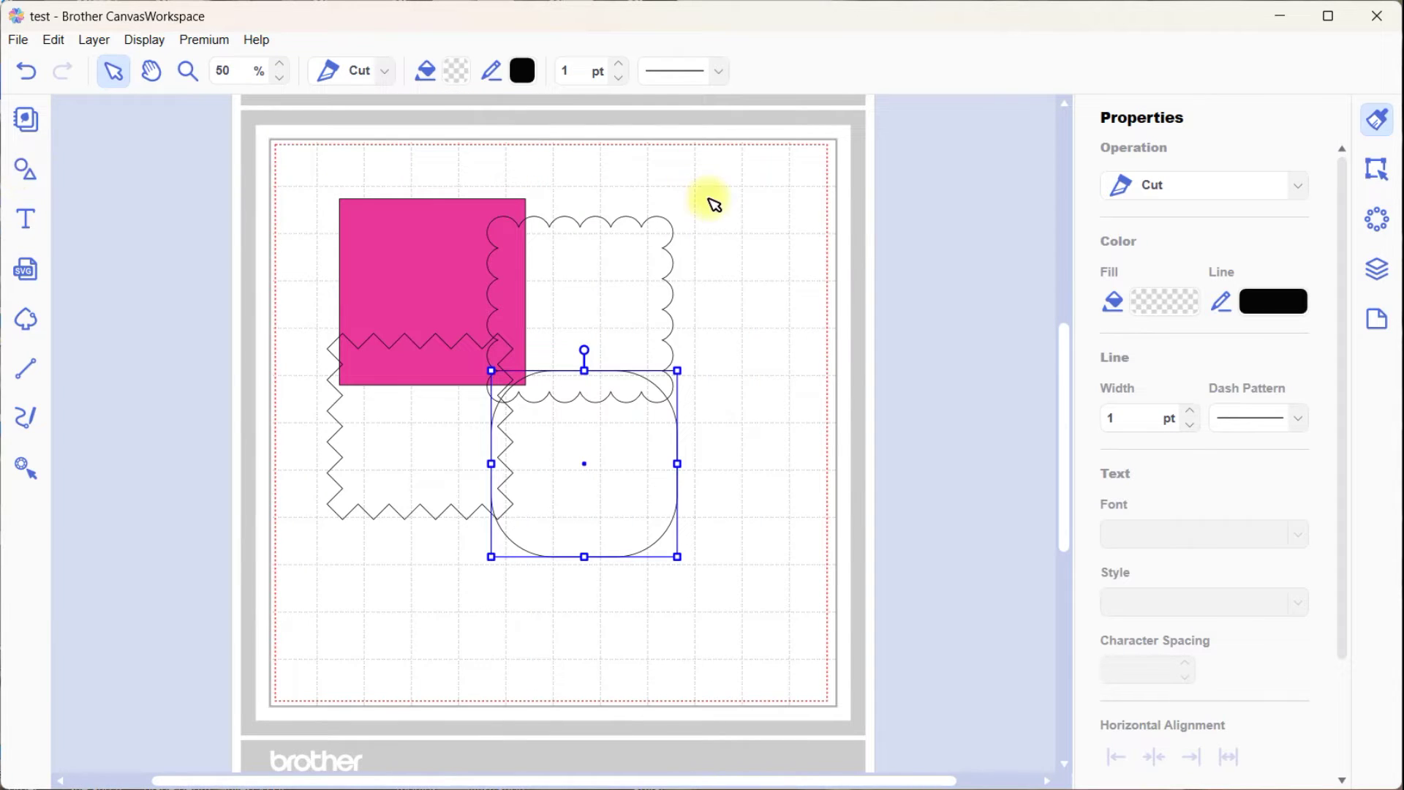
# - Fill the scalloped shape yellow
pyautogui.click(1377, 271)
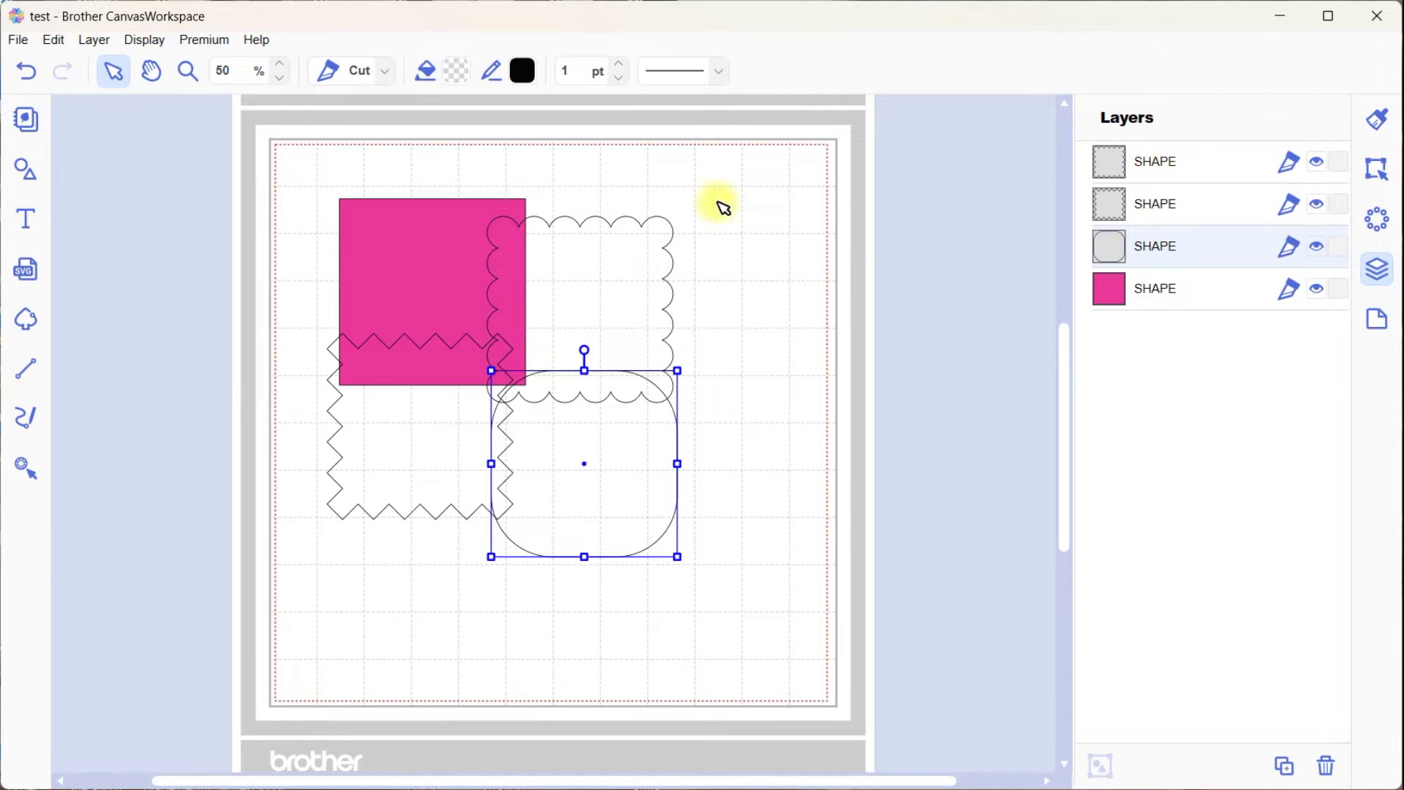
pyautogui.click(705, 336)
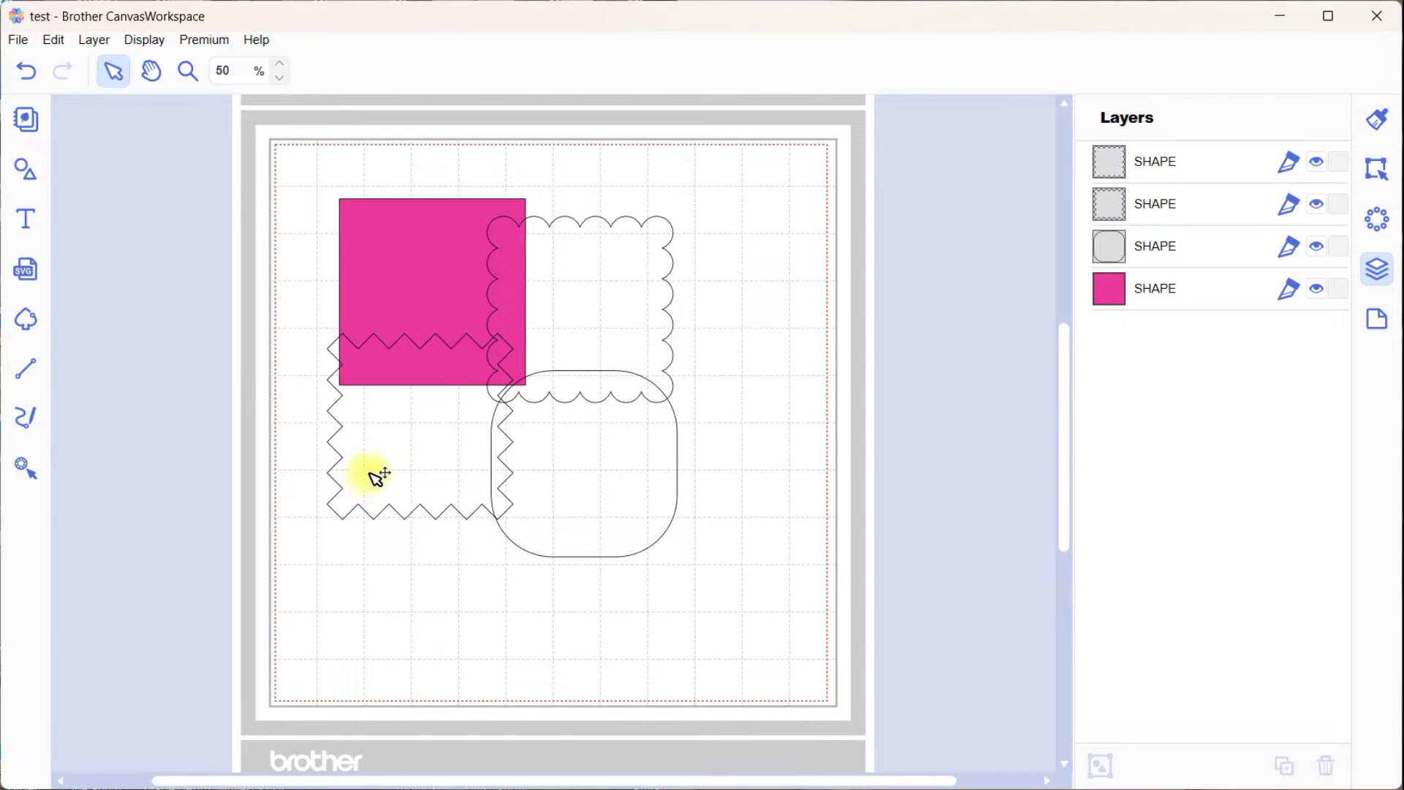
pyautogui.click(583, 289)
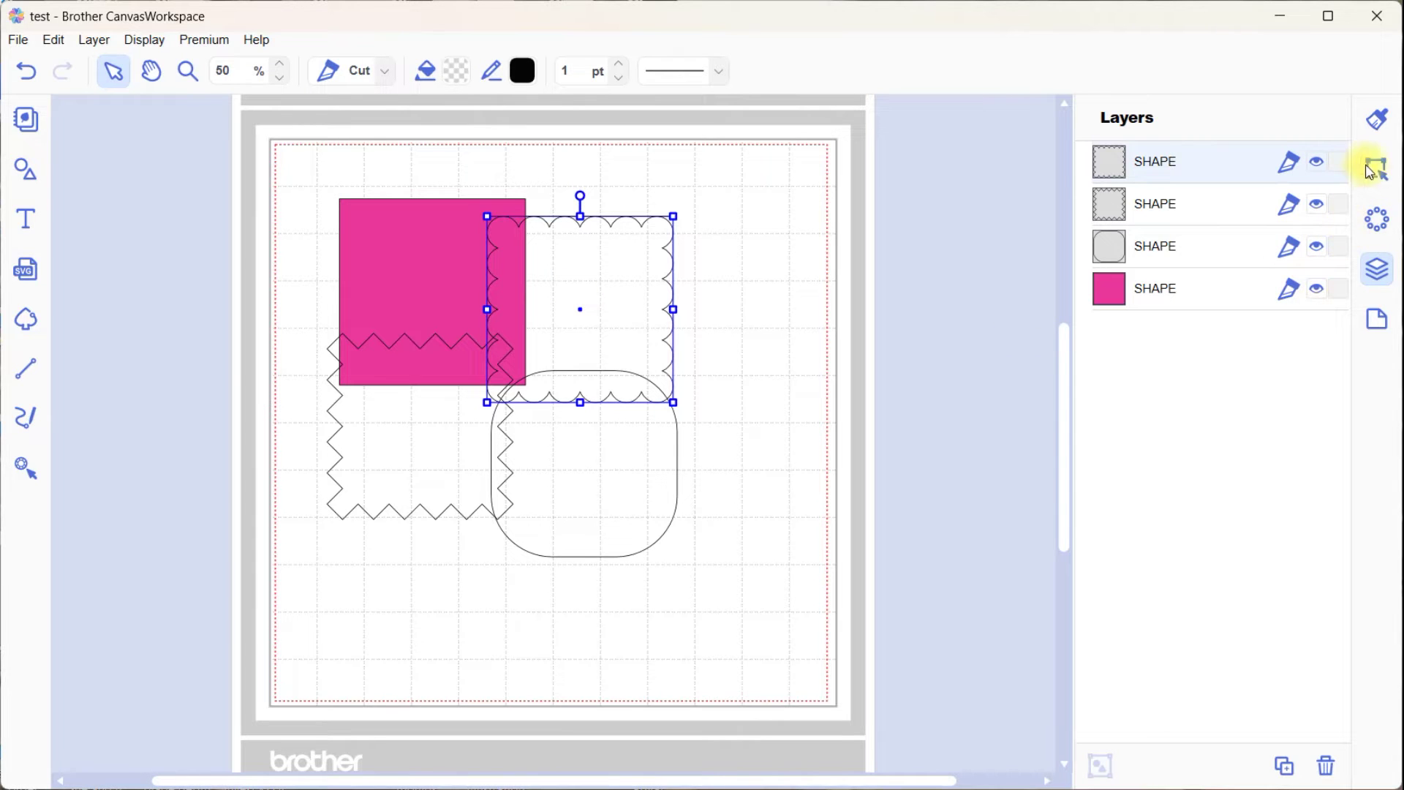
pyautogui.click(1378, 122)
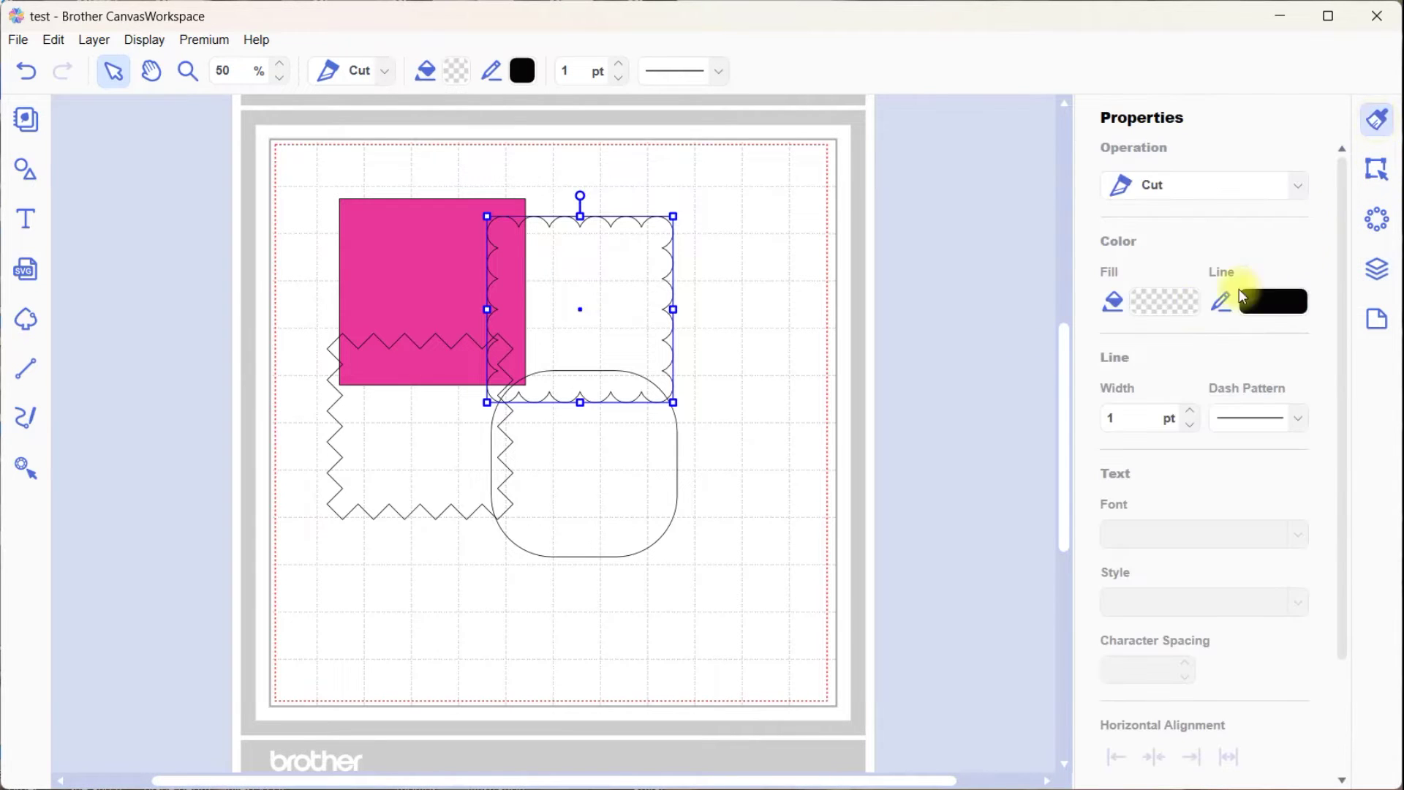
pyautogui.click(1161, 300)
pyautogui.click(671, 345)
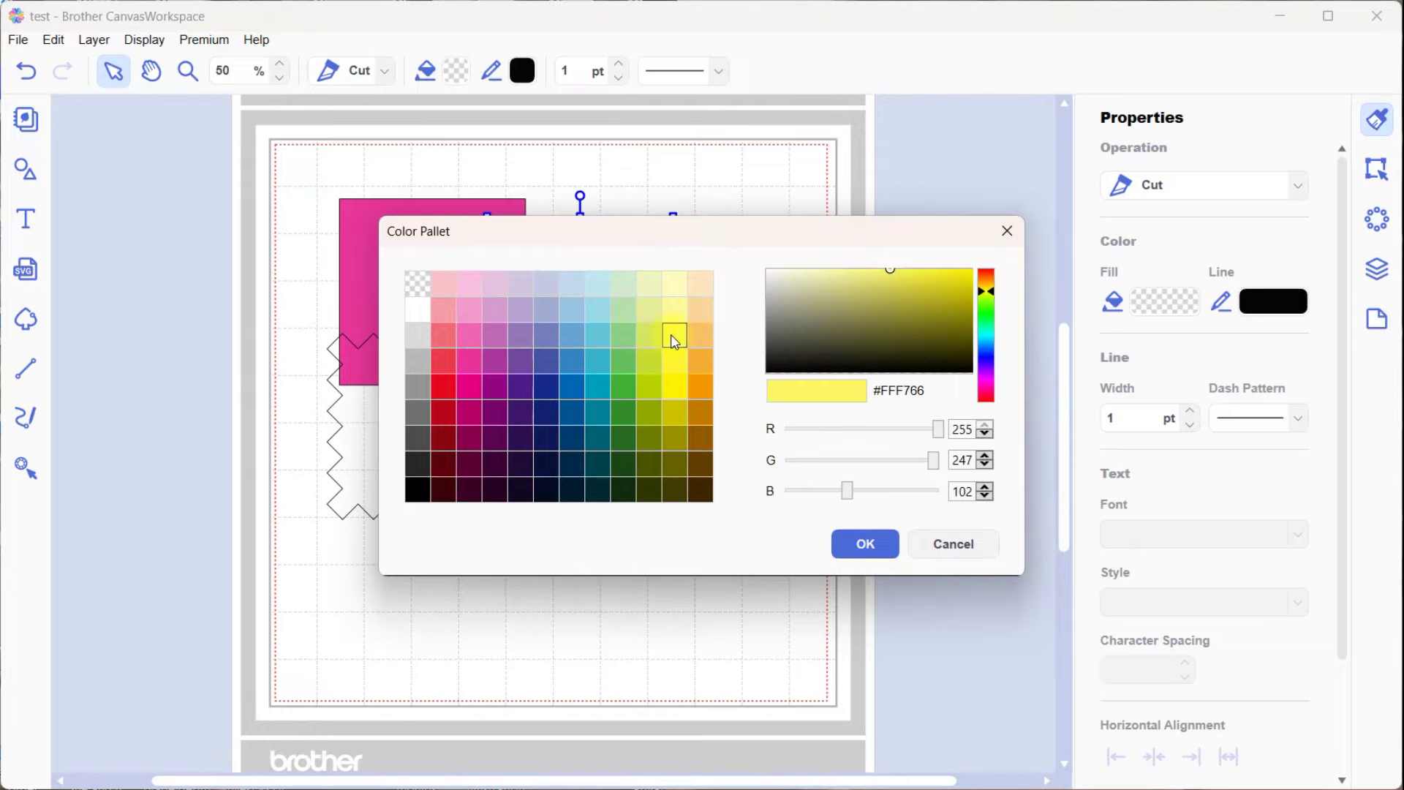
pyautogui.click(850, 540)
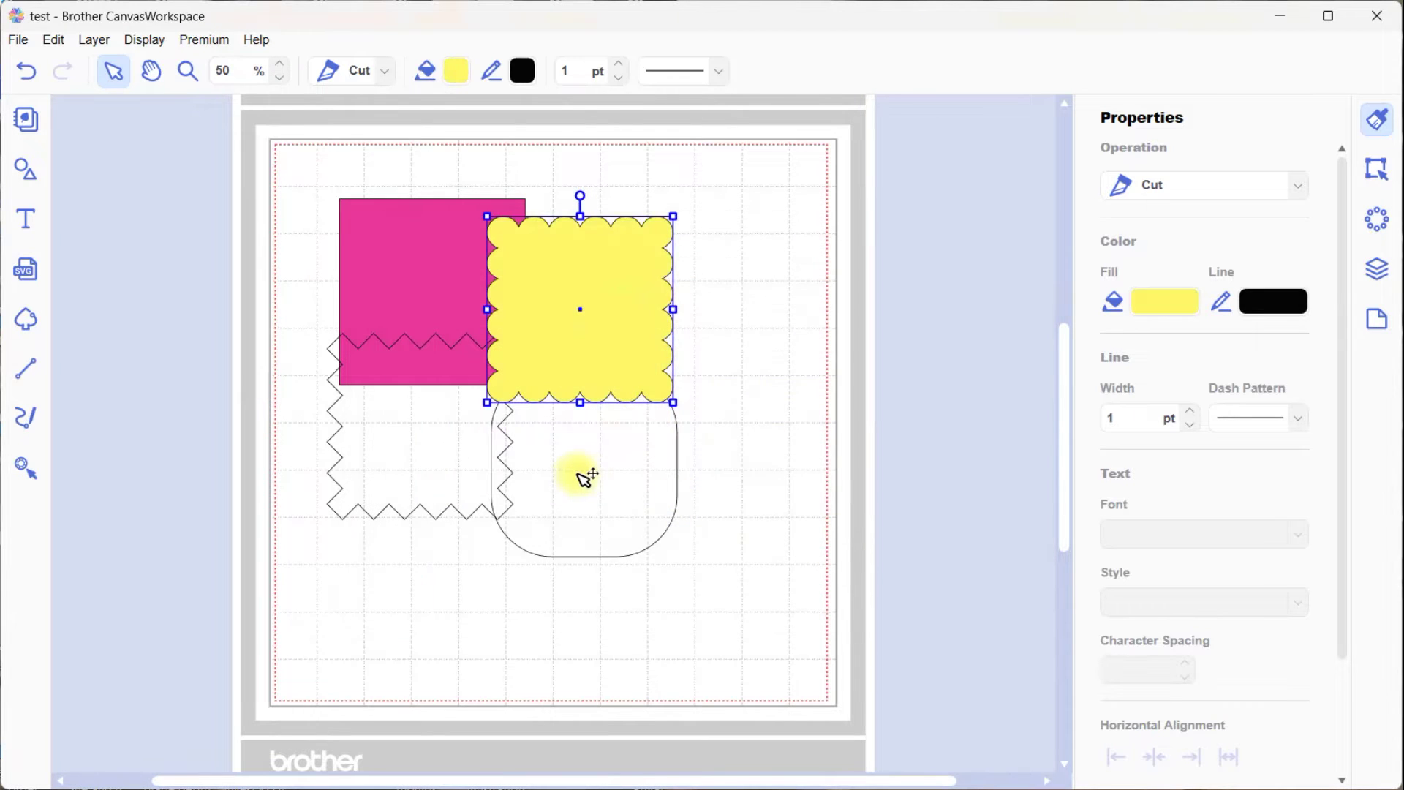
# - Fill the rounded square teal and the zigzag shape red
pyautogui.click(578, 476)
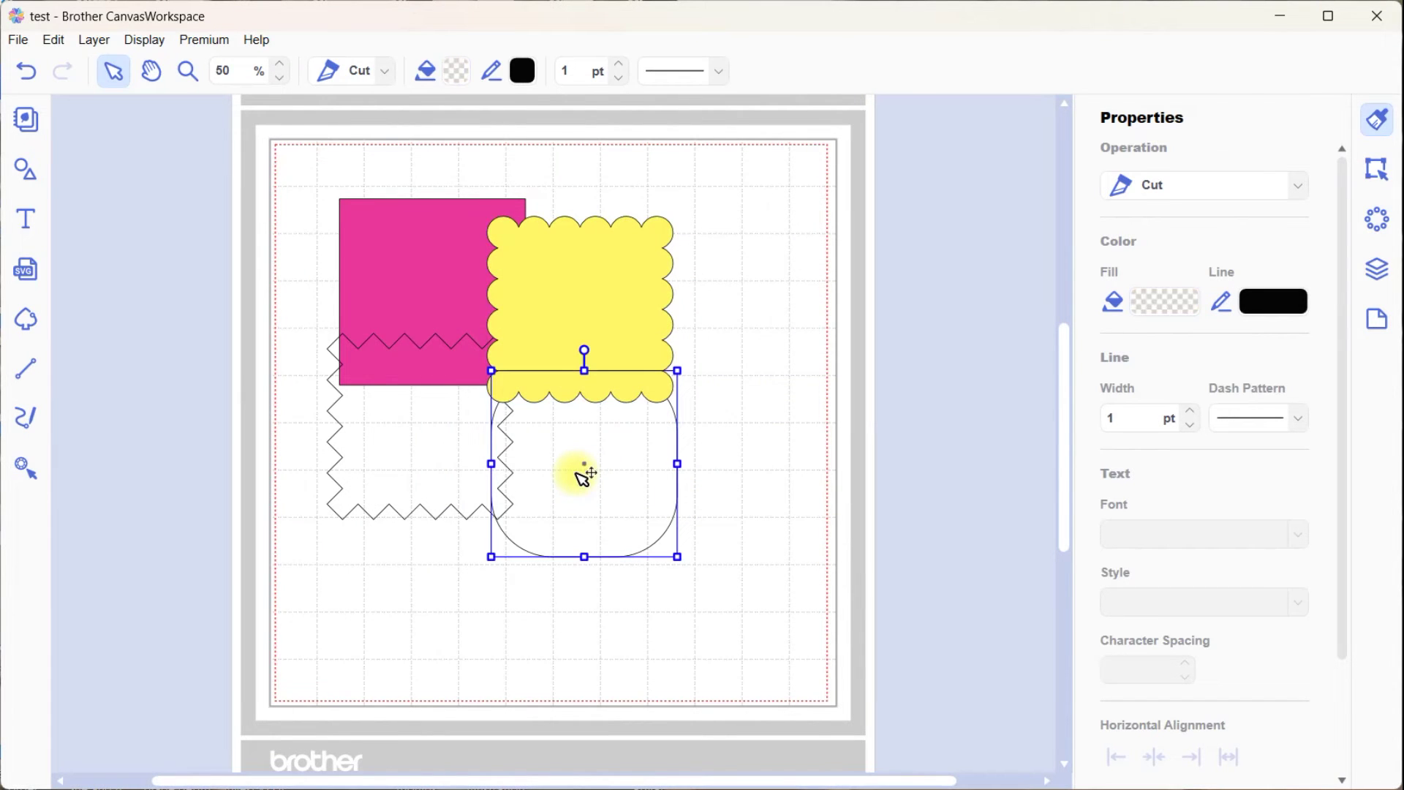
pyautogui.click(1152, 303)
pyautogui.click(603, 389)
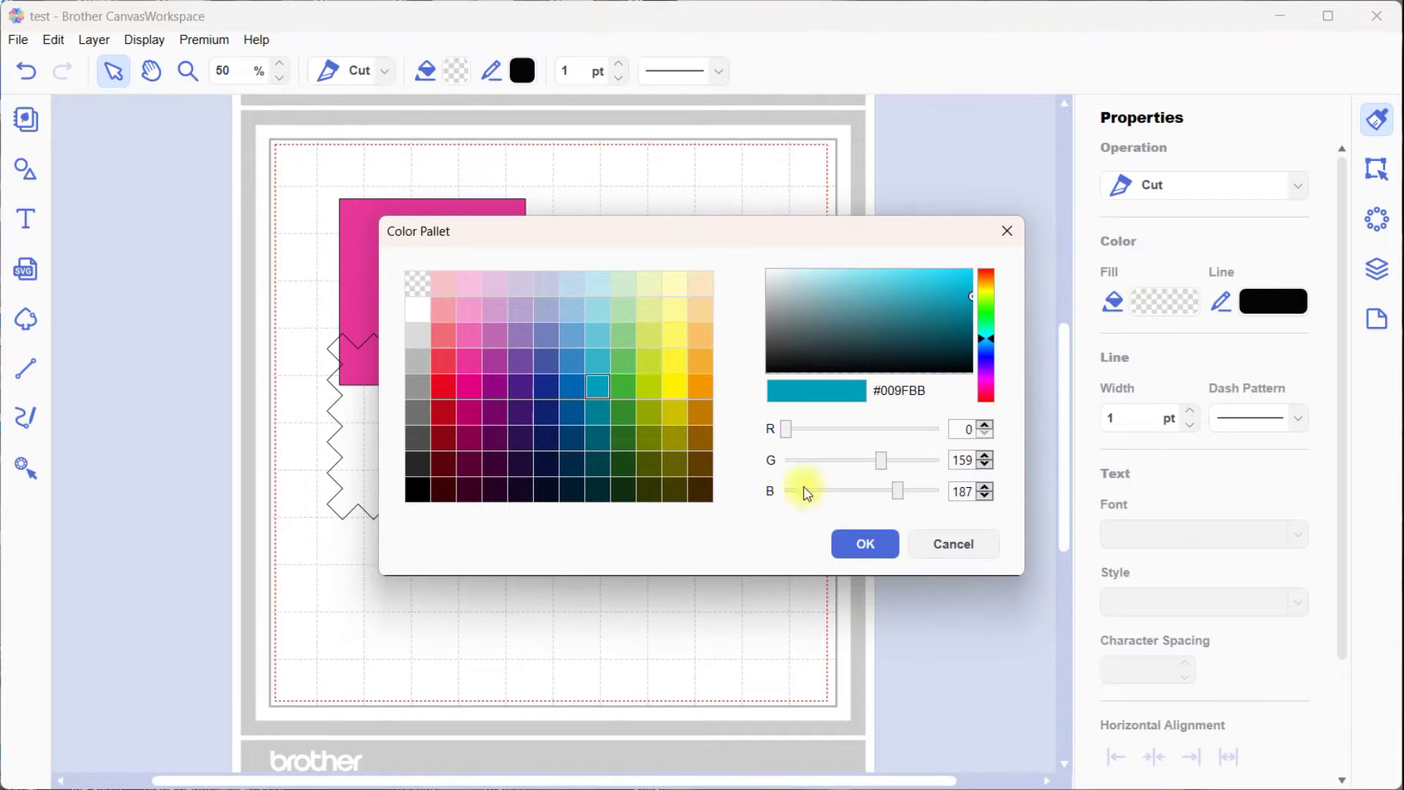
pyautogui.click(860, 542)
pyautogui.click(421, 474)
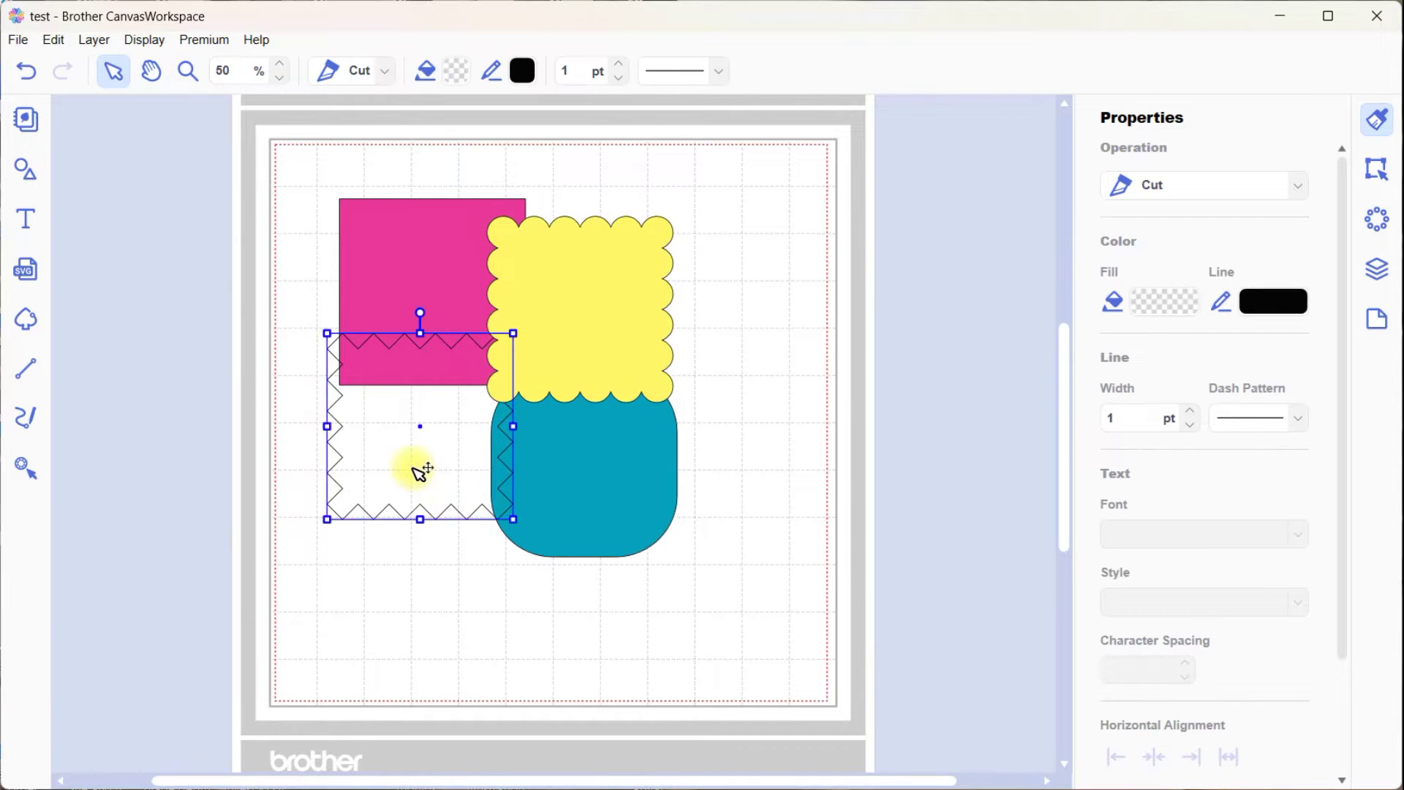
pyautogui.click(1176, 304)
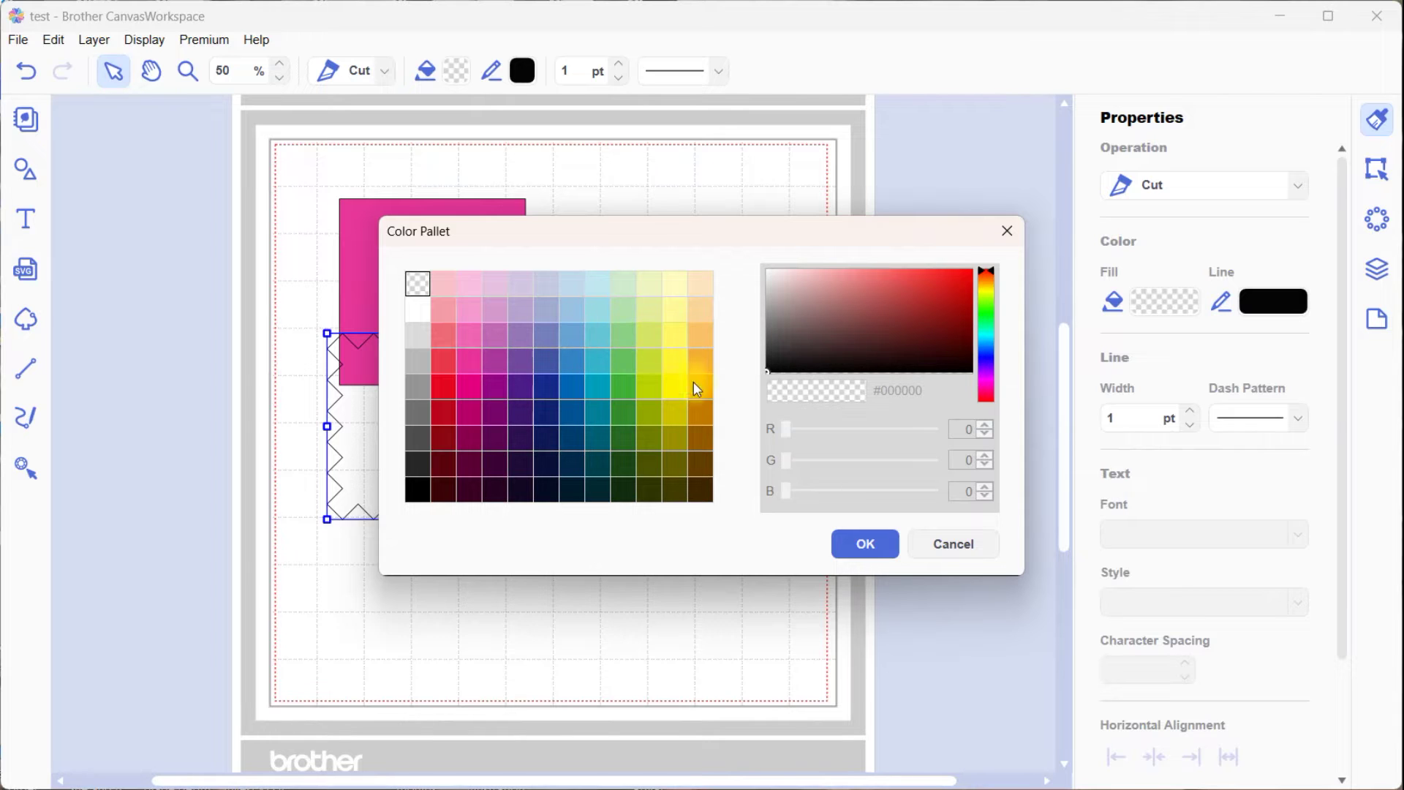
pyautogui.click(447, 406)
pyautogui.click(866, 546)
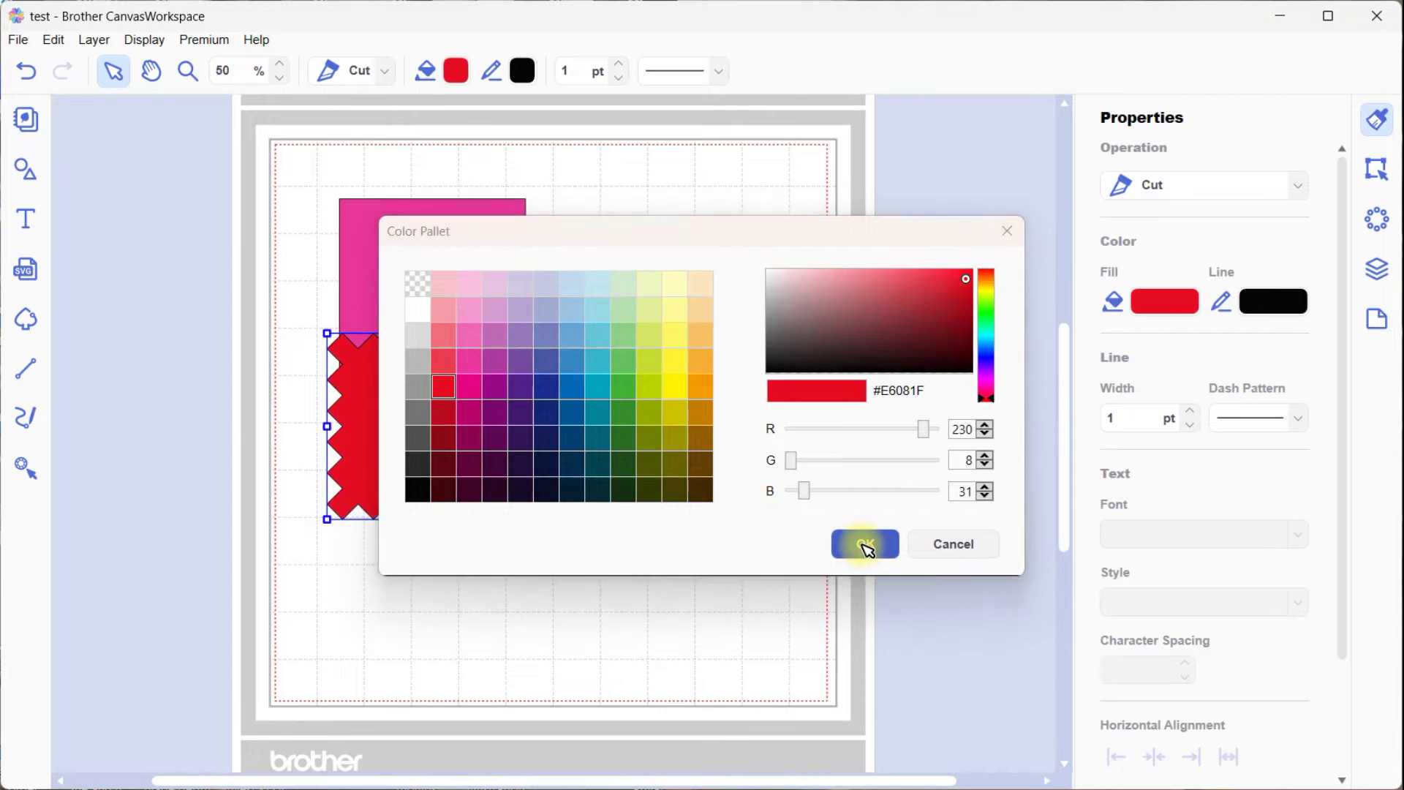
# - Drag the yellow, red and teal shapes into a row overlapping the pink square
pyautogui.click(803, 415)
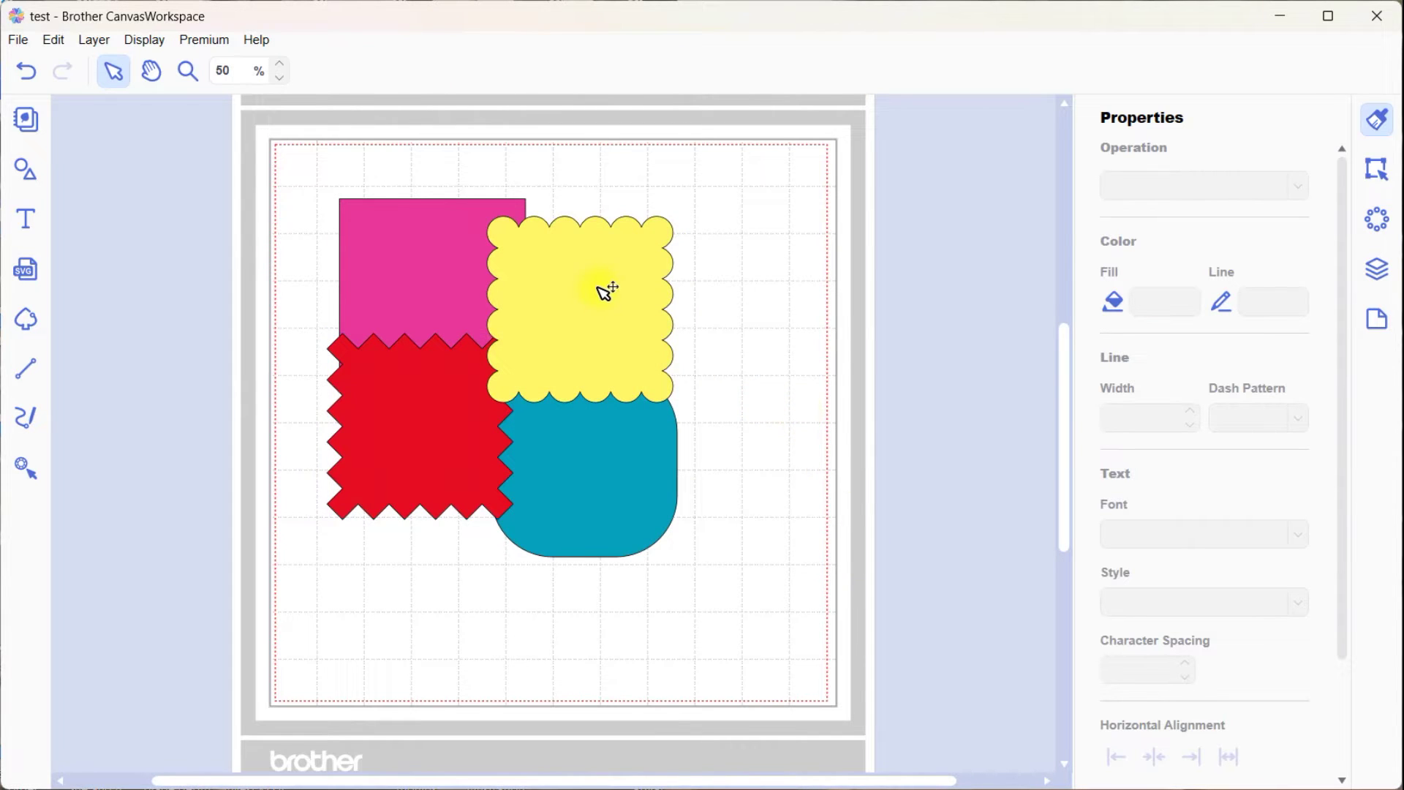
pyautogui.moveTo(606, 292); pyautogui.dragTo(630, 262)
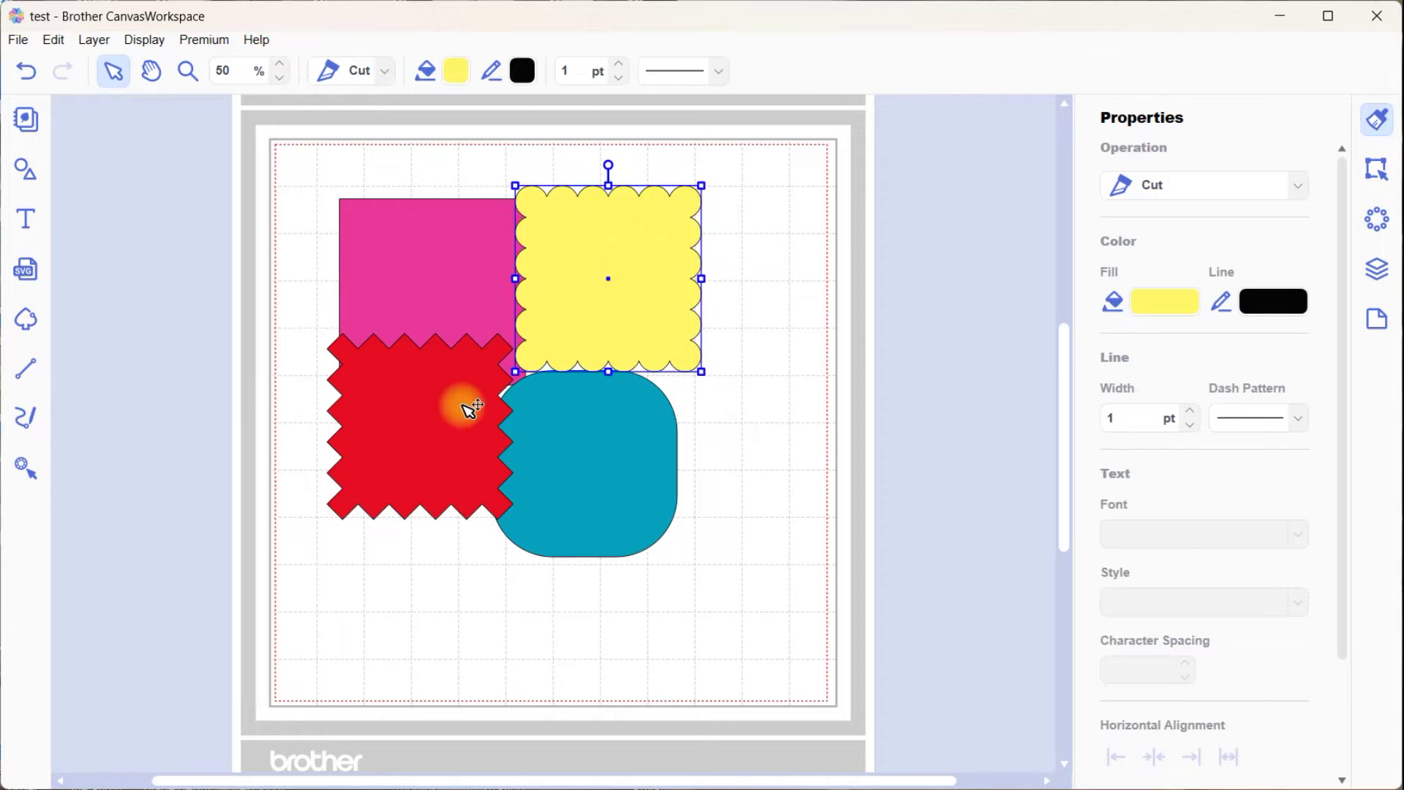
pyautogui.moveTo(432, 407); pyautogui.dragTo(506, 269)
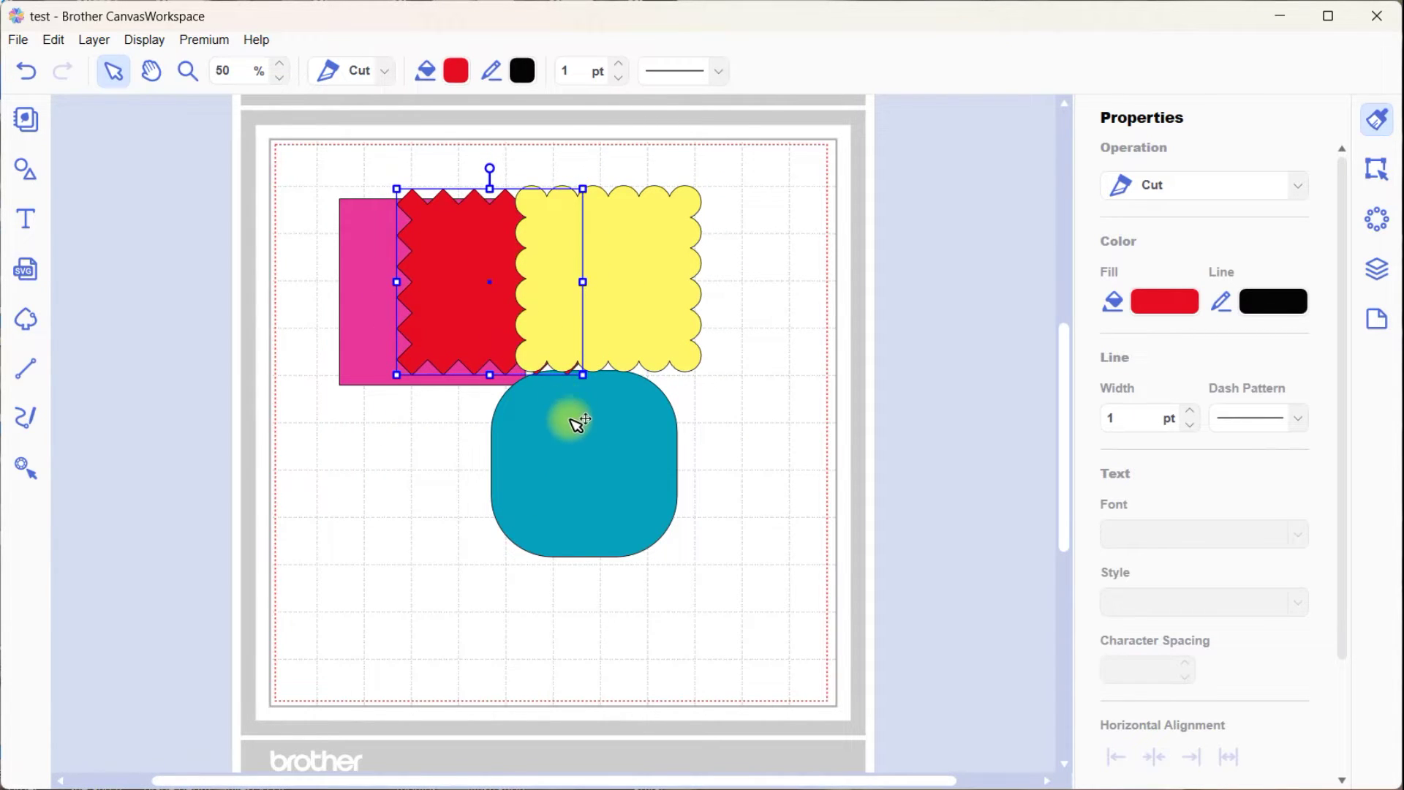
pyautogui.moveTo(576, 423); pyautogui.dragTo(722, 247)
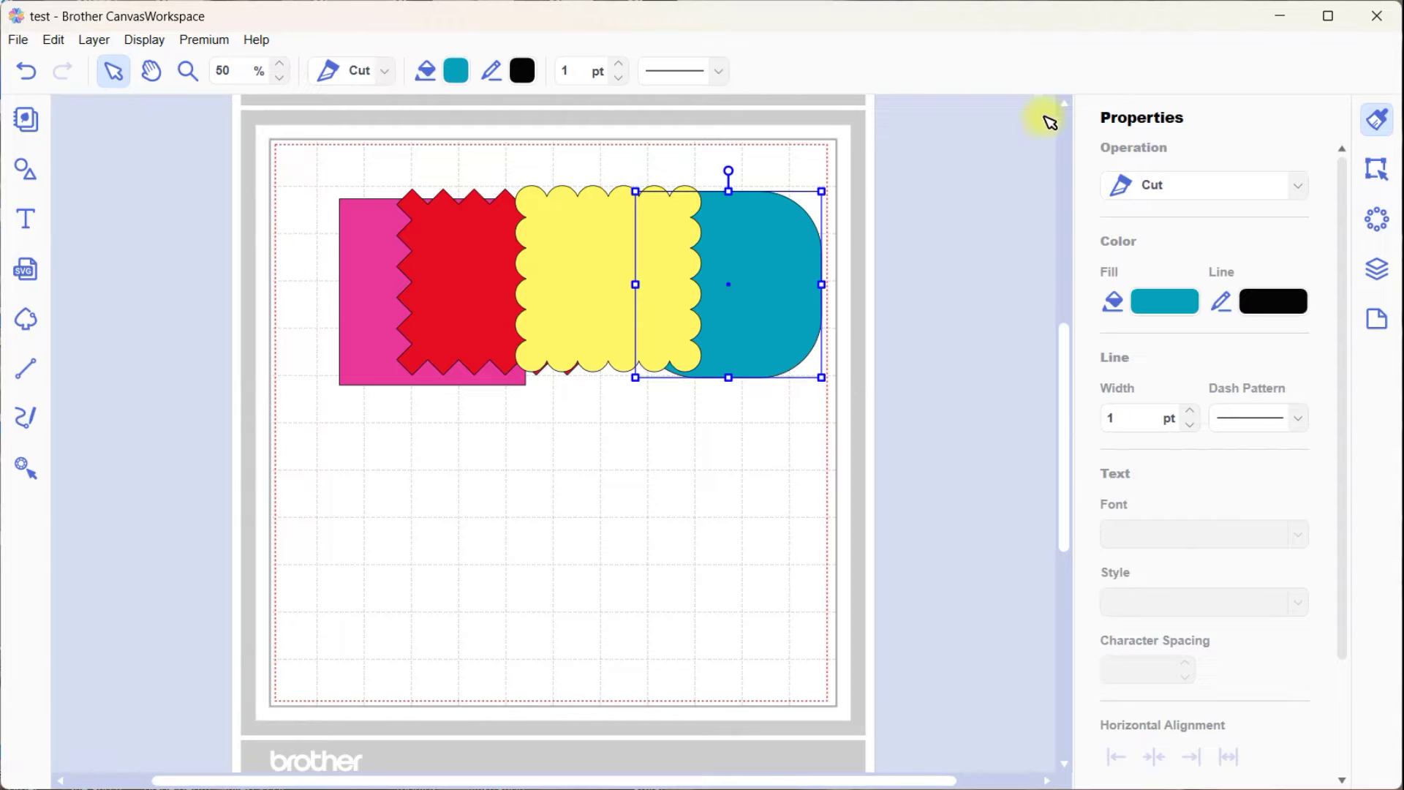
pyautogui.click(1378, 270)
# - Restack layers as teal, pink, red, yellow, and move the pink square below the red zigzag
pyautogui.click(1169, 170)
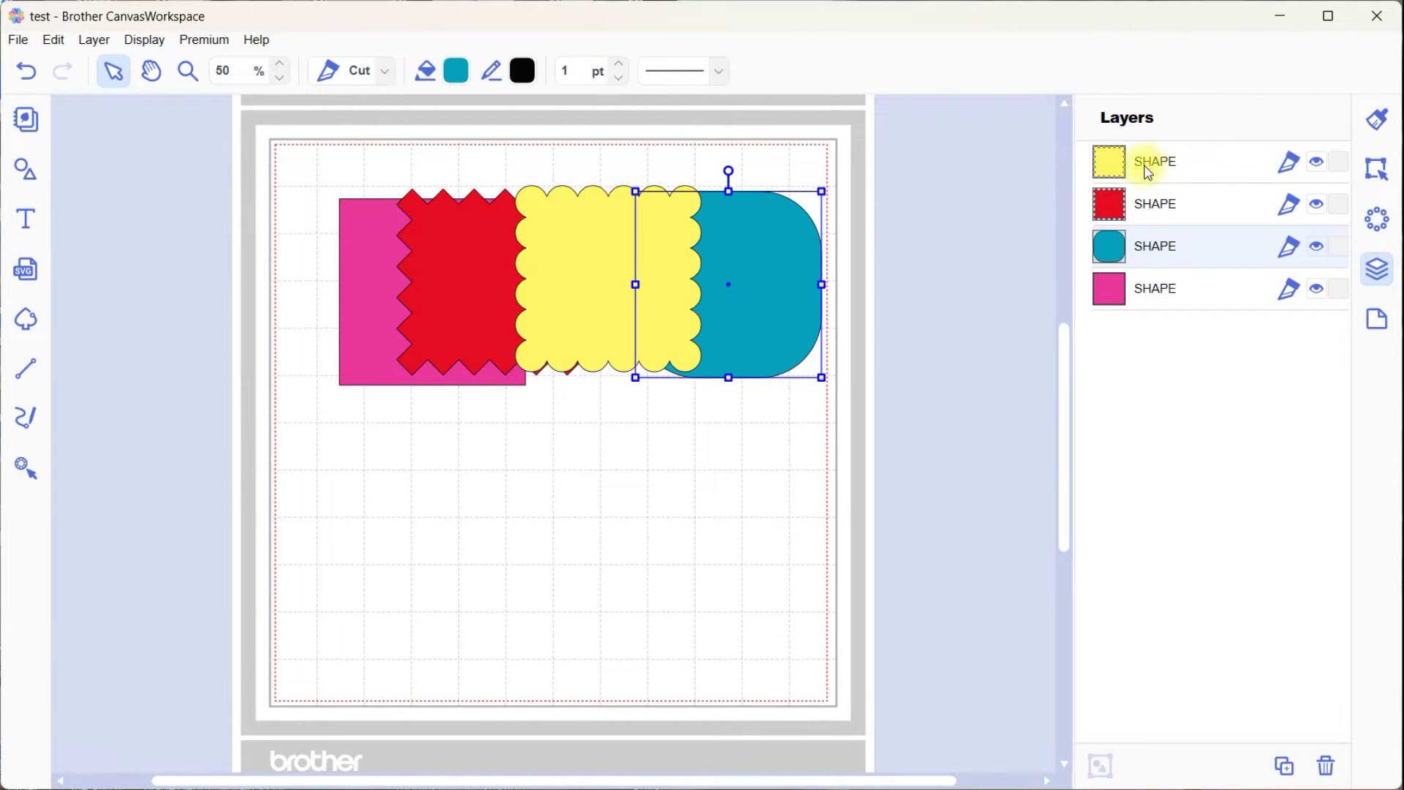
pyautogui.click(1148, 172)
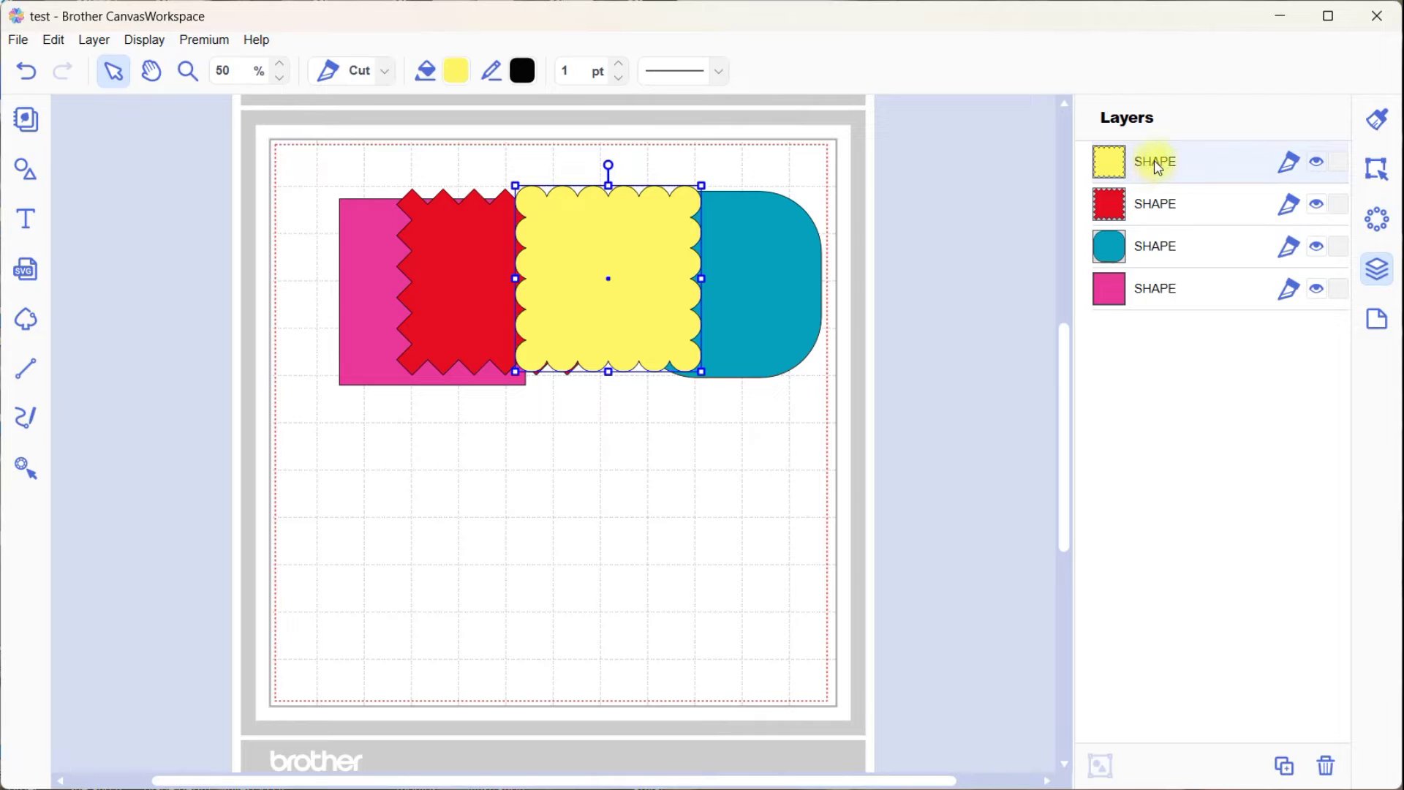
pyautogui.moveTo(1157, 167); pyautogui.dragTo(1155, 327)
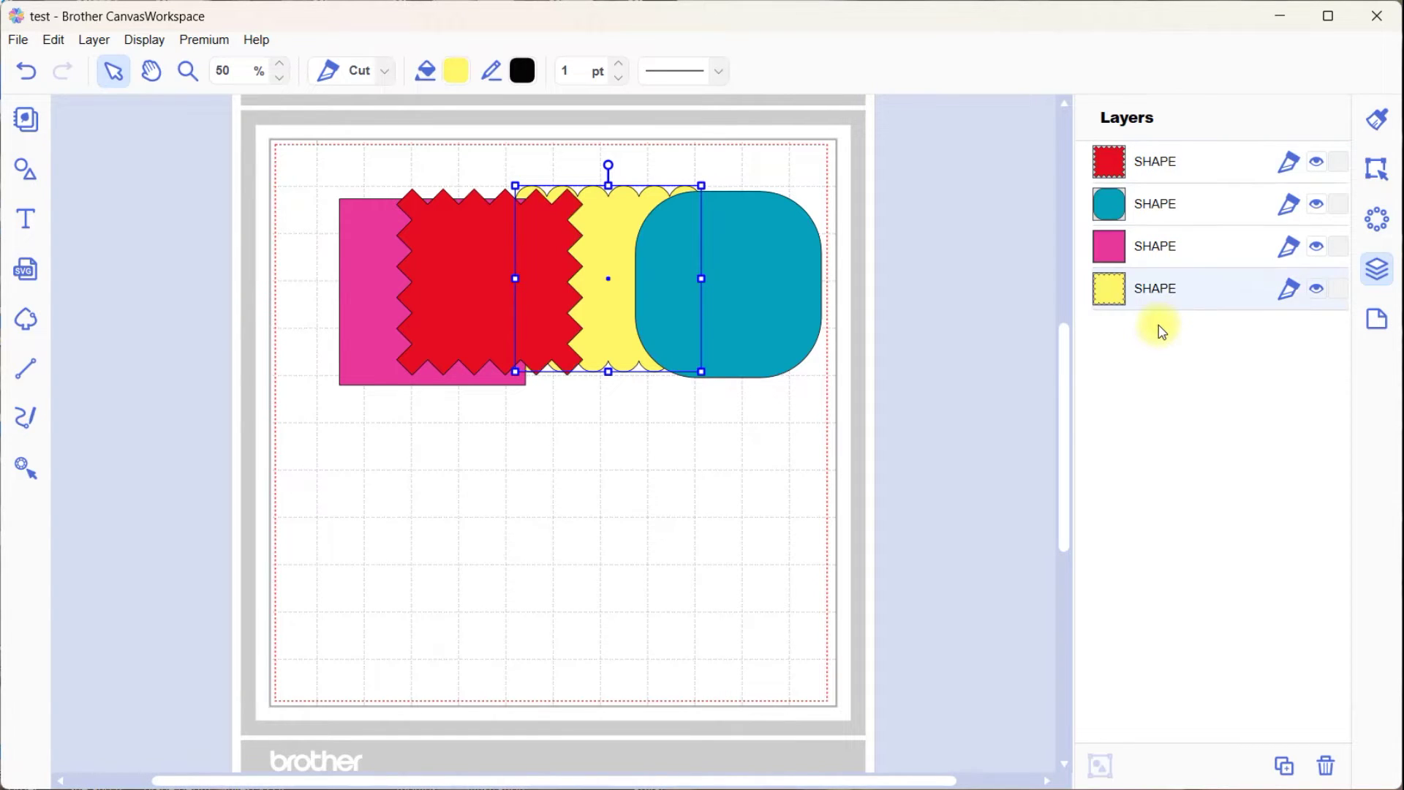
pyautogui.click(1154, 167)
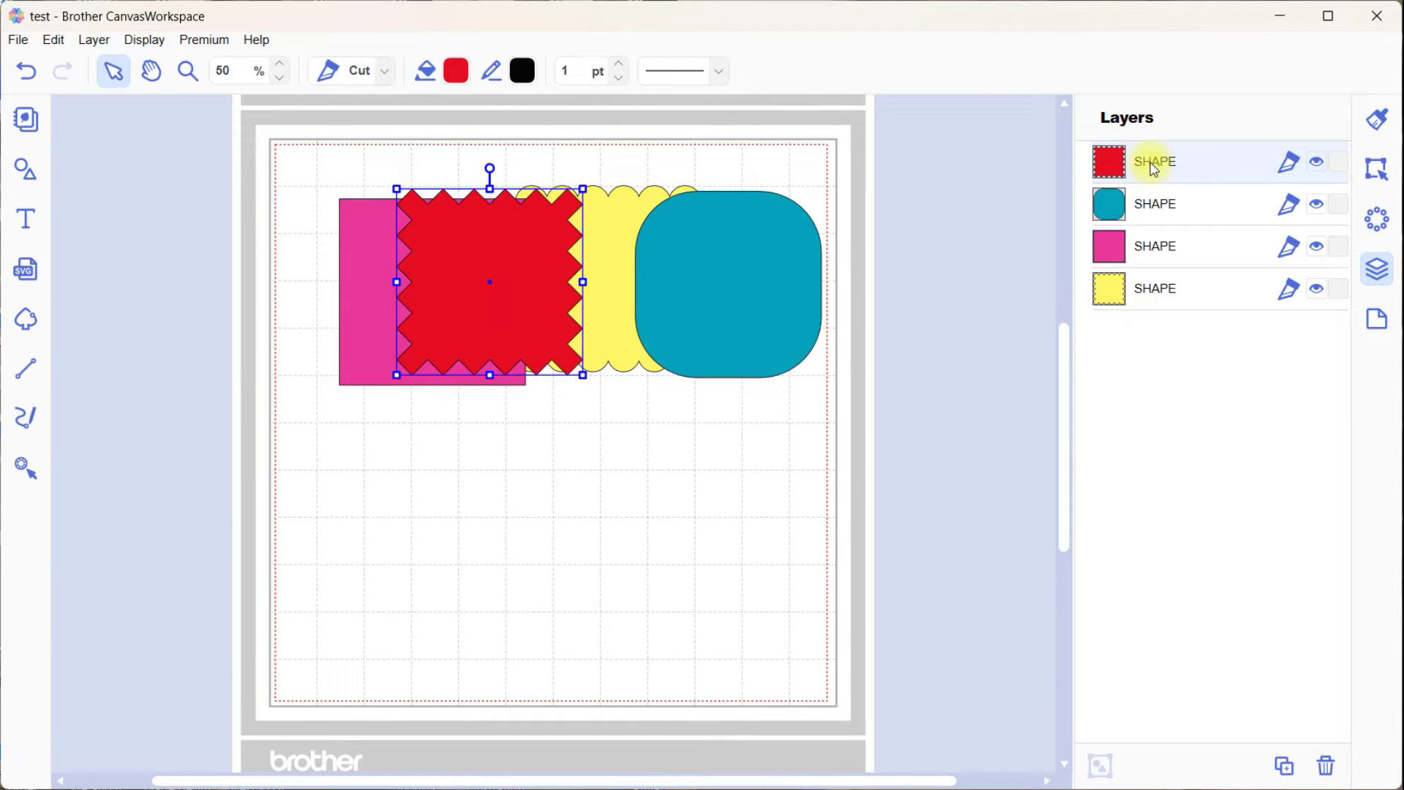
pyautogui.moveTo(1150, 165); pyautogui.dragTo(1151, 261)
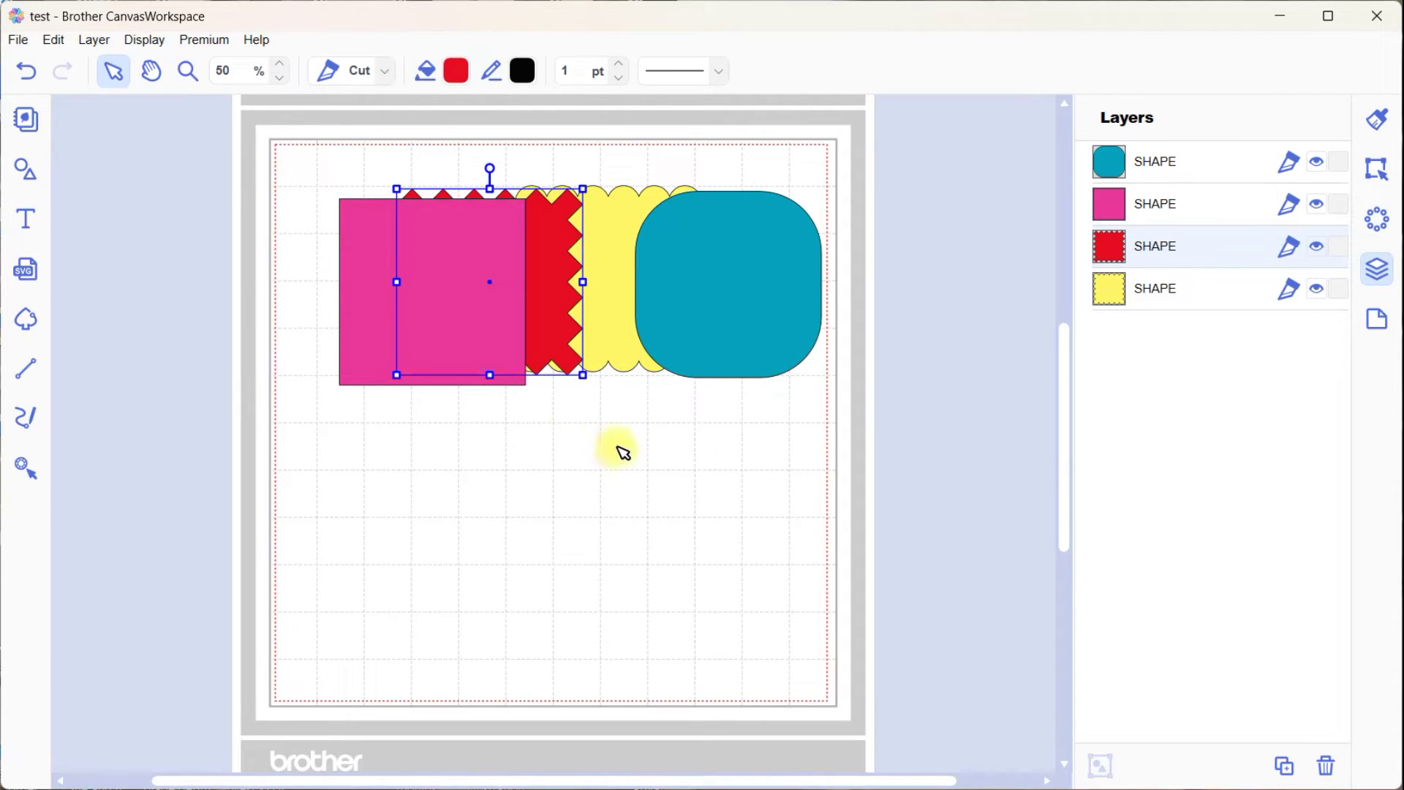
pyautogui.moveTo(366, 327); pyautogui.dragTo(351, 532)
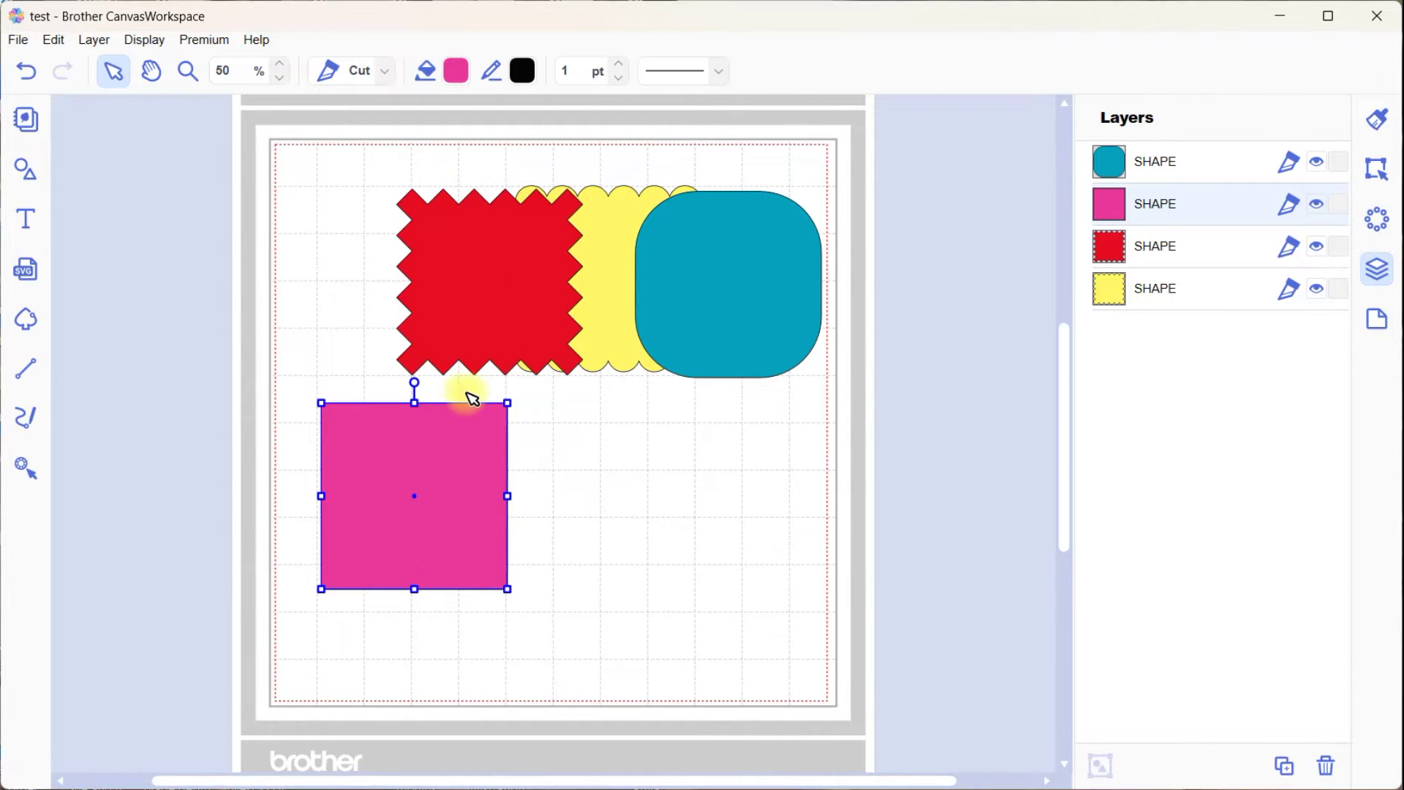
# - Duplicate the pink square twice and spread the three copies side by side
pyautogui.rightClick(454, 521)
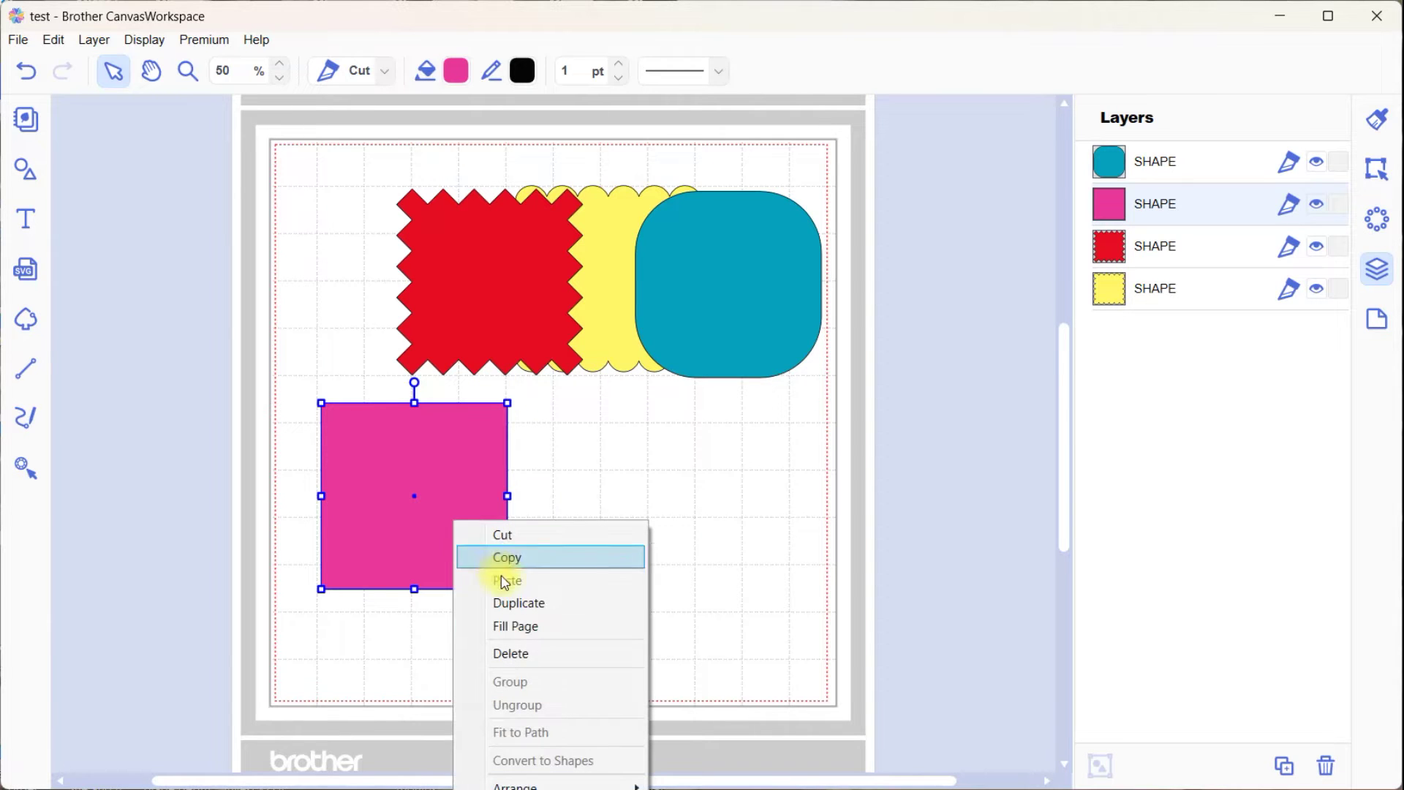
pyautogui.click(533, 603)
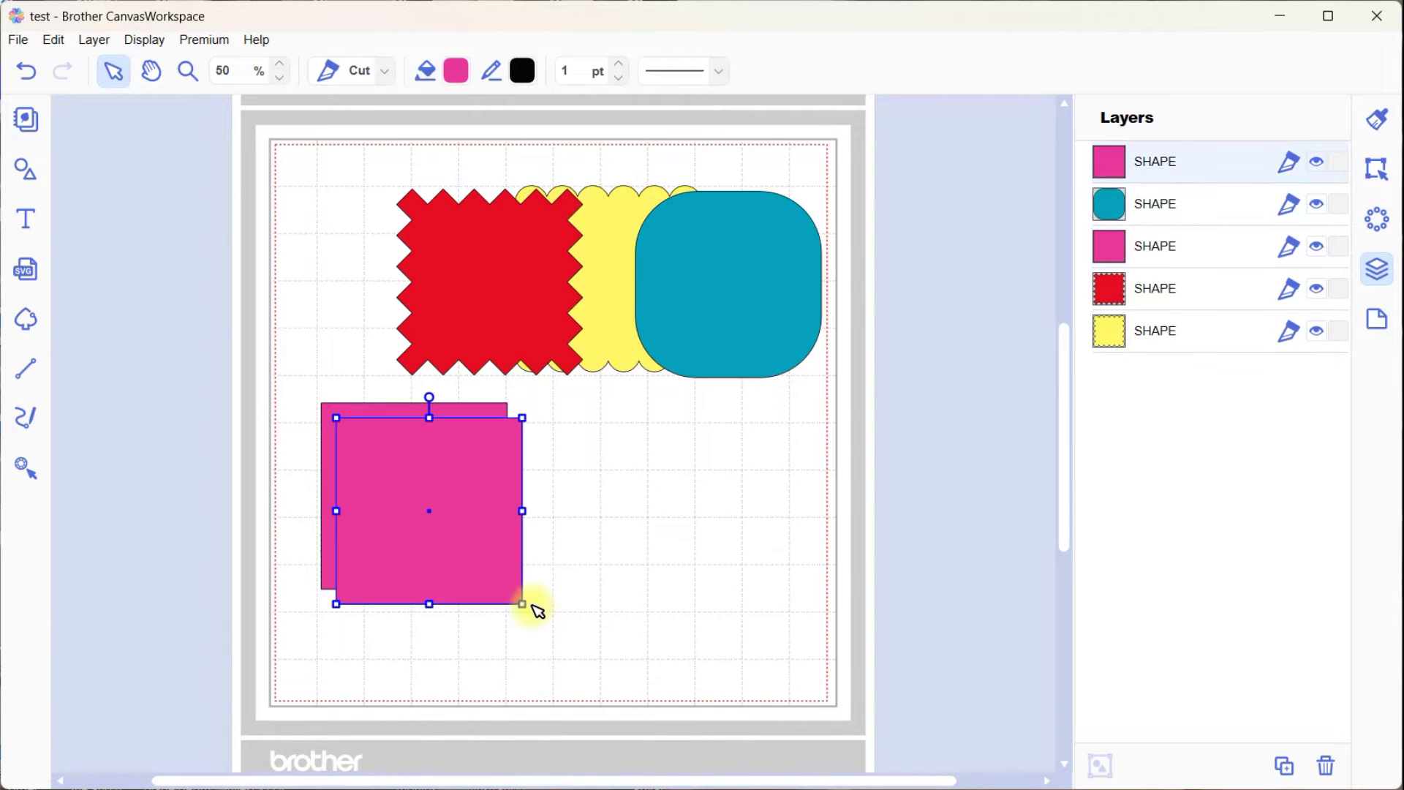
pyautogui.rightClick(491, 575)
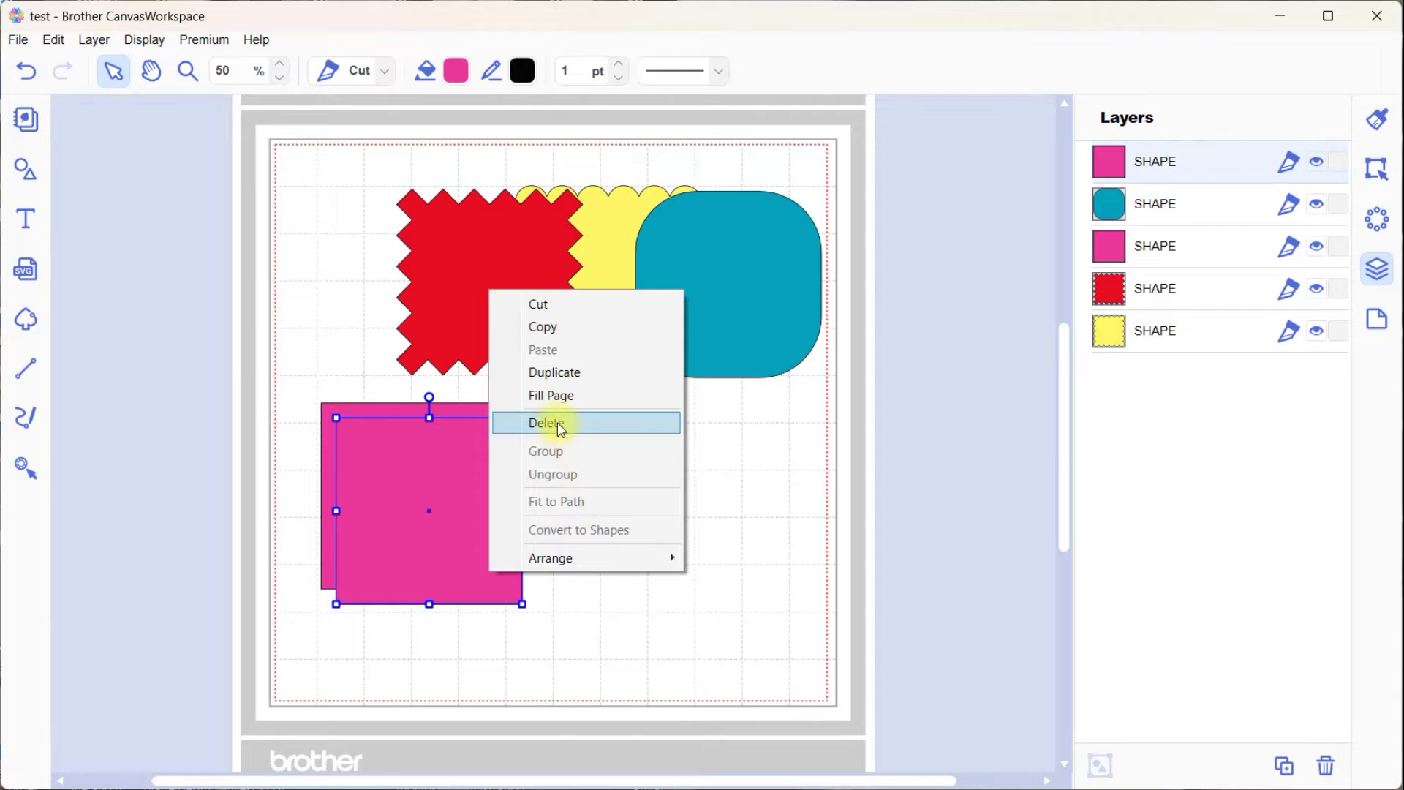
pyautogui.click(544, 372)
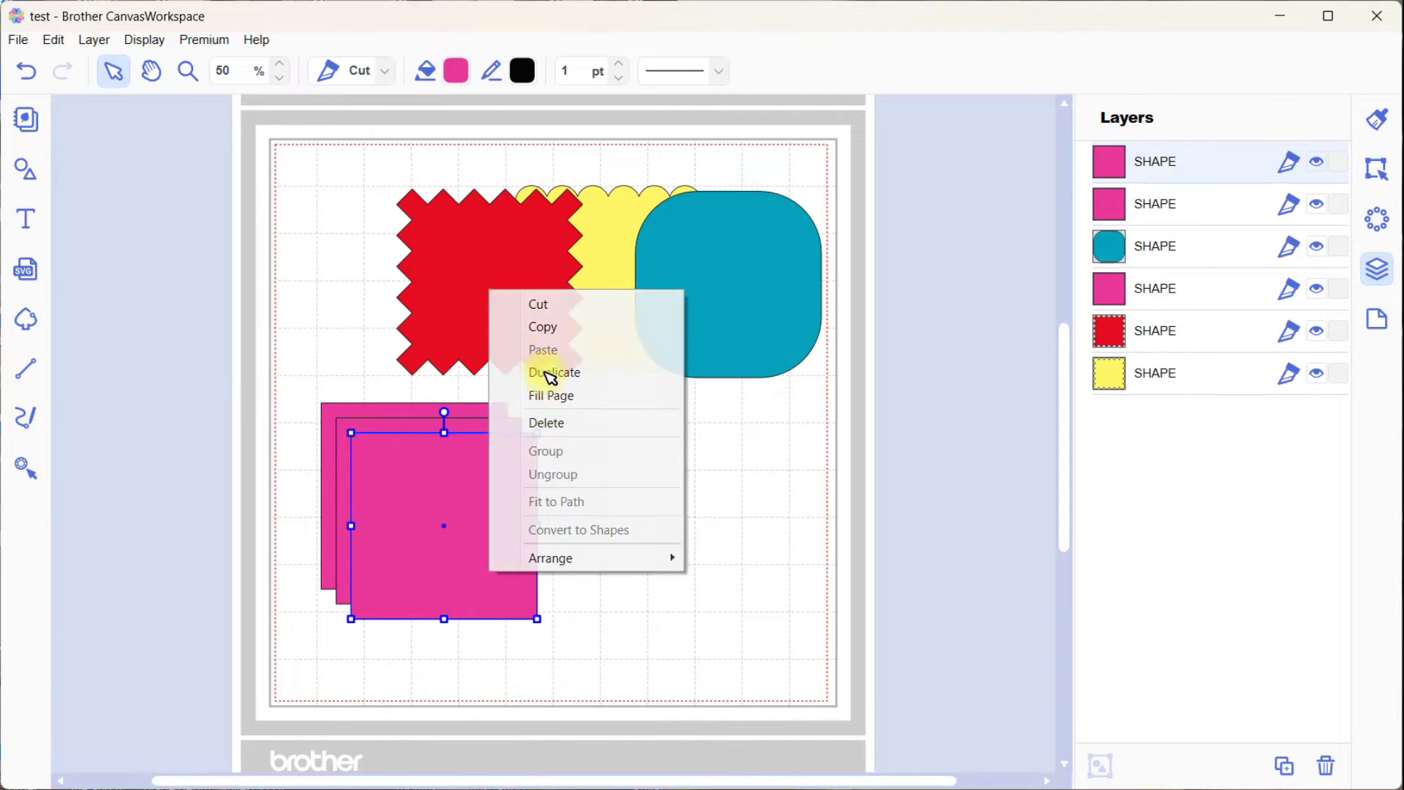
pyautogui.moveTo(454, 570); pyautogui.dragTo(624, 523)
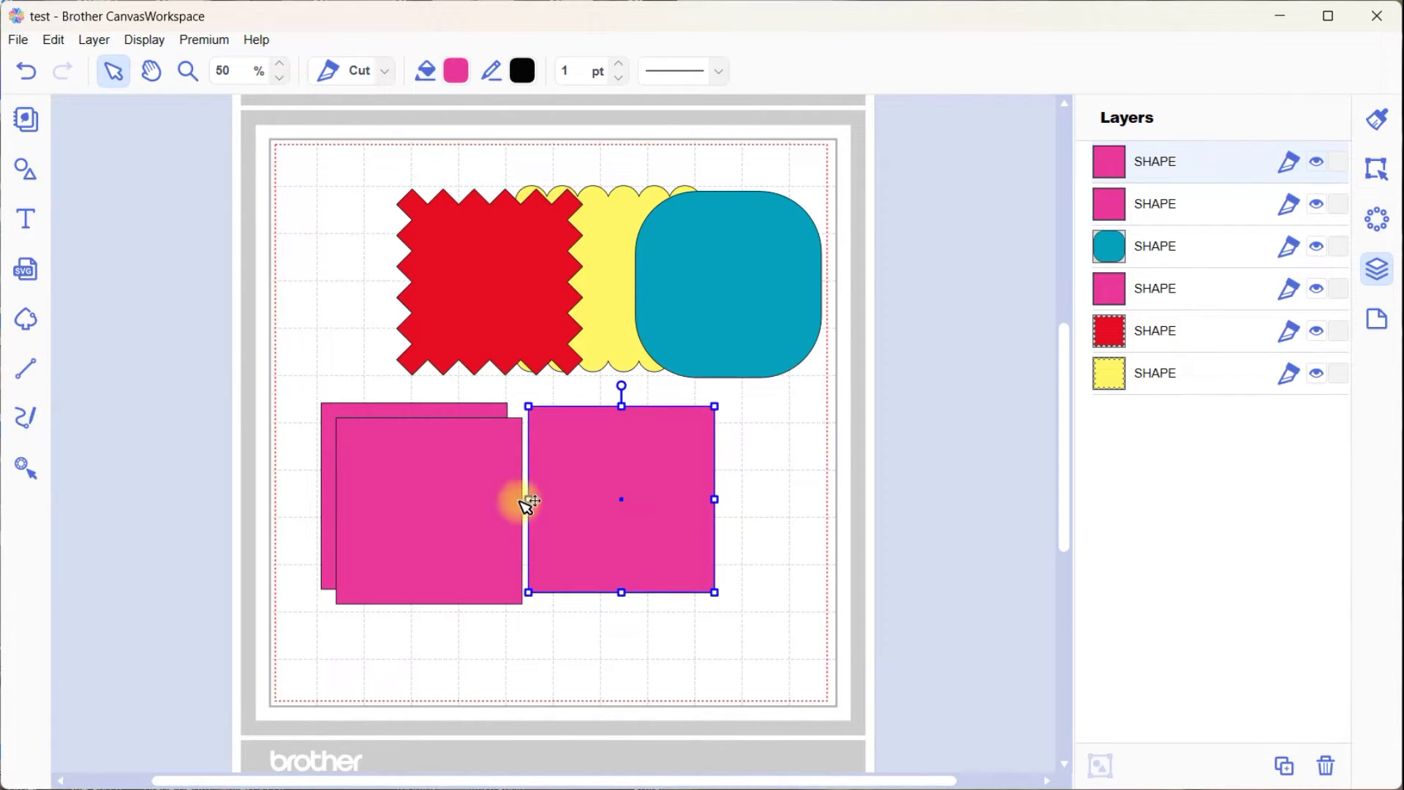
pyautogui.moveTo(416, 518); pyautogui.dragTo(792, 536)
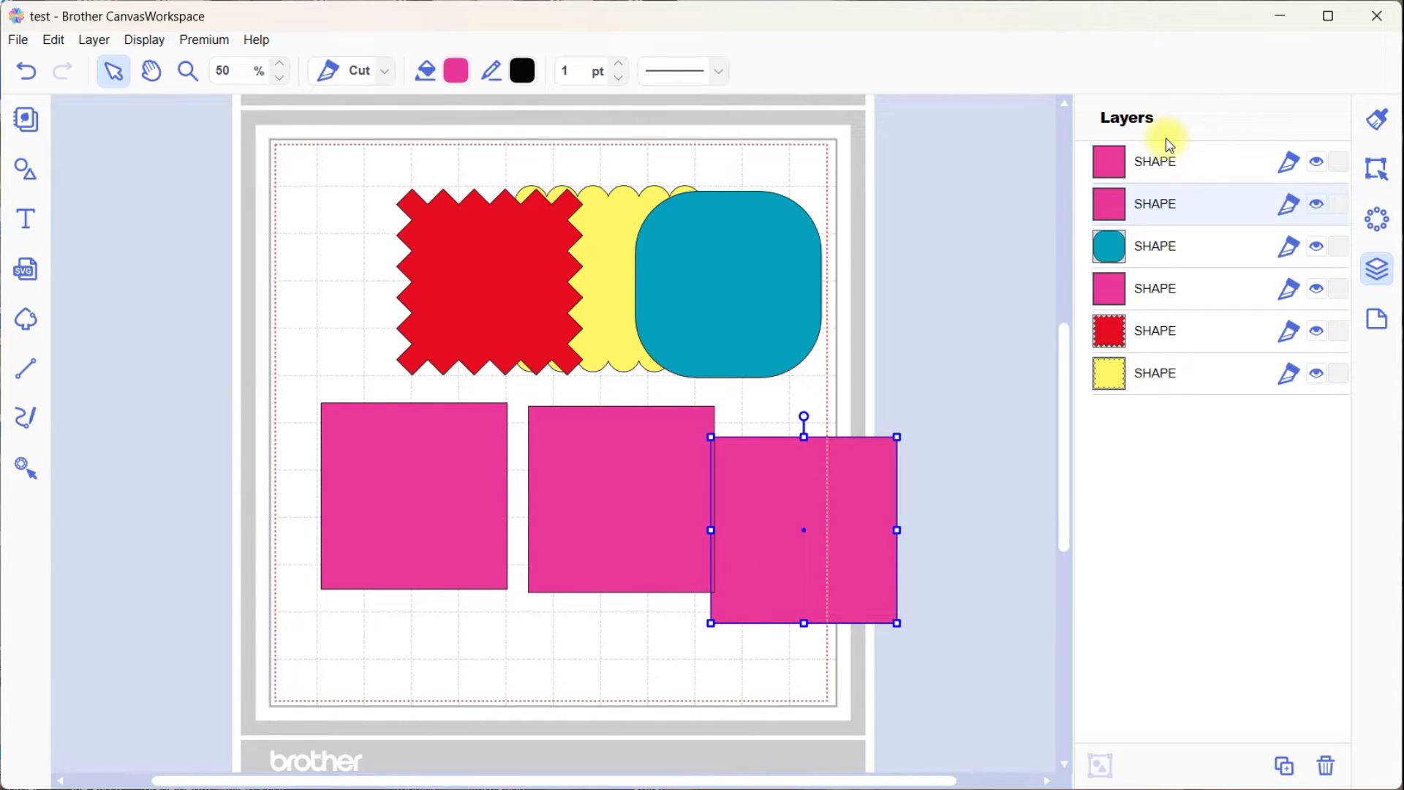
# - Select the three pink squares in the Layers panel and group them
pyautogui.click(1168, 158)
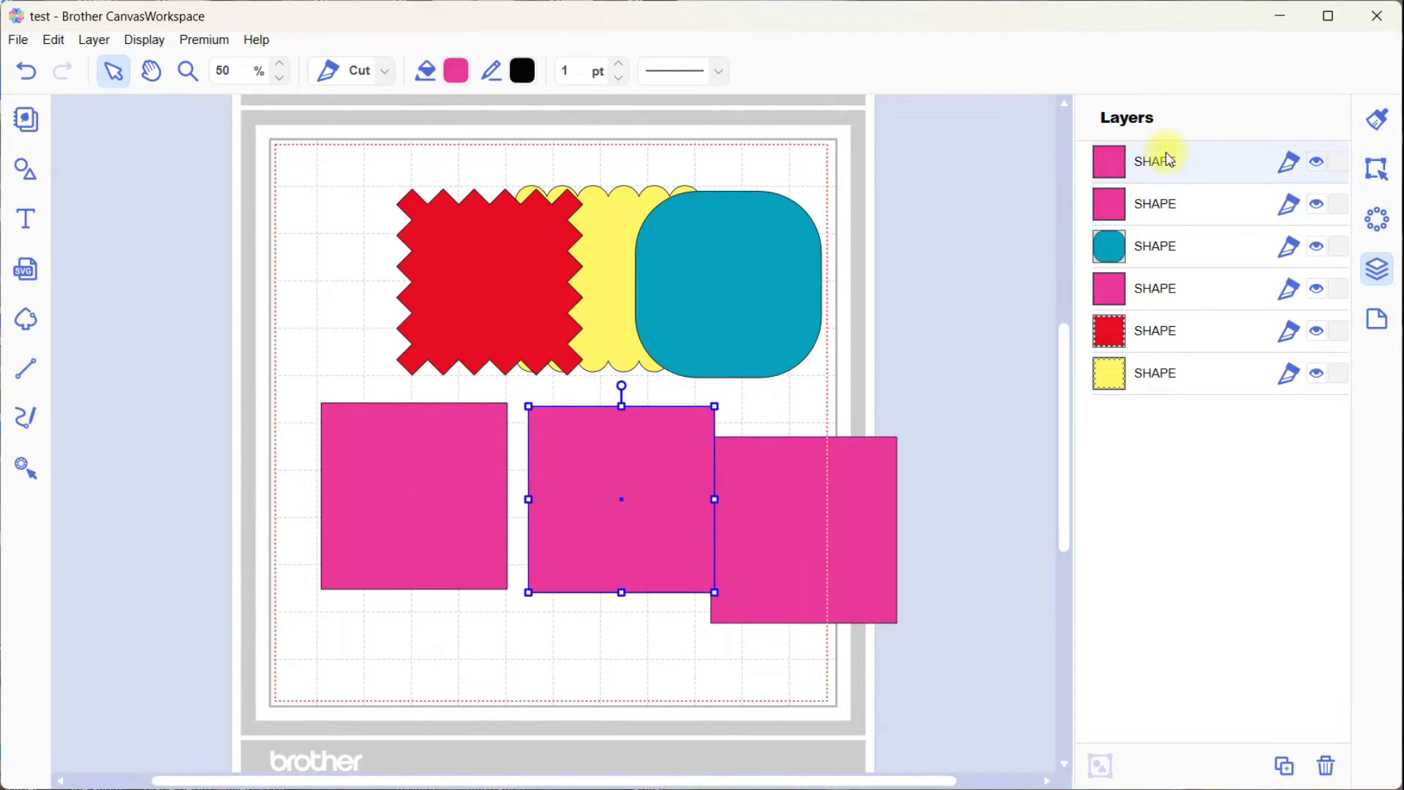
pyautogui.keyDown('shift'); pyautogui.click(1188, 209); pyautogui.keyUp('shift')
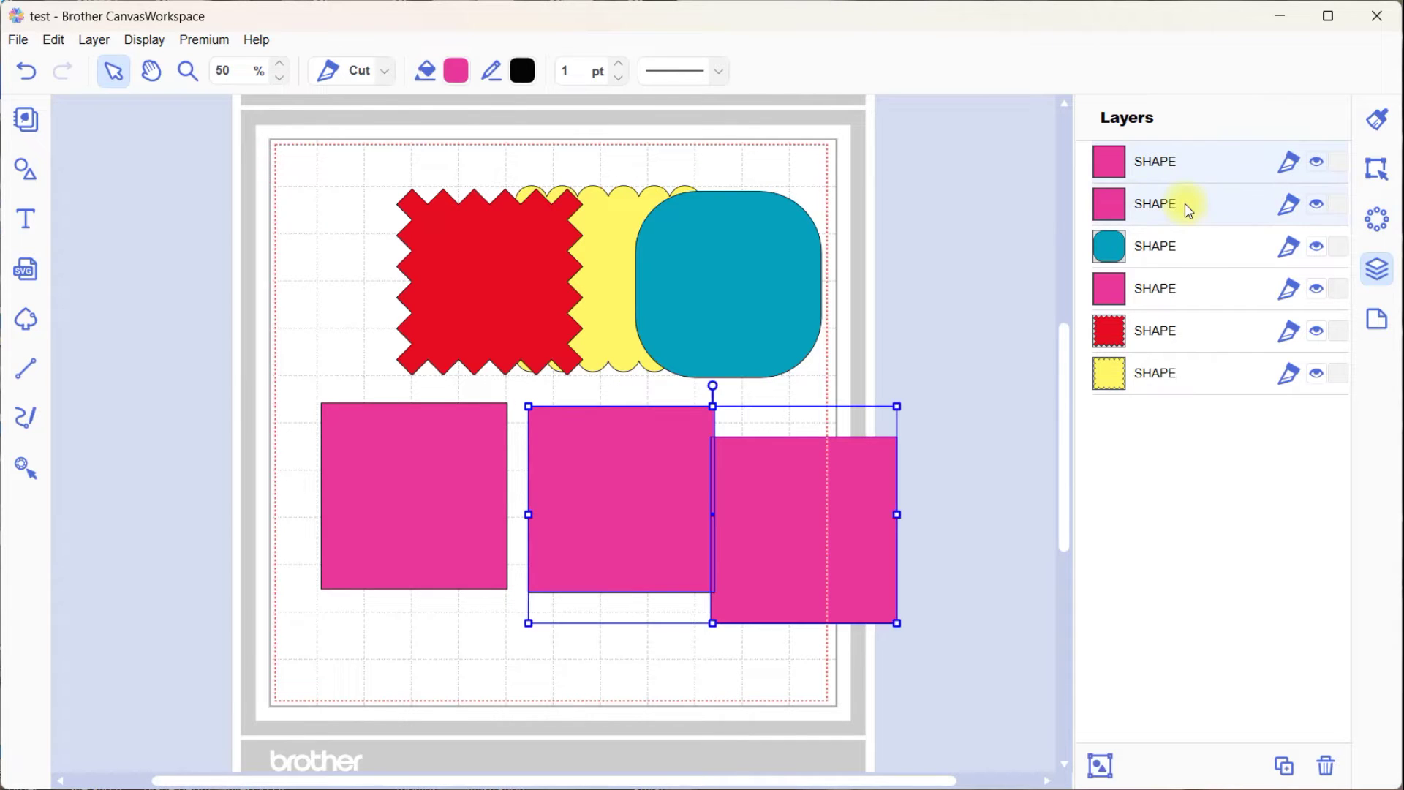
pyautogui.keyDown('ctrl'); pyautogui.click(1206, 296); pyautogui.keyUp('ctrl')
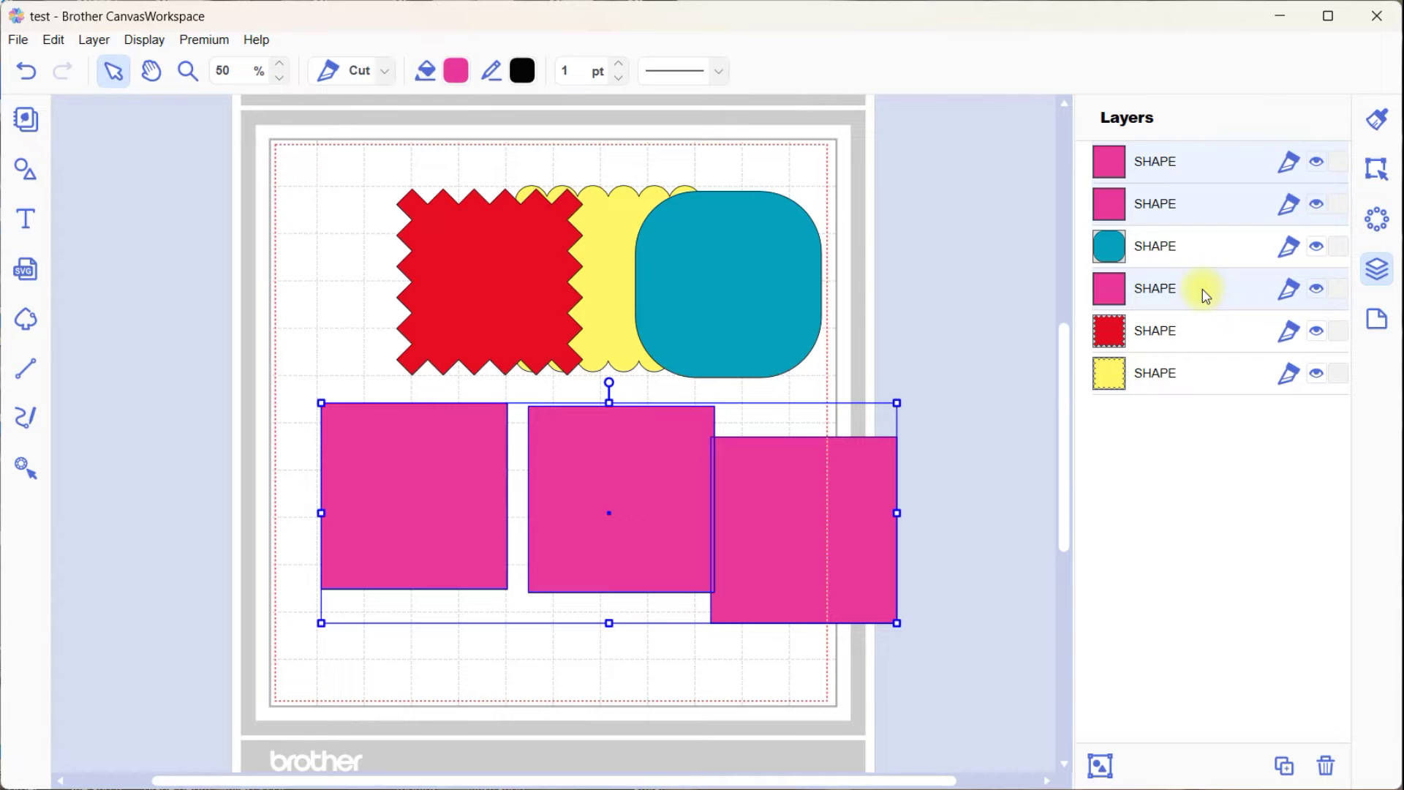
pyautogui.click(1100, 766)
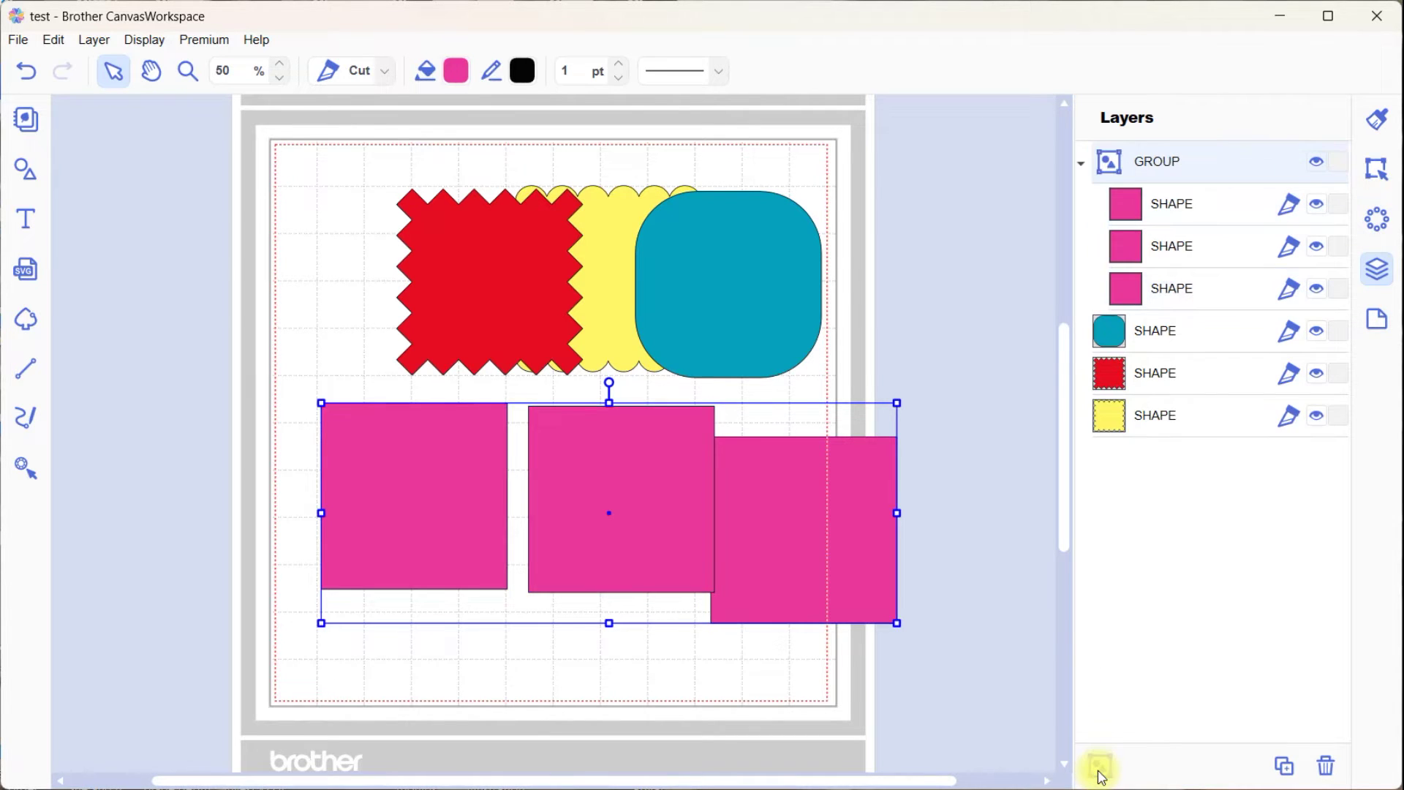
# - Nudge the right pink square up within its group, then move the pink group lower and left
pyautogui.doubleClick(777, 589)
pyautogui.moveTo(778, 588); pyautogui.dragTo(800, 558)
pyautogui.click(843, 627)
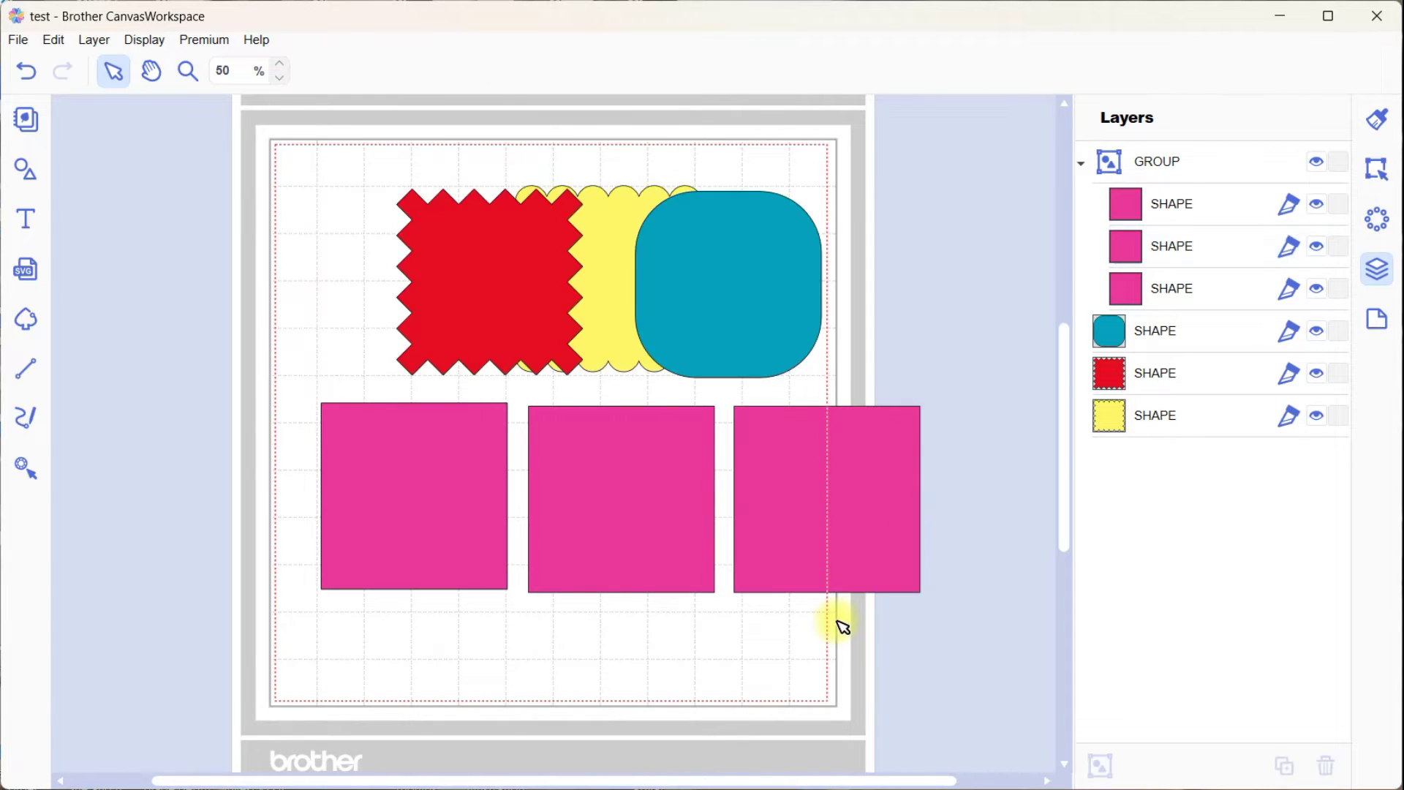
pyautogui.click(411, 557)
pyautogui.moveTo(411, 557); pyautogui.dragTo(368, 620)
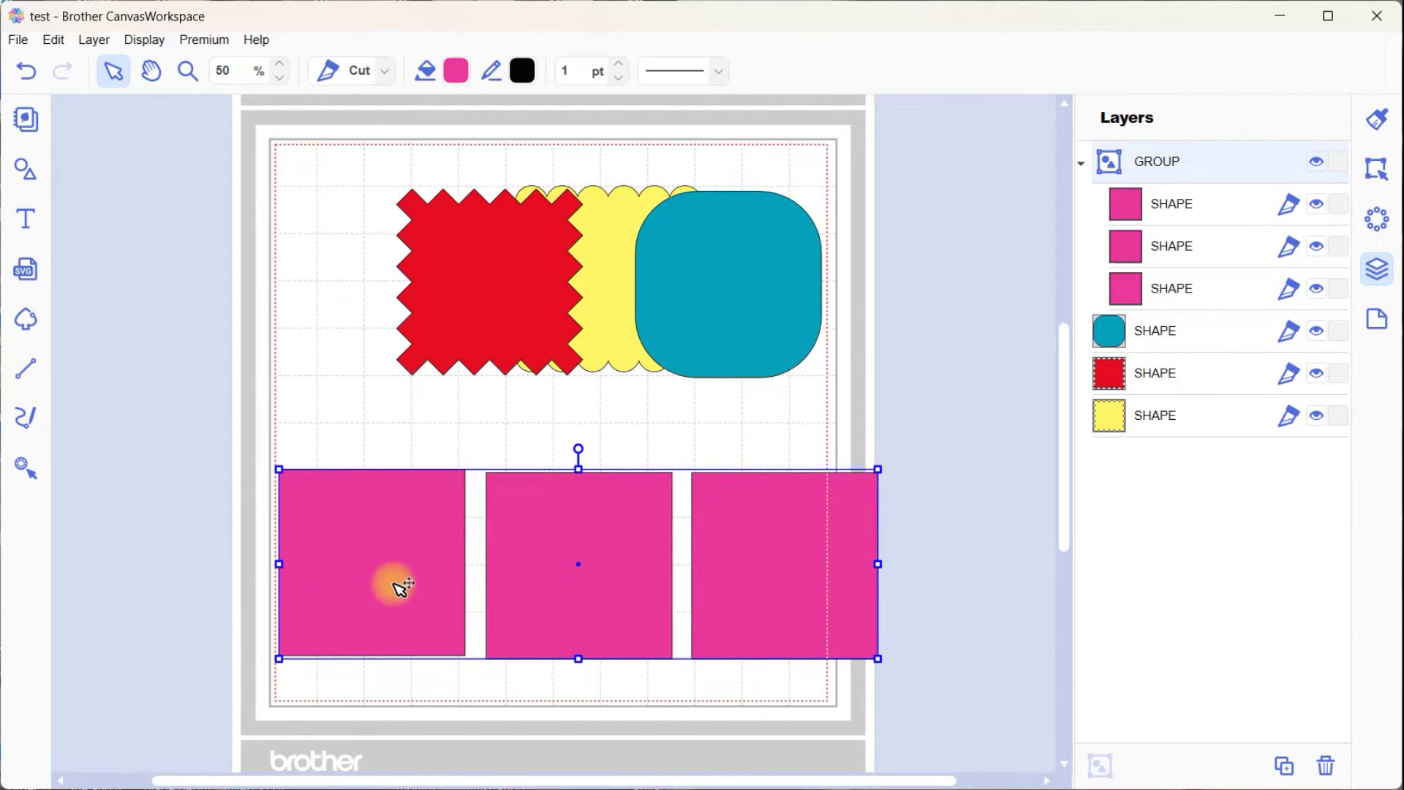
# - Spread the shapes: red zigzag left, yellow scalloped down-left, teal rounded square up-right
pyautogui.moveTo(467, 317); pyautogui.dragTo(370, 326)
pyautogui.click(547, 331)
pyautogui.moveTo(547, 331); pyautogui.dragTo(534, 353)
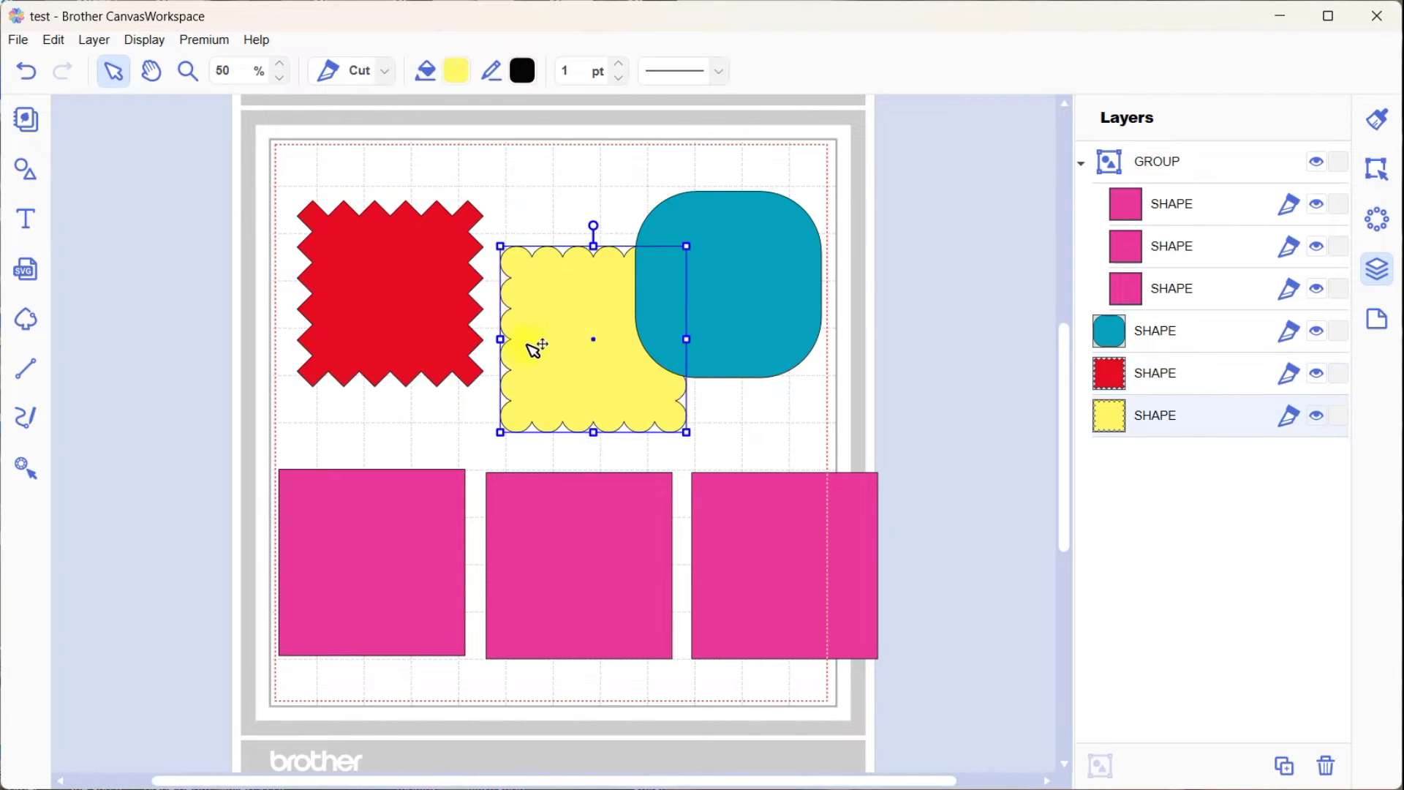
pyautogui.moveTo(701, 299); pyautogui.dragTo(801, 280)
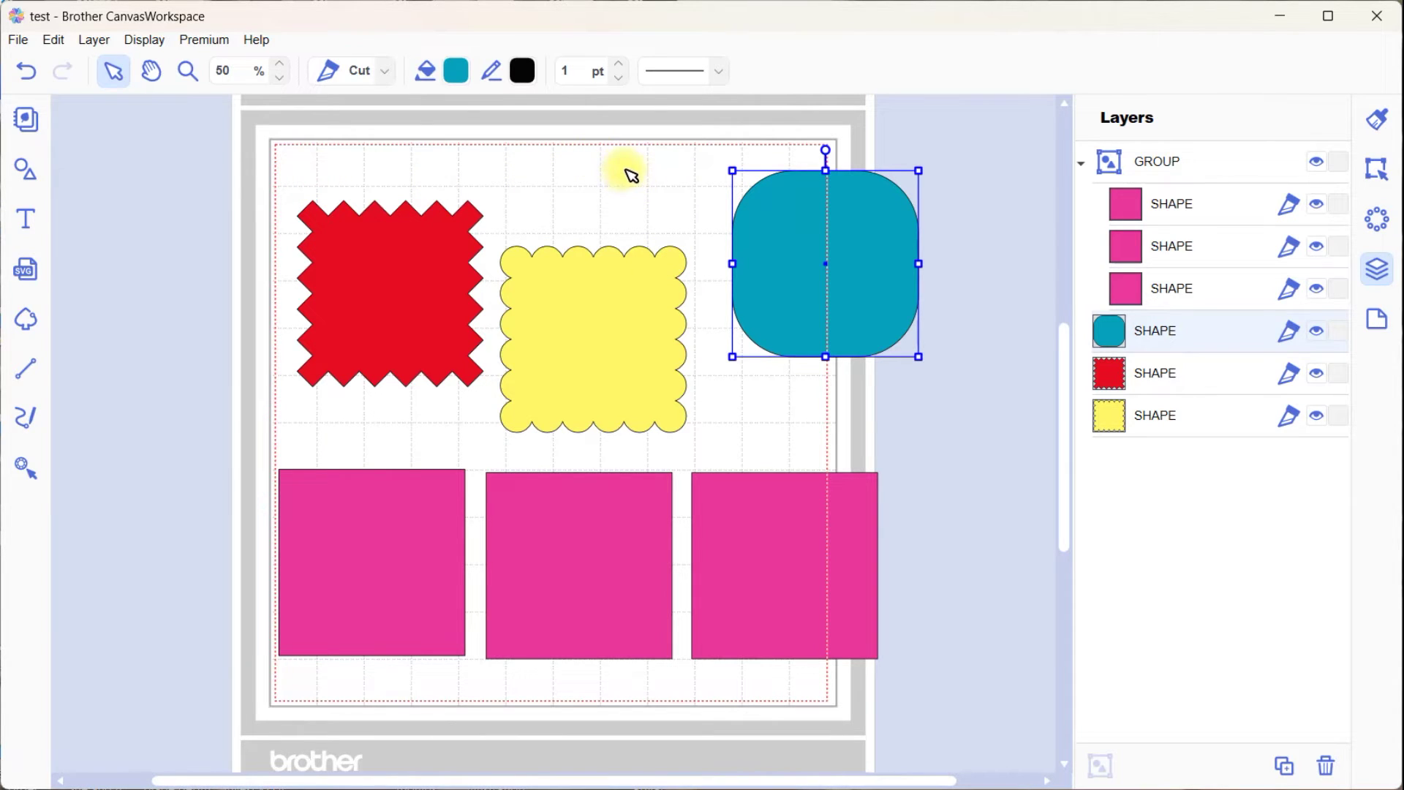
pyautogui.click(723, 584)
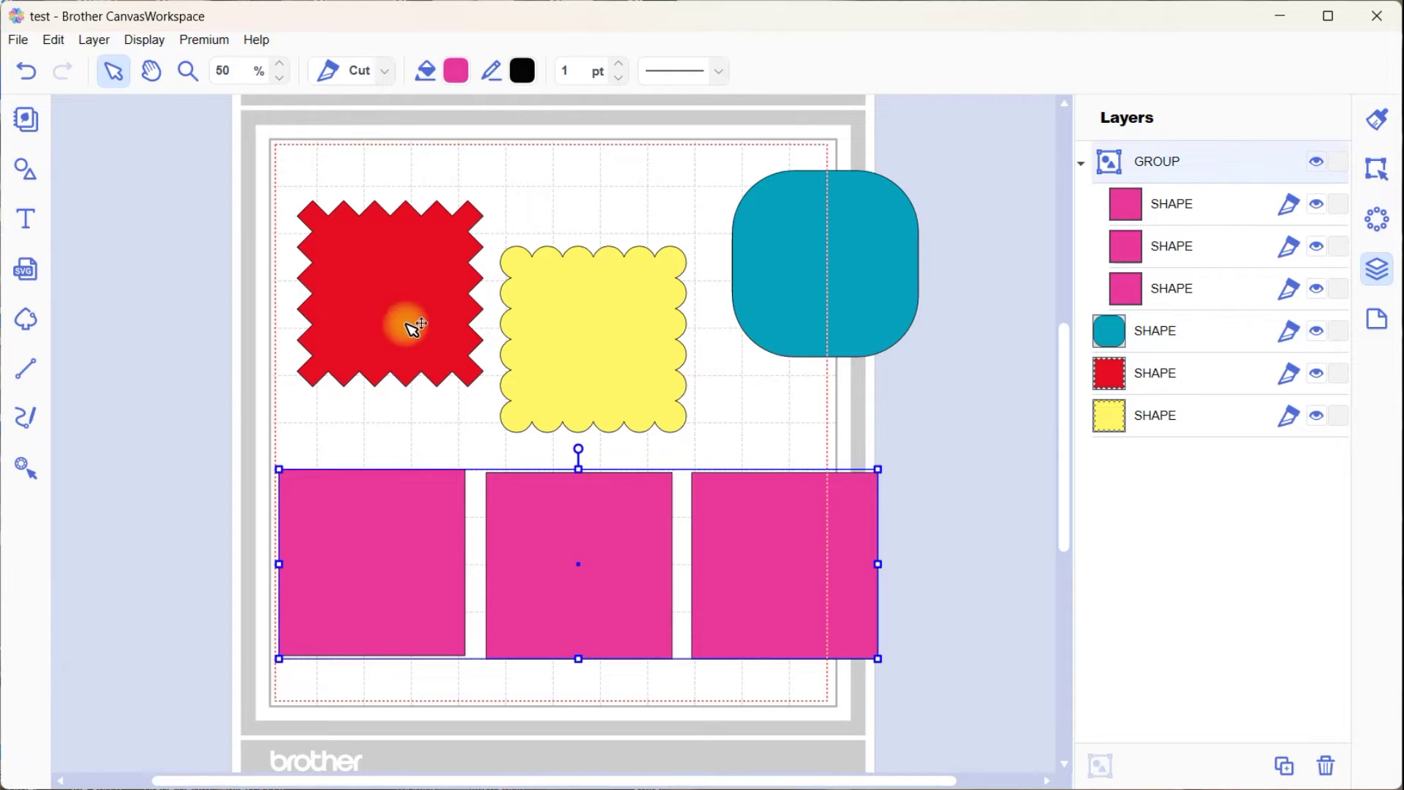
# - Move the red zigzag onto the left pink square and the yellow scalloped shape onto the middle one
pyautogui.moveTo(401, 313); pyautogui.dragTo(390, 503)
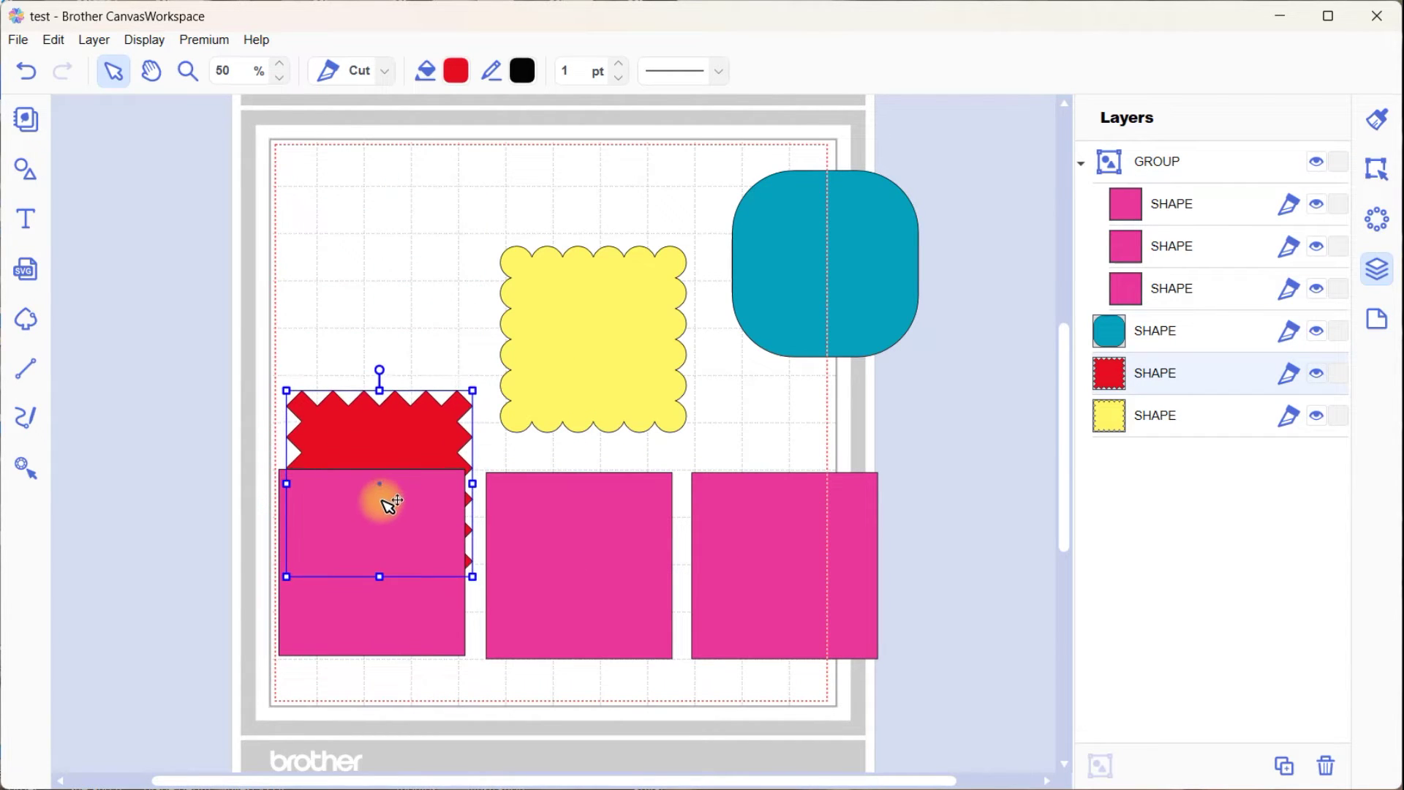
pyautogui.click(611, 390)
pyautogui.moveTo(612, 389); pyautogui.dragTo(605, 475)
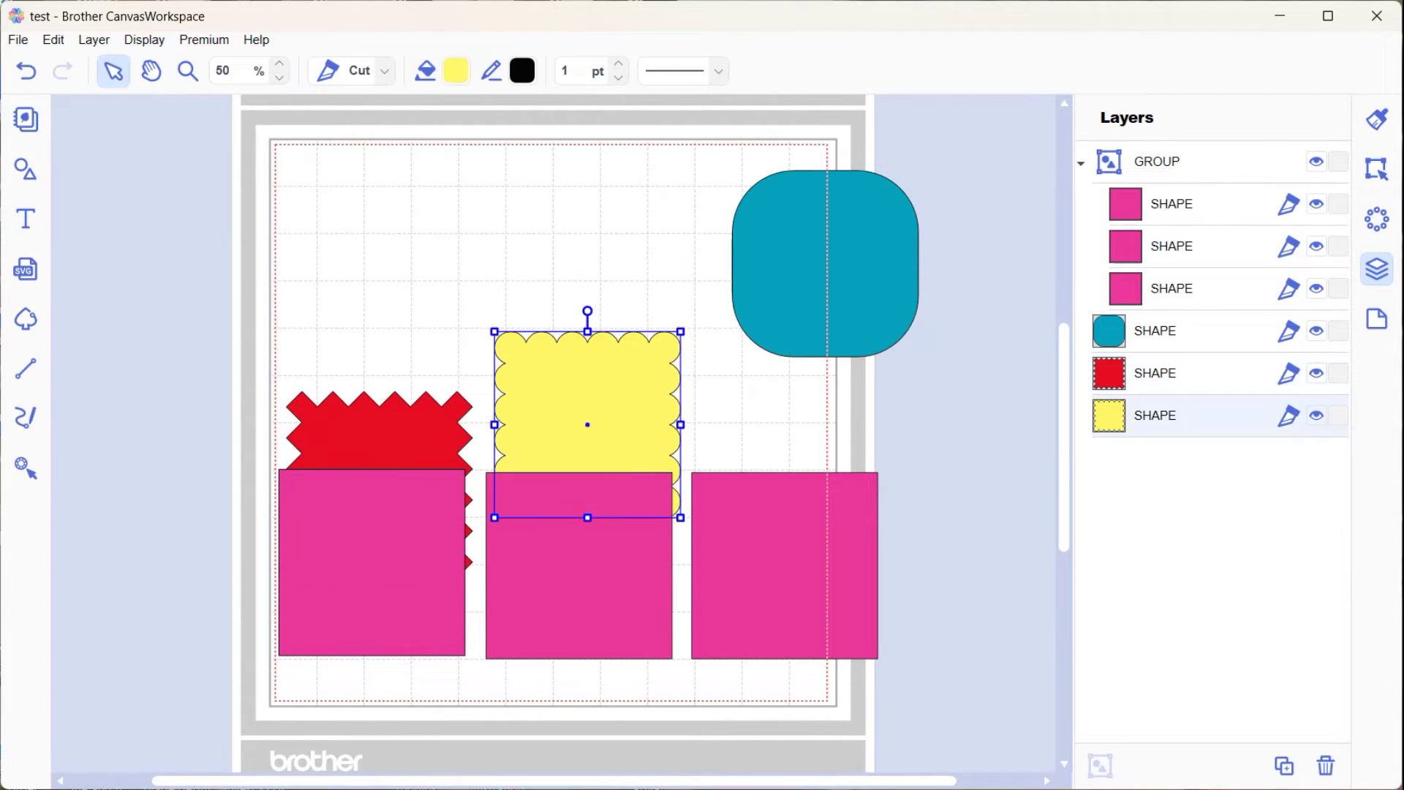
# - Give the scalloped shape a transparent fill and position its outline over the red zigzag
pyautogui.click(1381, 170)
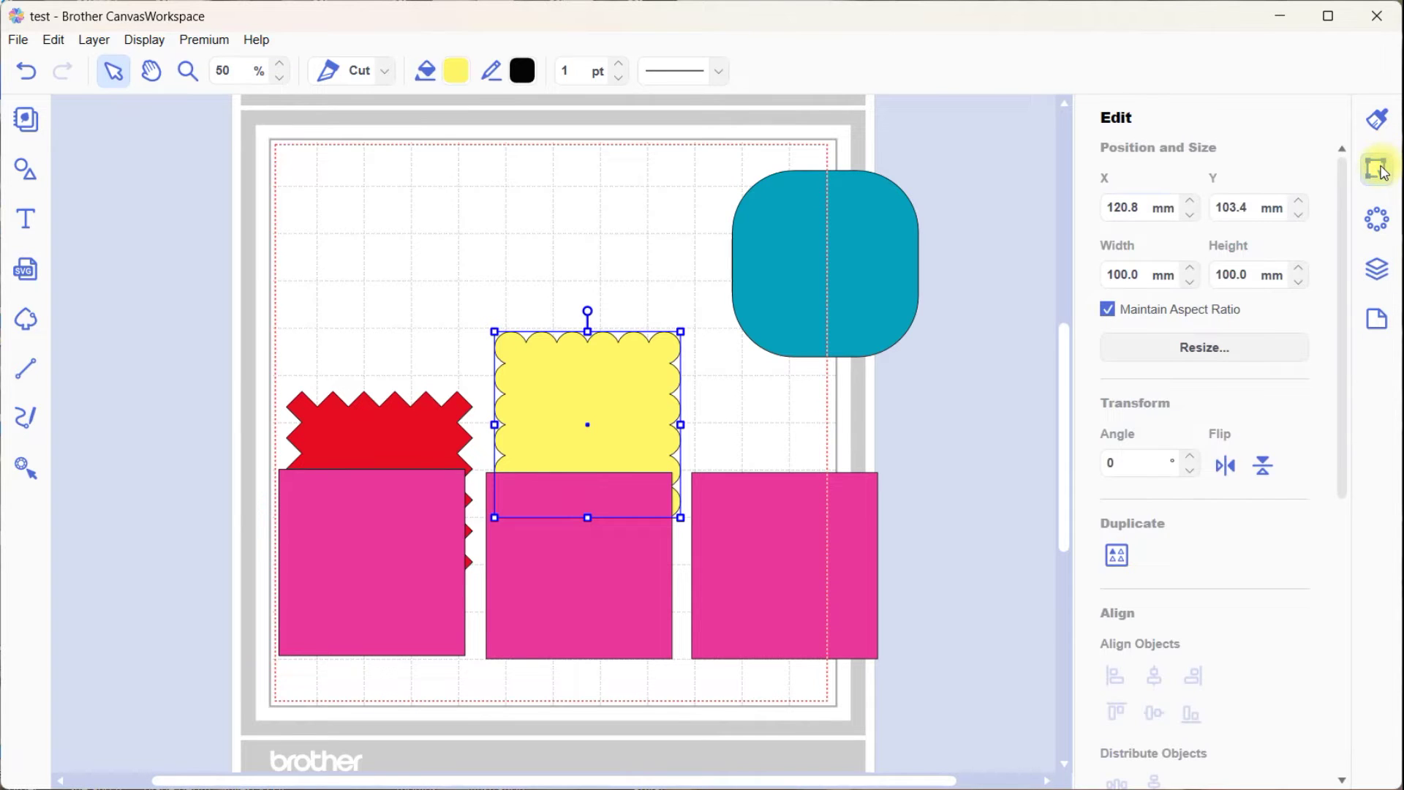
pyautogui.click(1379, 115)
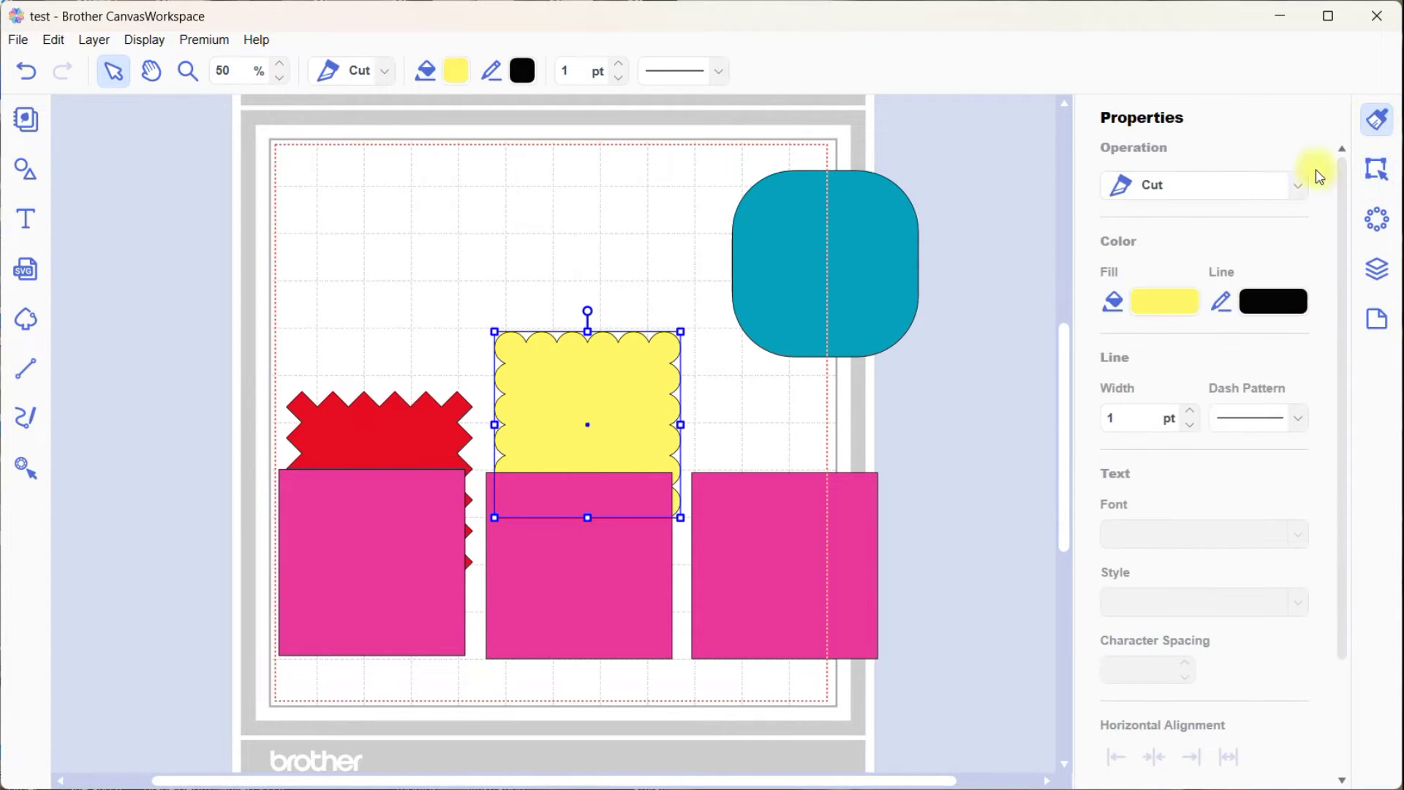
pyautogui.click(1166, 305)
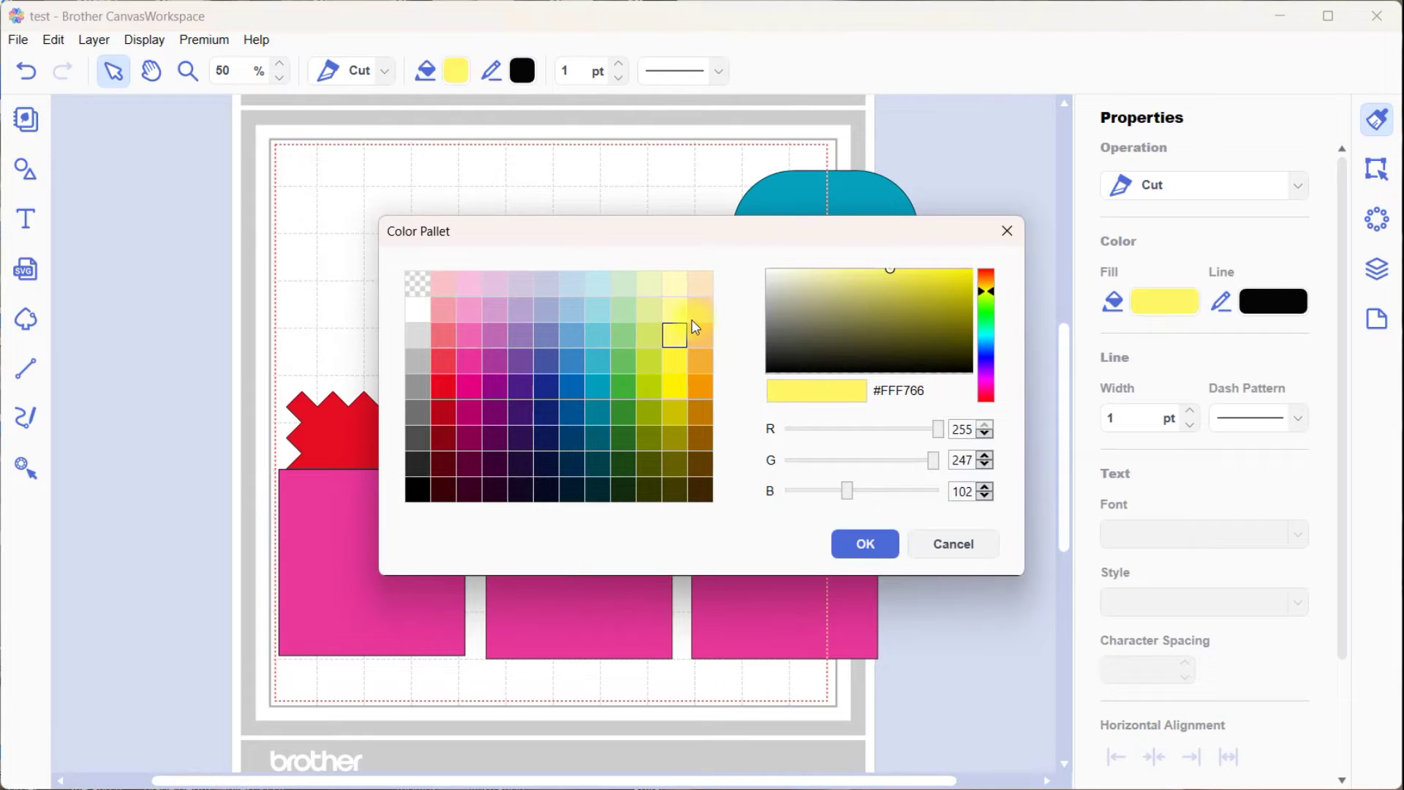
pyautogui.click(412, 282)
pyautogui.click(866, 544)
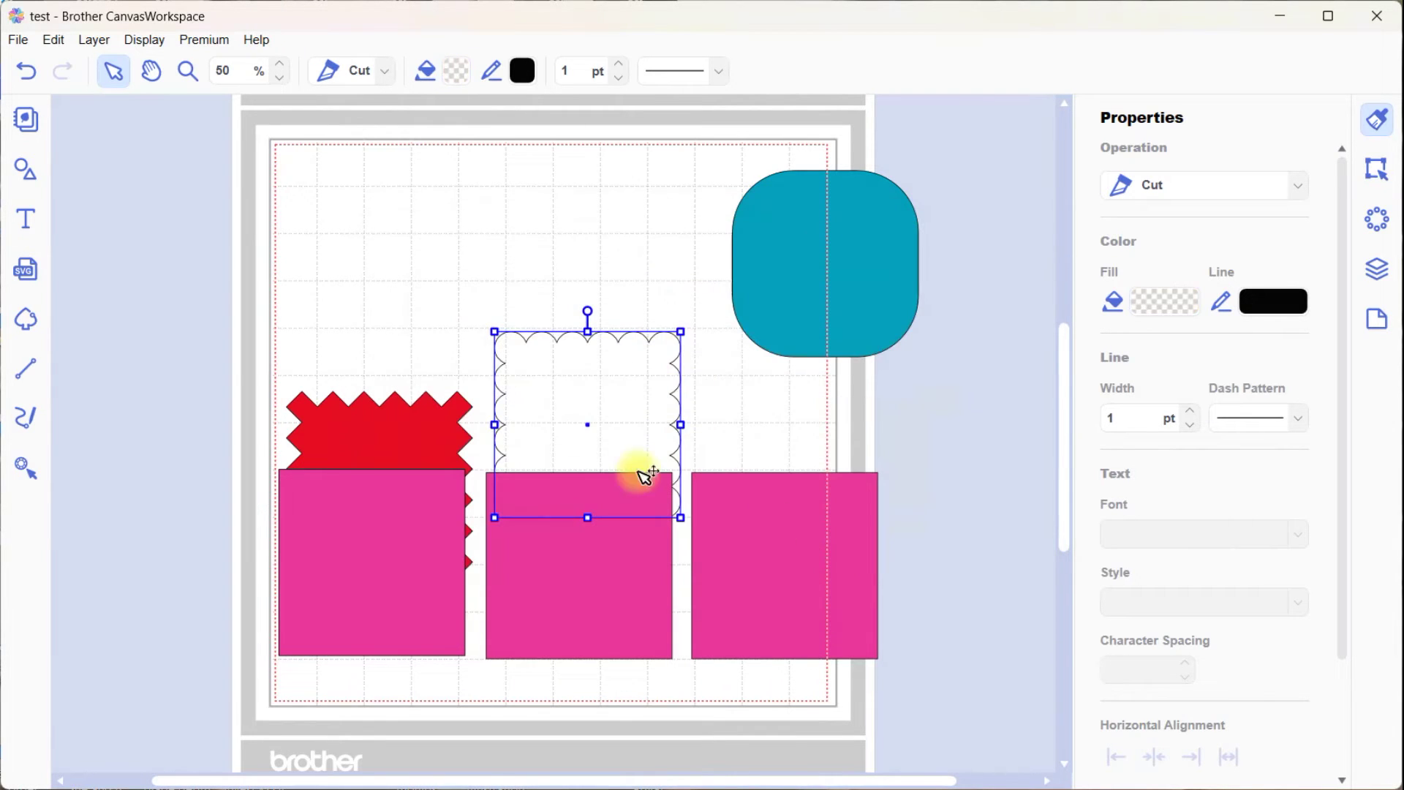
pyautogui.moveTo(571, 417); pyautogui.dragTo(459, 504)
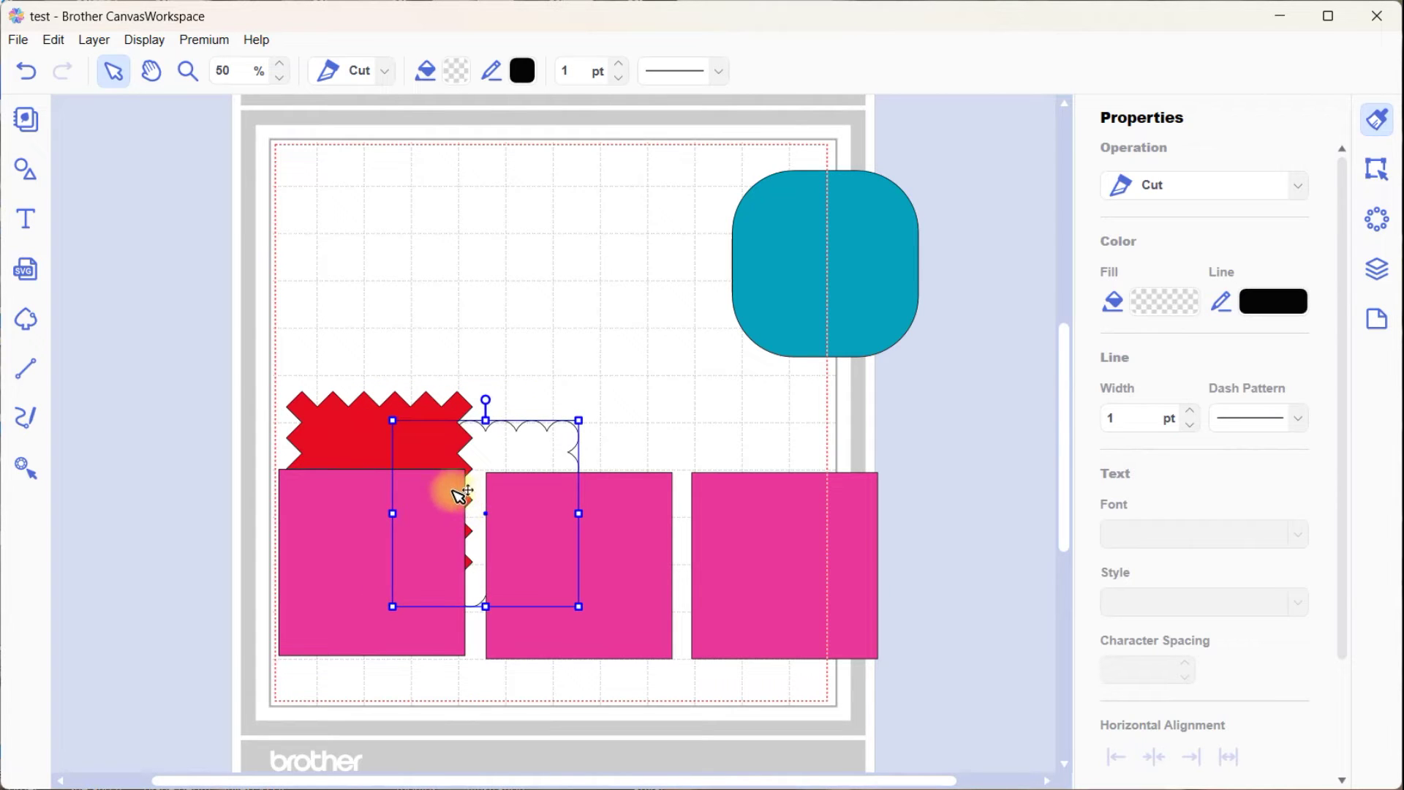
pyautogui.moveTo(517, 458); pyautogui.dragTo(549, 423)
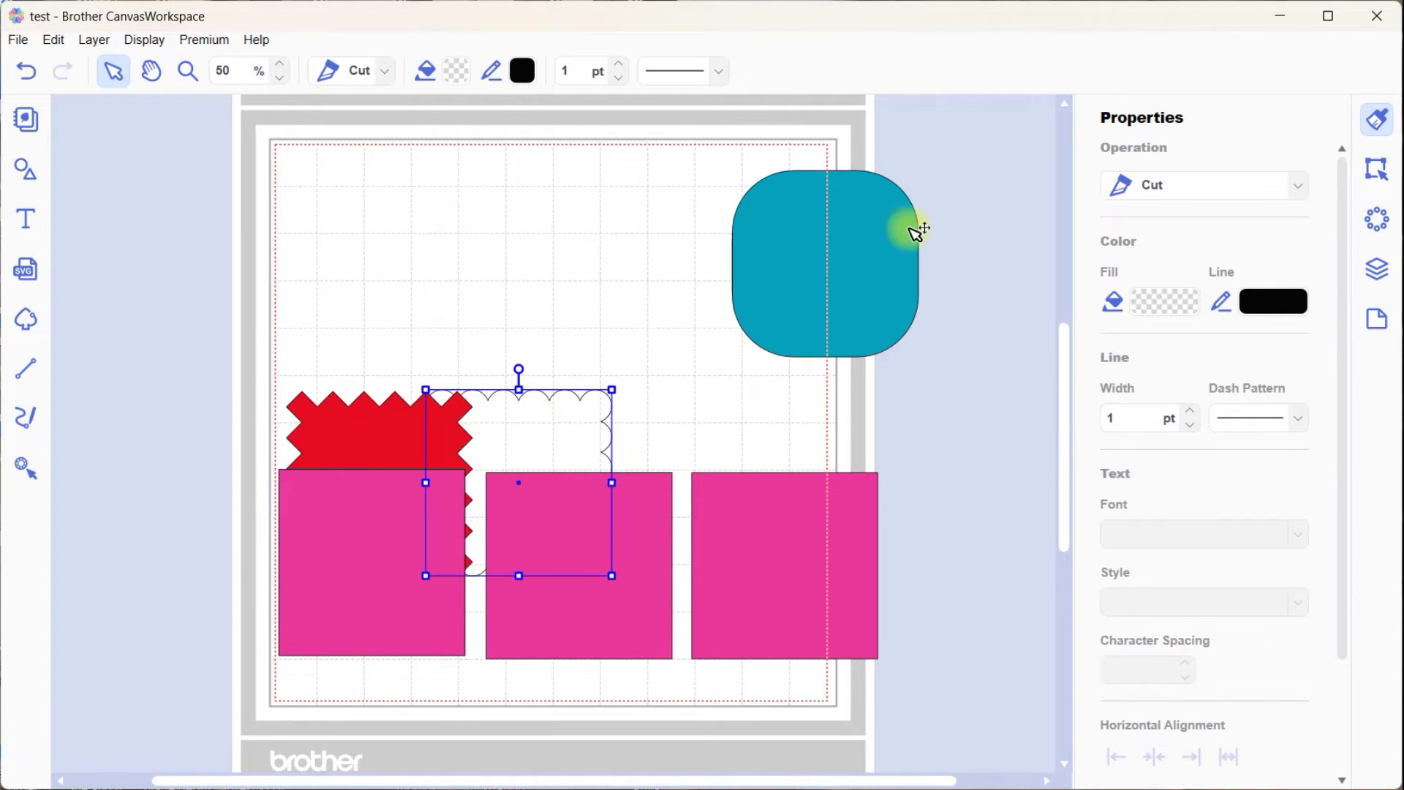
# - Place the teal rounded square at the mat's top left and shift the pink group down-right
pyautogui.moveTo(903, 235); pyautogui.dragTo(733, 244)
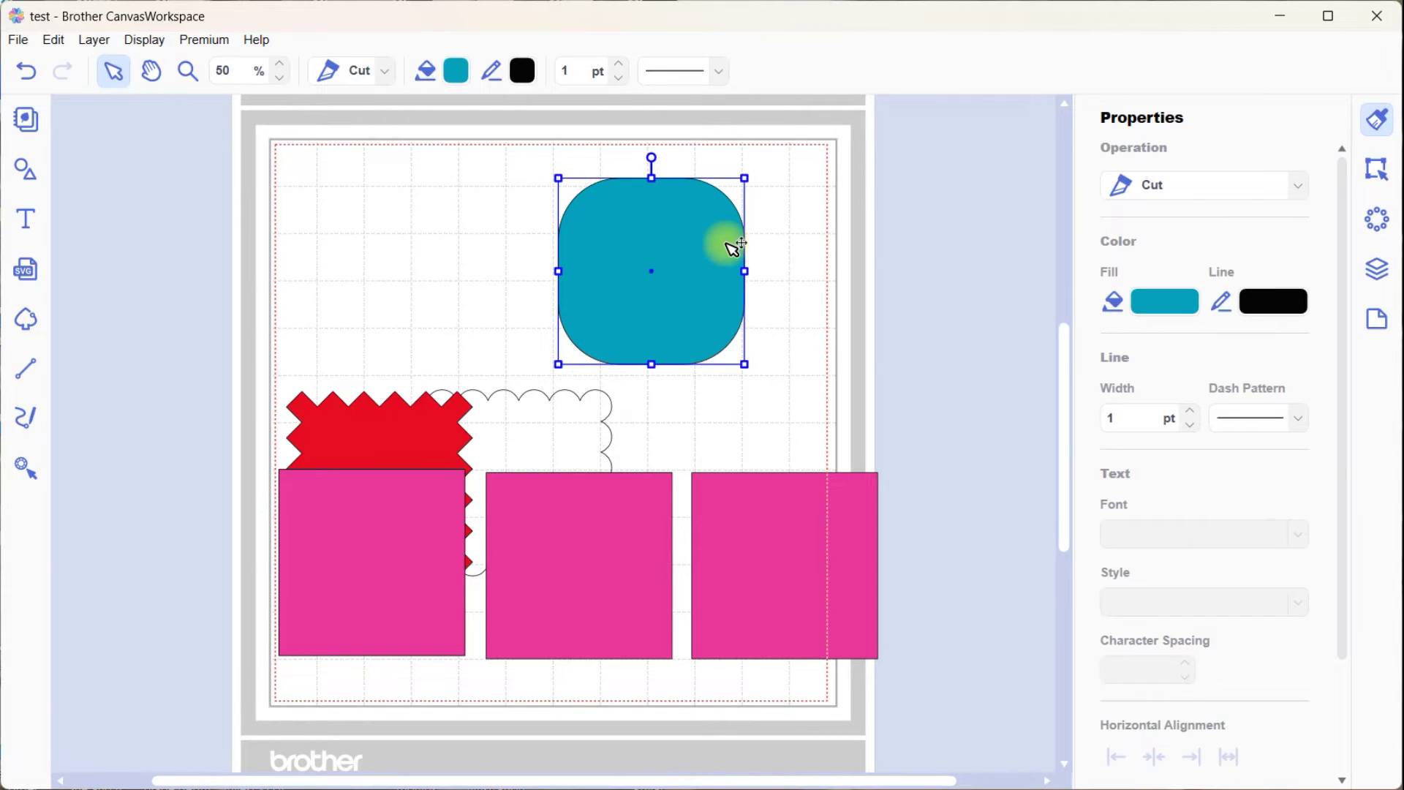
pyautogui.moveTo(734, 247); pyautogui.dragTo(465, 231)
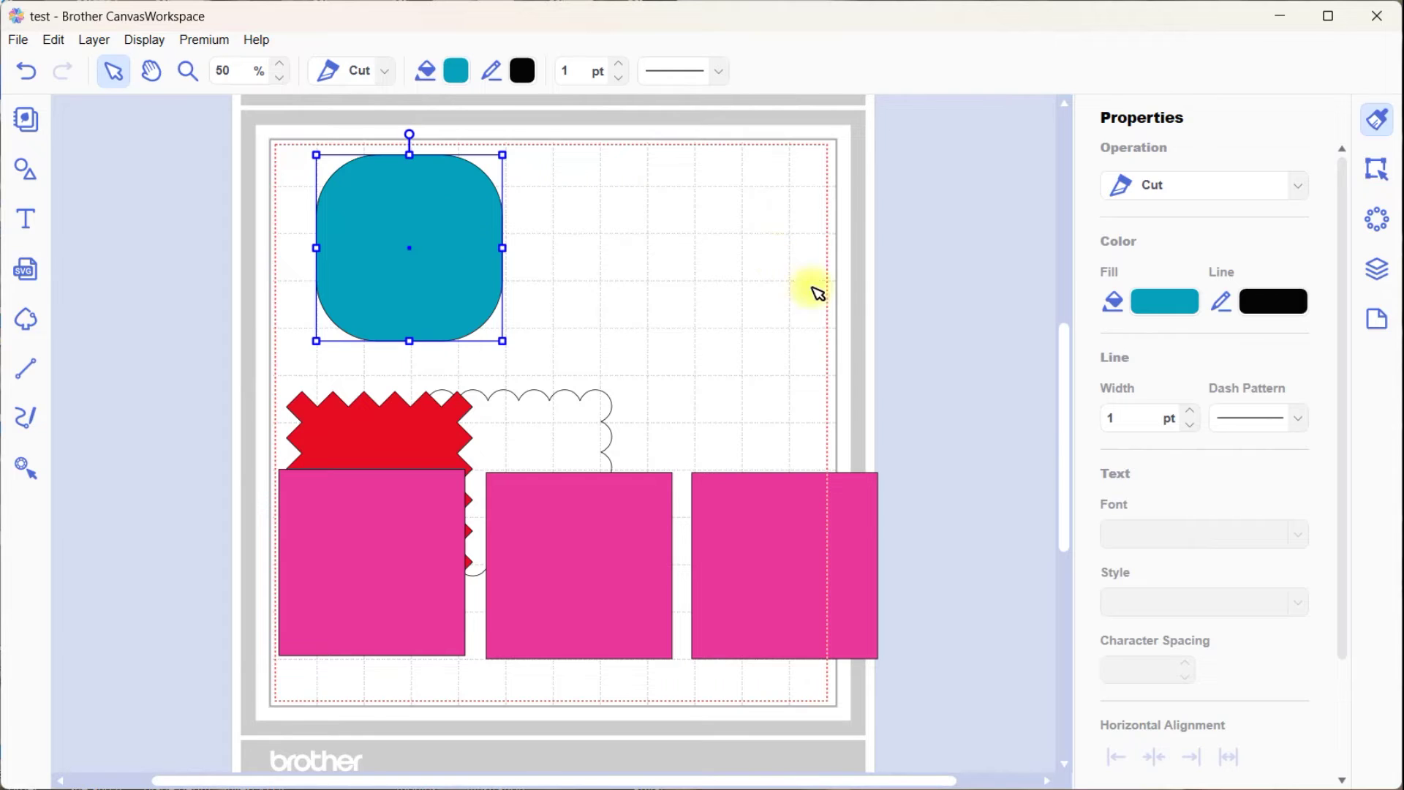
pyautogui.click(580, 210)
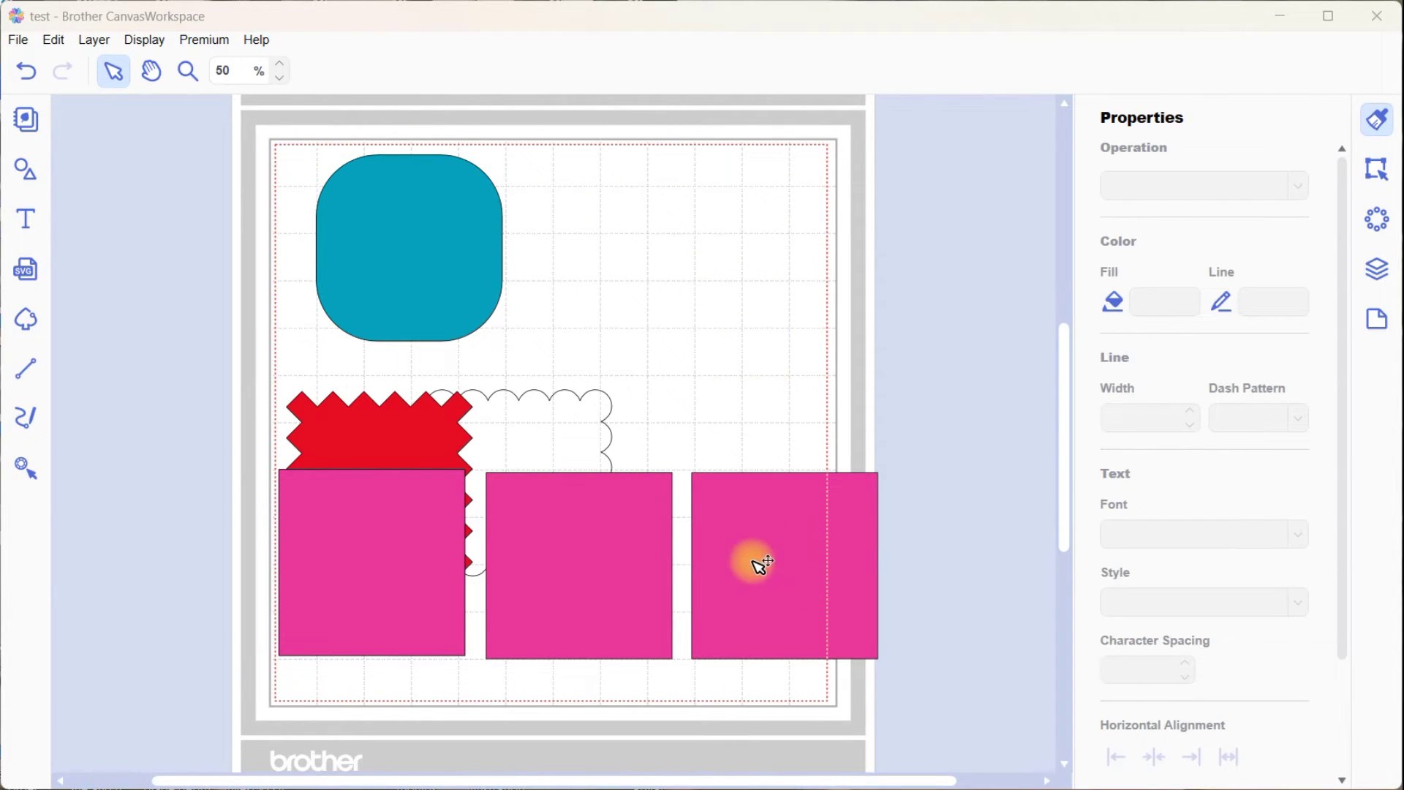
pyautogui.moveTo(749, 566); pyautogui.dragTo(816, 593)
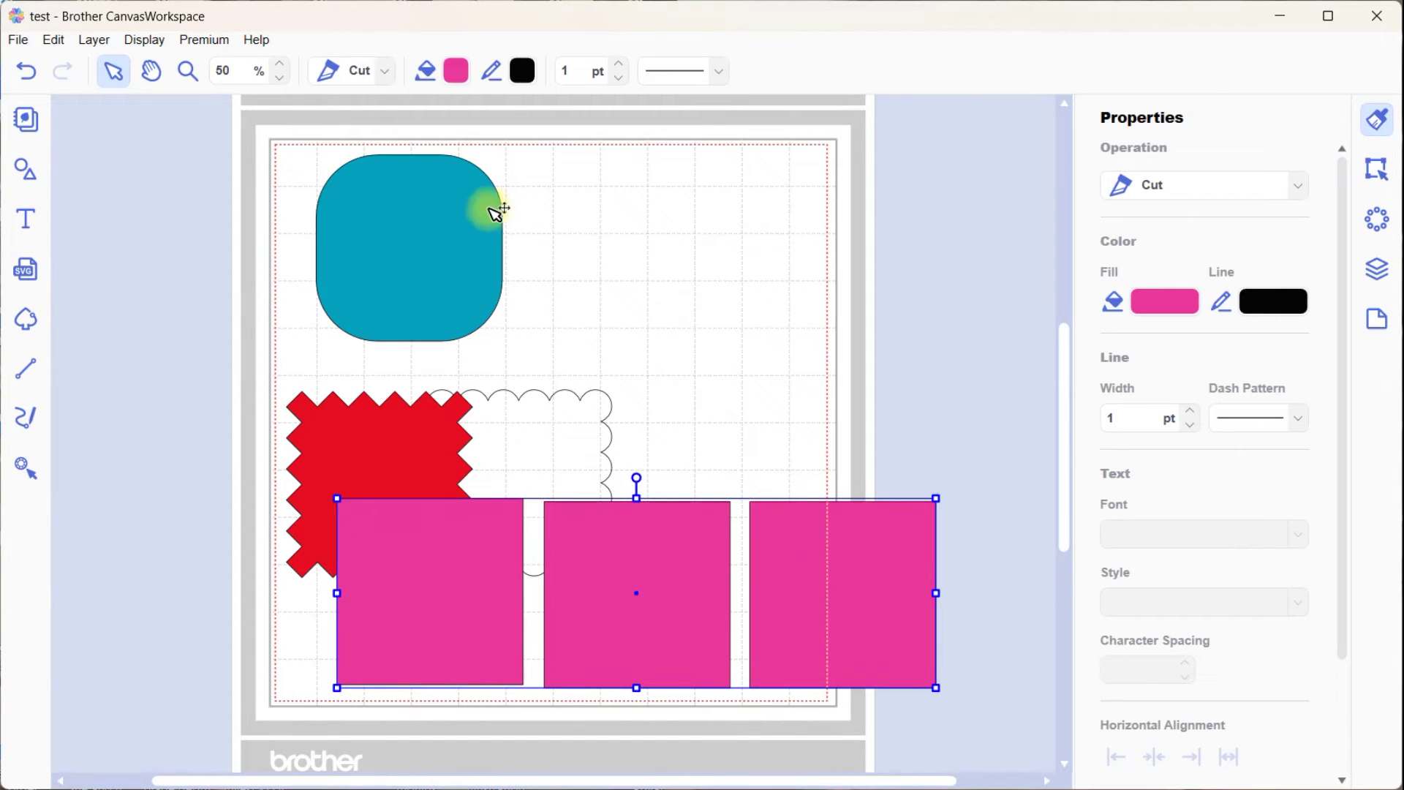
# - Save the rearranged four-shape layout again to the test project
pyautogui.doubleClick(608, 608)
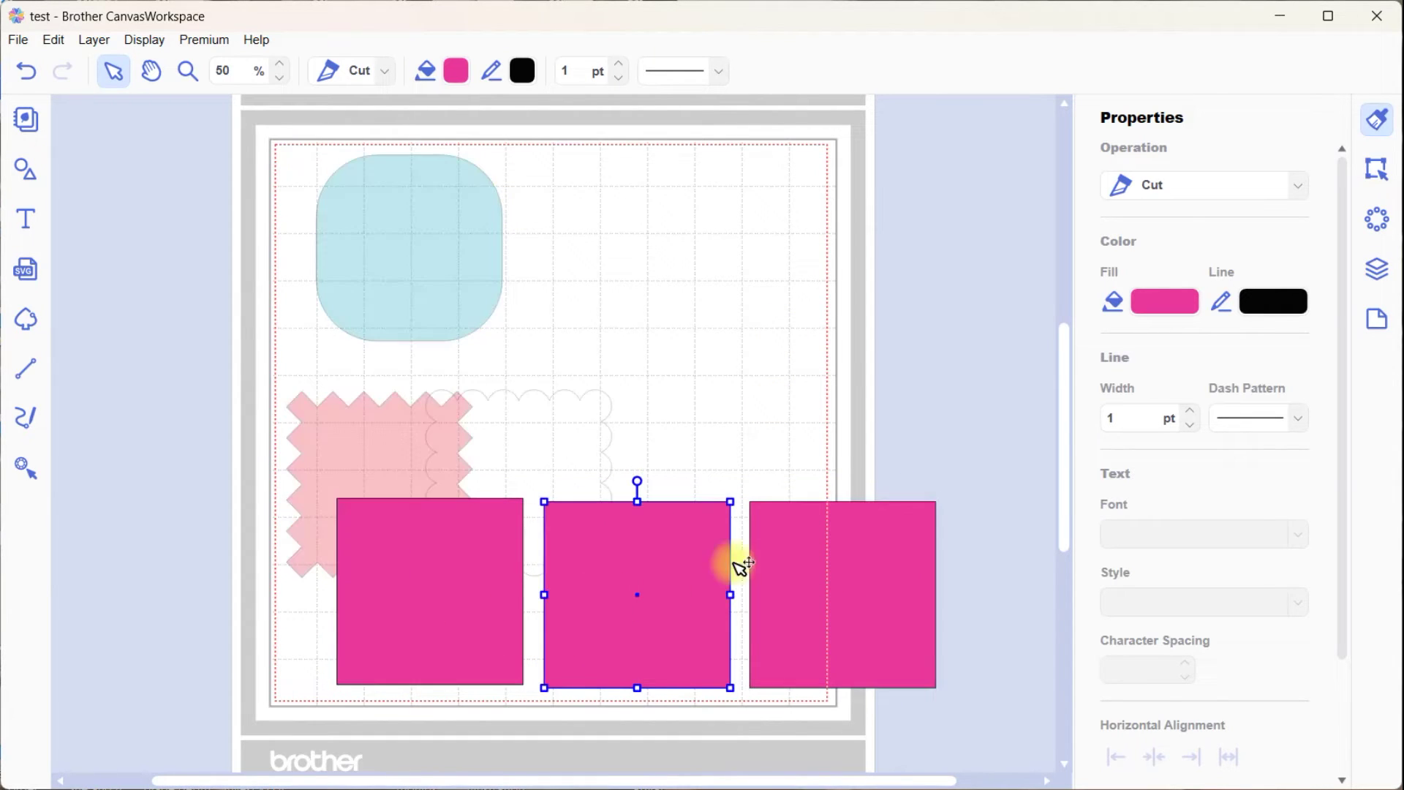
pyautogui.click(667, 397)
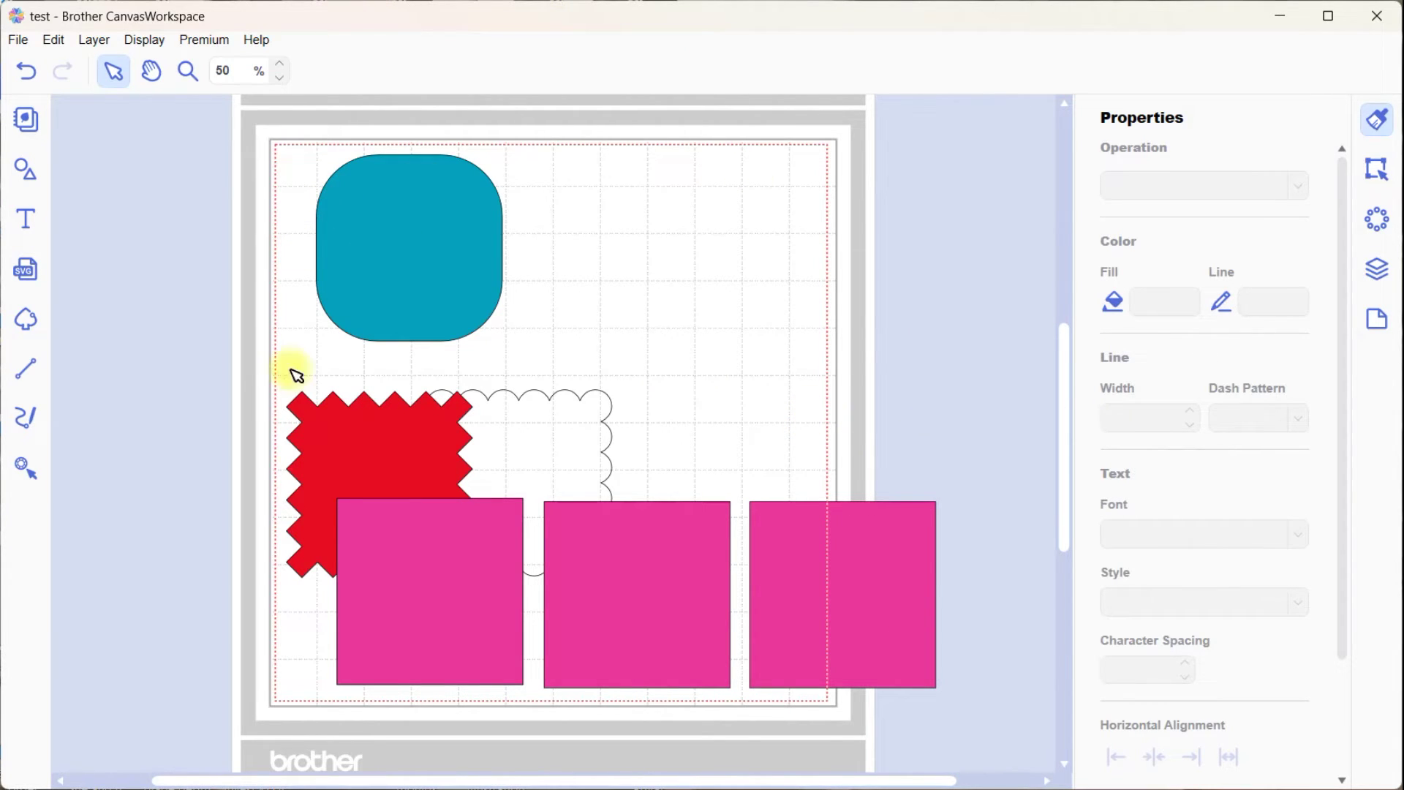
pyautogui.click(18, 41)
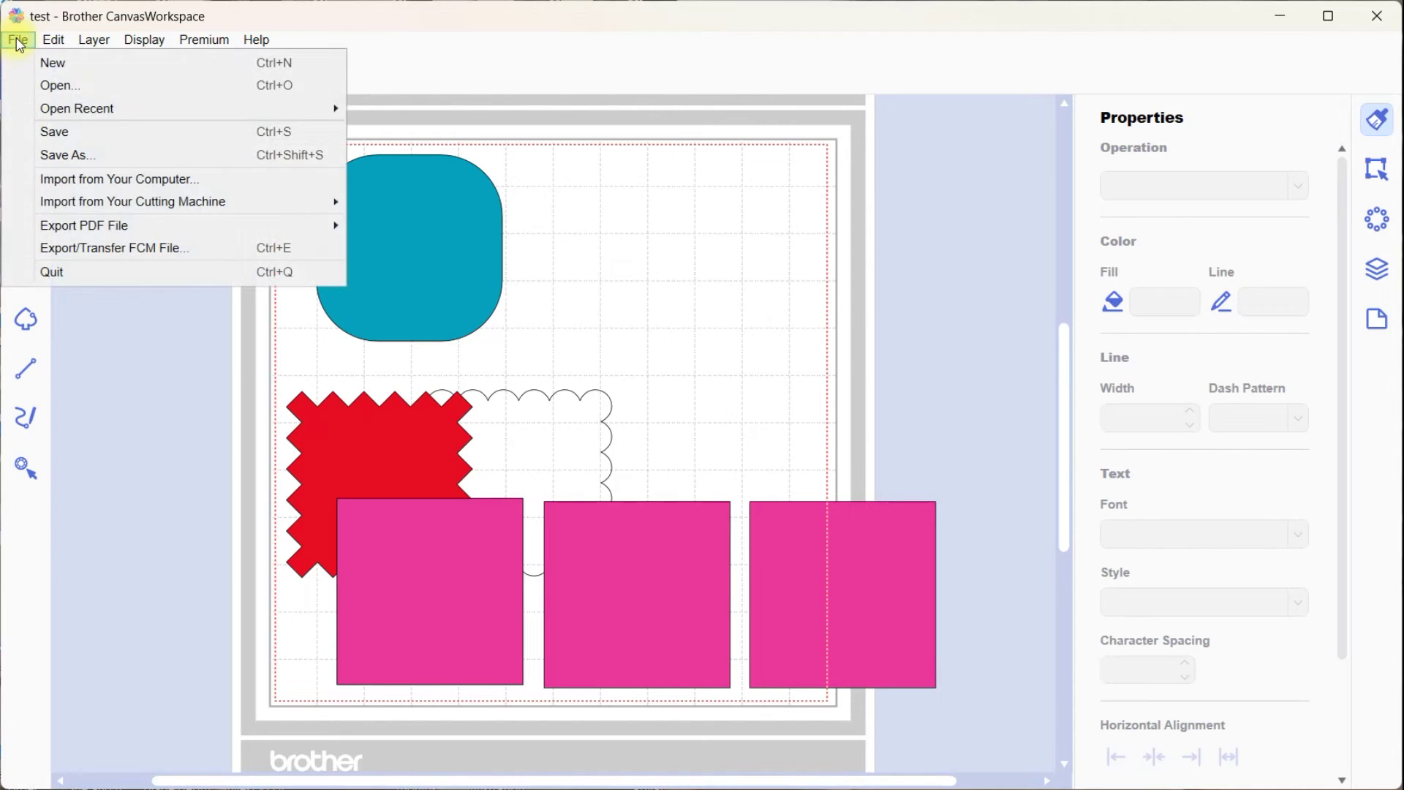
pyautogui.click(56, 133)
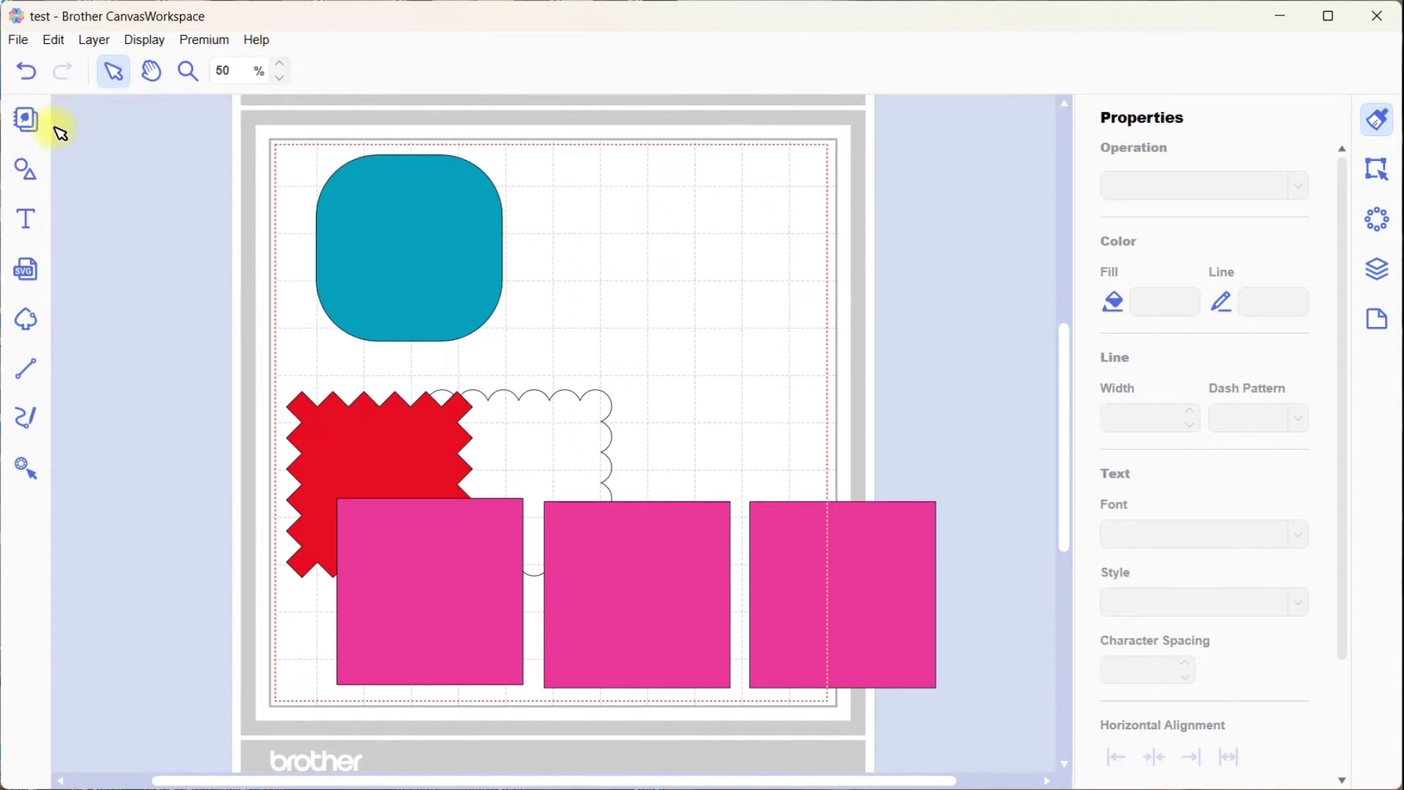
pyautogui.click(20, 41)
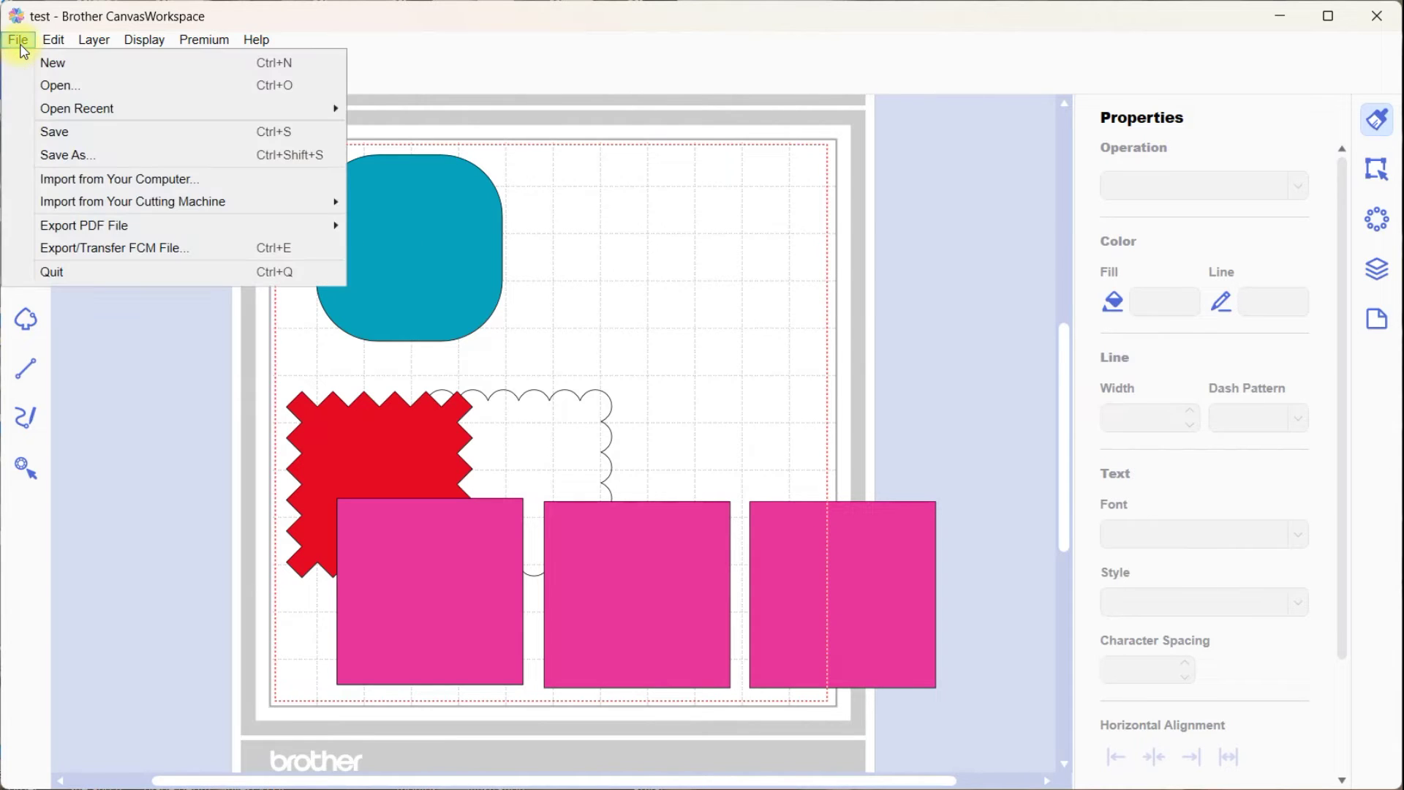
# - Attempt the FCM export, dismiss the objects-outside-the-line error, and bring the pink squares inside the board
pyautogui.click(121, 250)
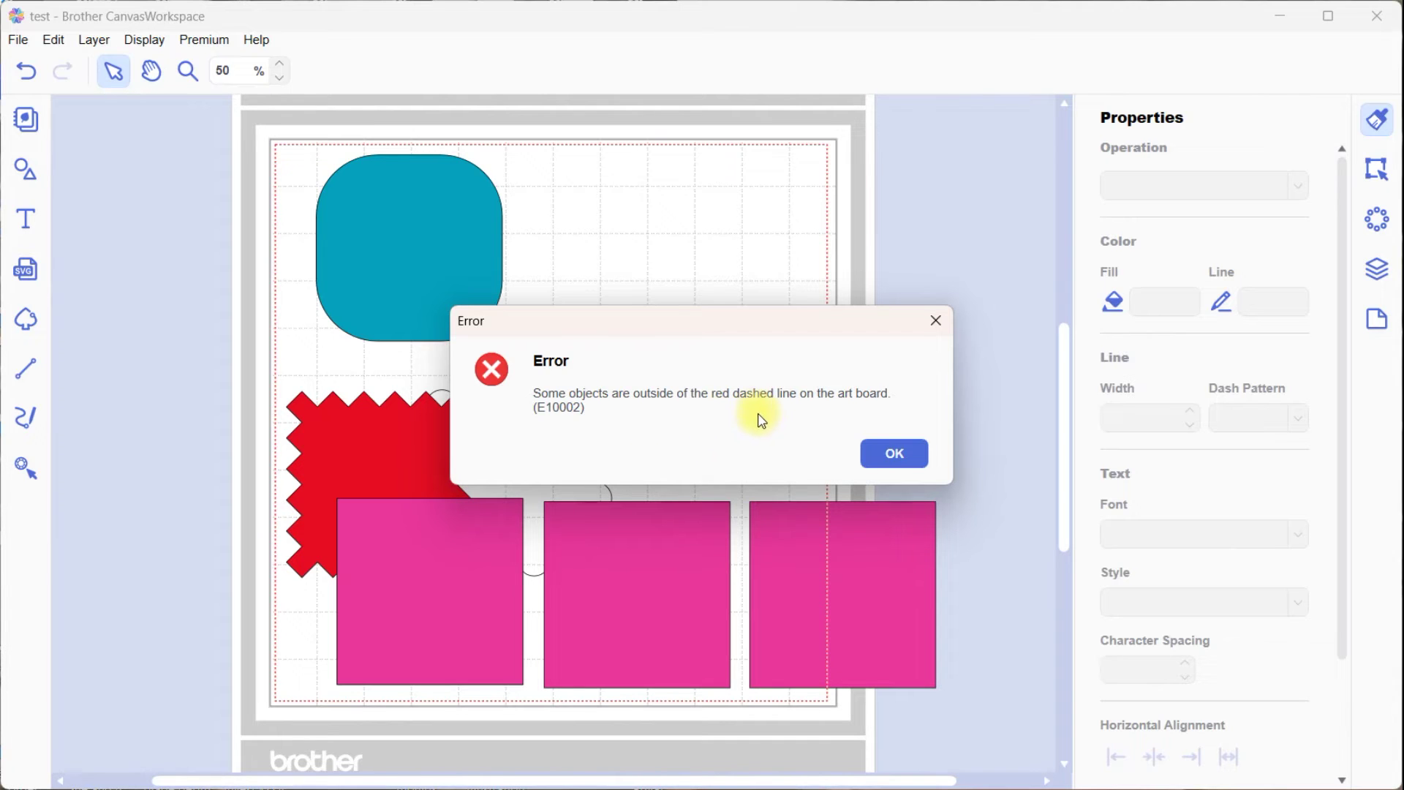
pyautogui.click(896, 453)
pyautogui.moveTo(889, 563); pyautogui.dragTo(799, 477)
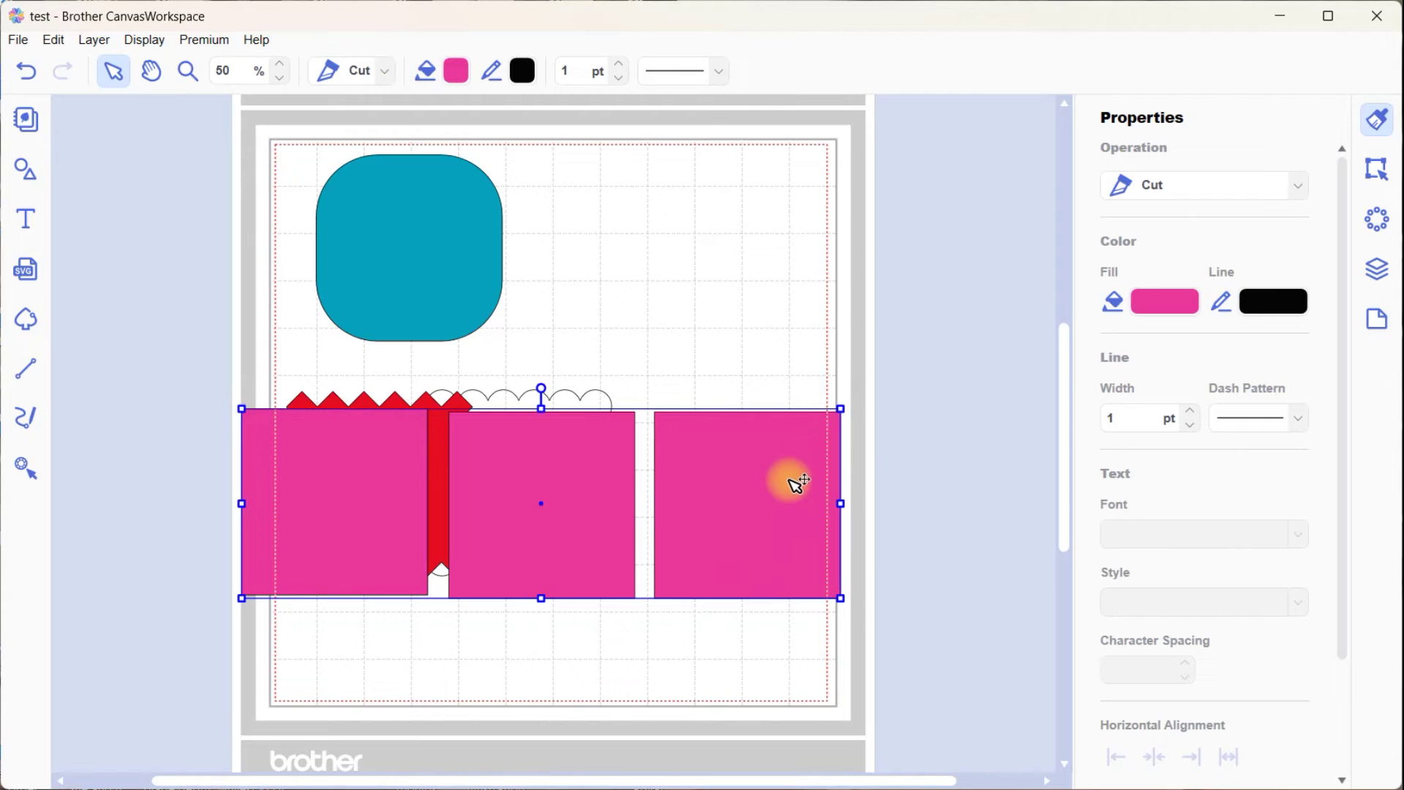
pyautogui.doubleClick(795, 481)
pyautogui.moveTo(793, 479); pyautogui.dragTo(768, 467)
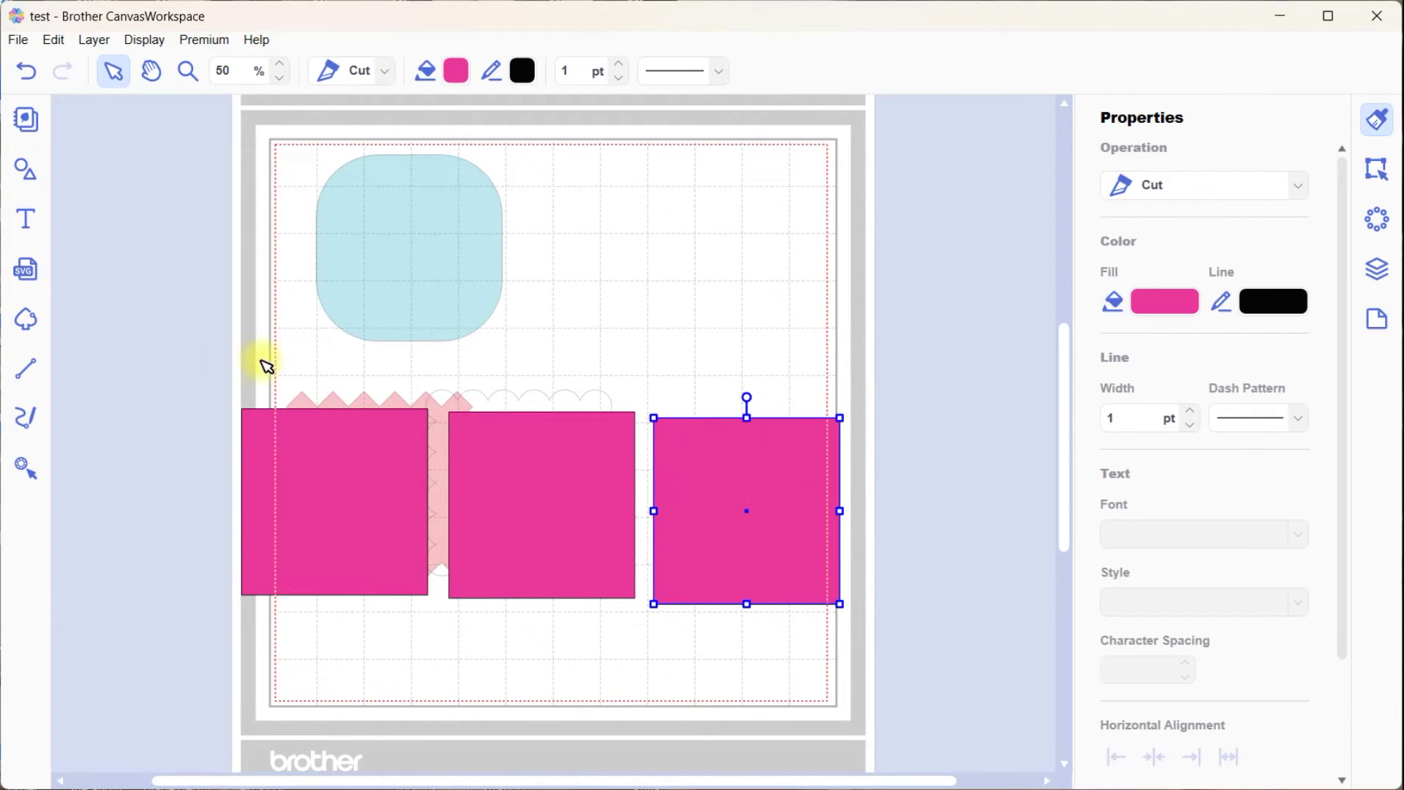
pyautogui.click(205, 369)
pyautogui.click(316, 510)
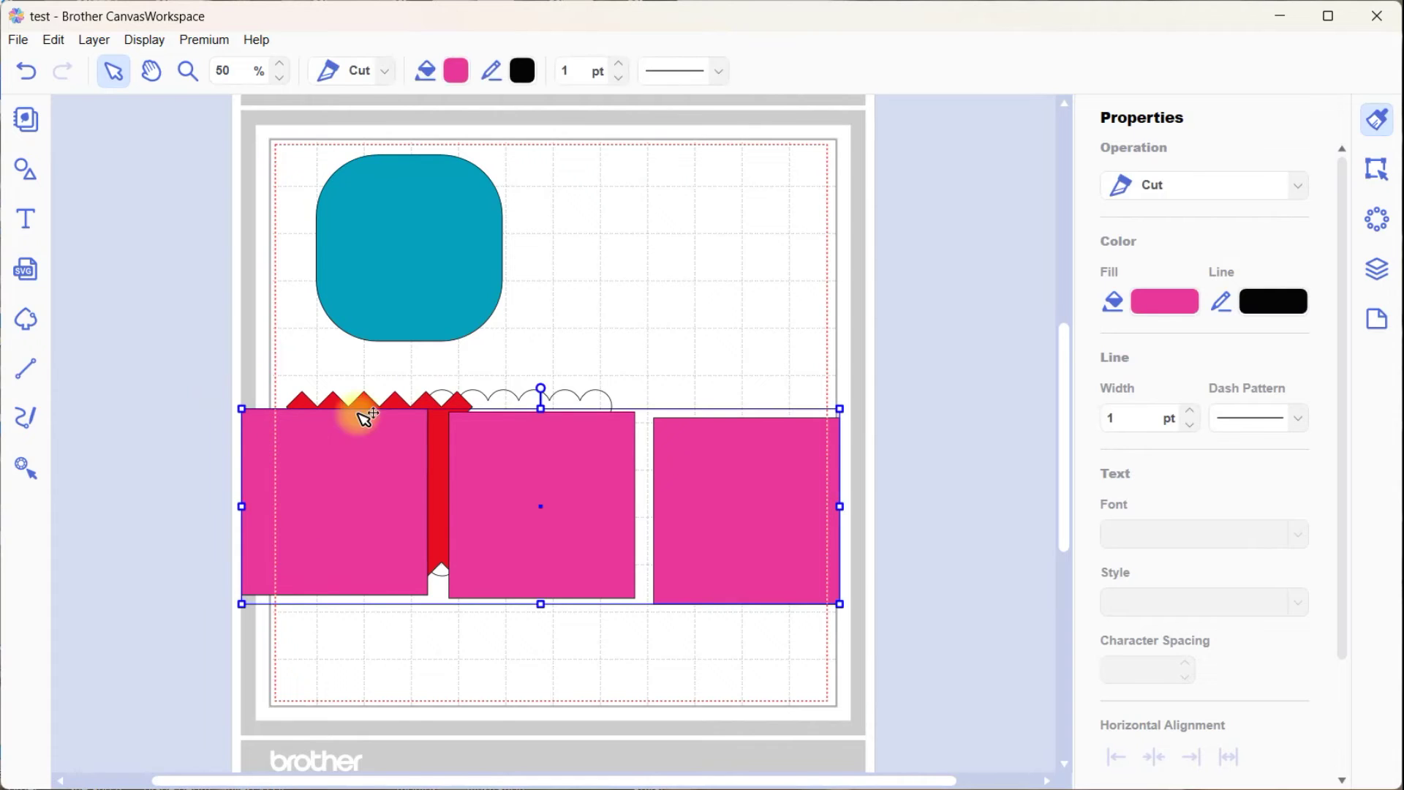
# - Rotate the pink group to nearly horizontal, shrink it, and move it up over the teal shape
pyautogui.moveTo(539, 388); pyautogui.dragTo(635, 436)
pyautogui.moveTo(568, 511); pyautogui.dragTo(503, 477)
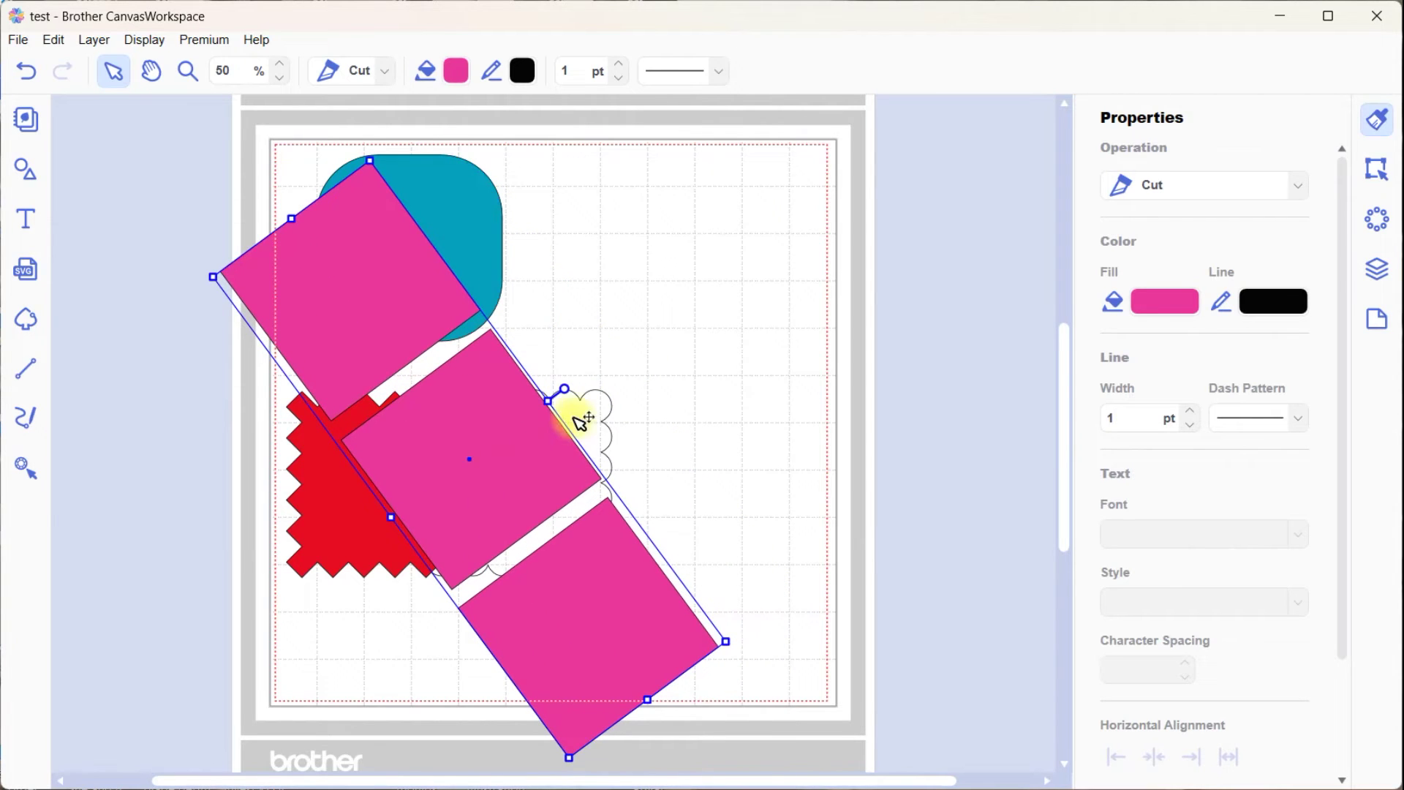
pyautogui.moveTo(567, 390); pyautogui.dragTo(472, 299)
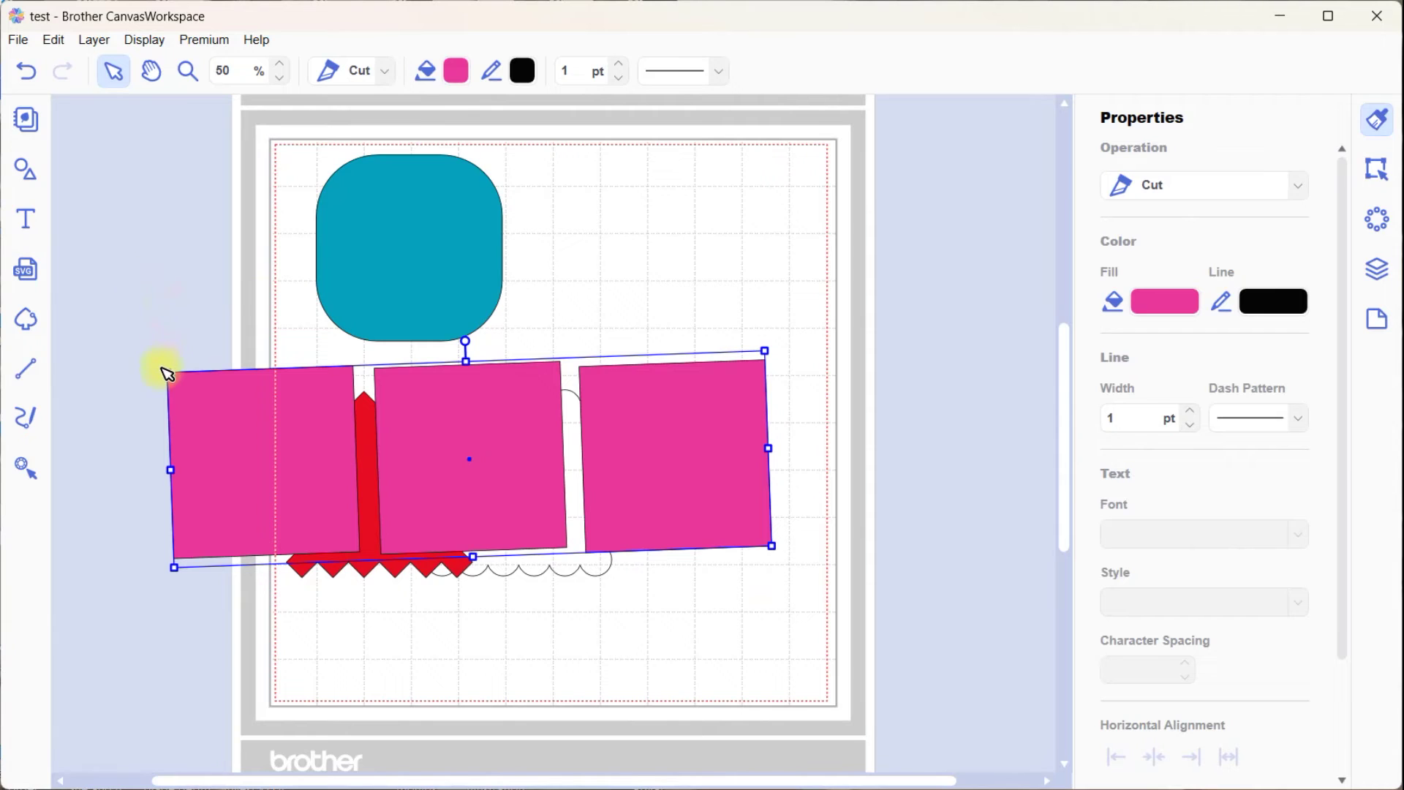
pyautogui.moveTo(168, 374); pyautogui.dragTo(343, 422)
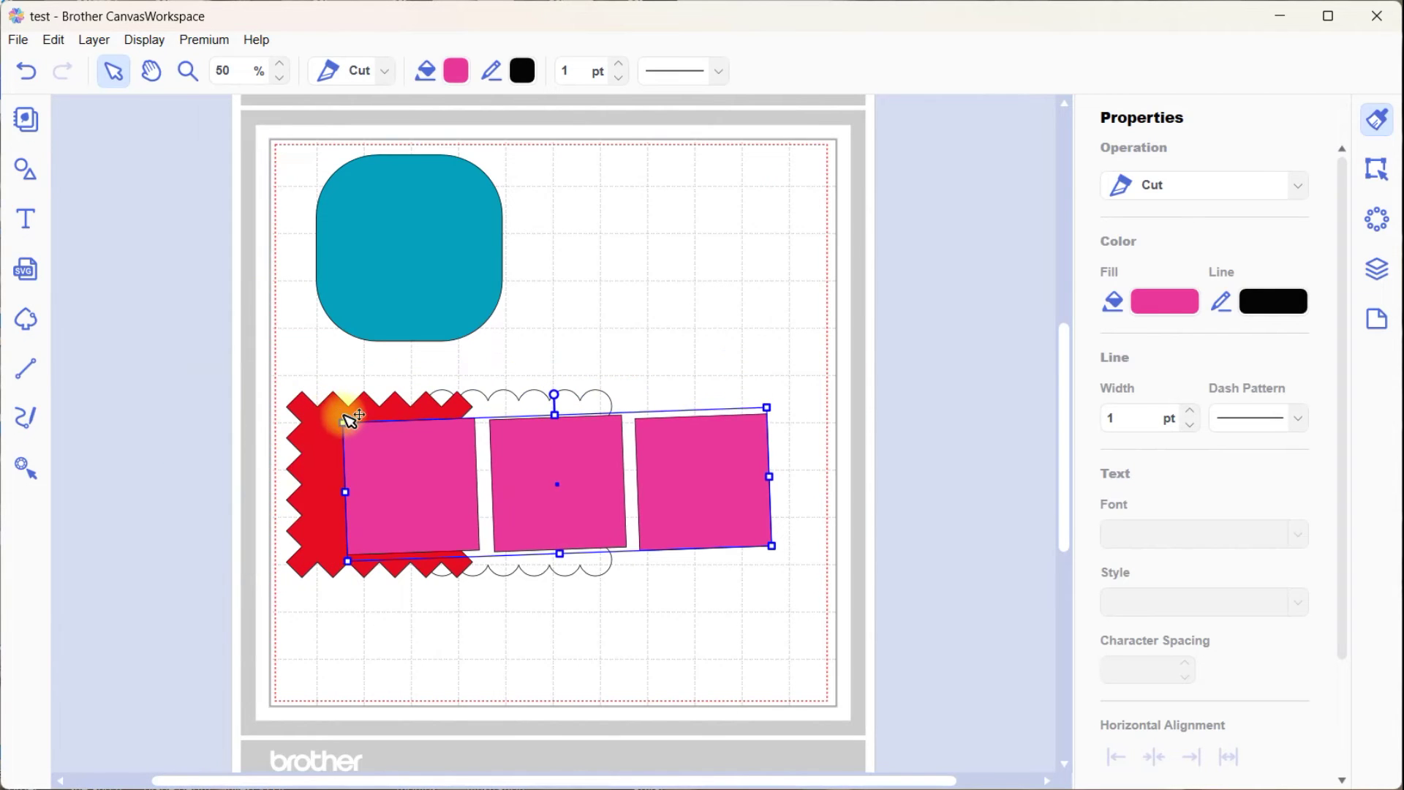
pyautogui.moveTo(553, 474); pyautogui.dragTo(598, 263)
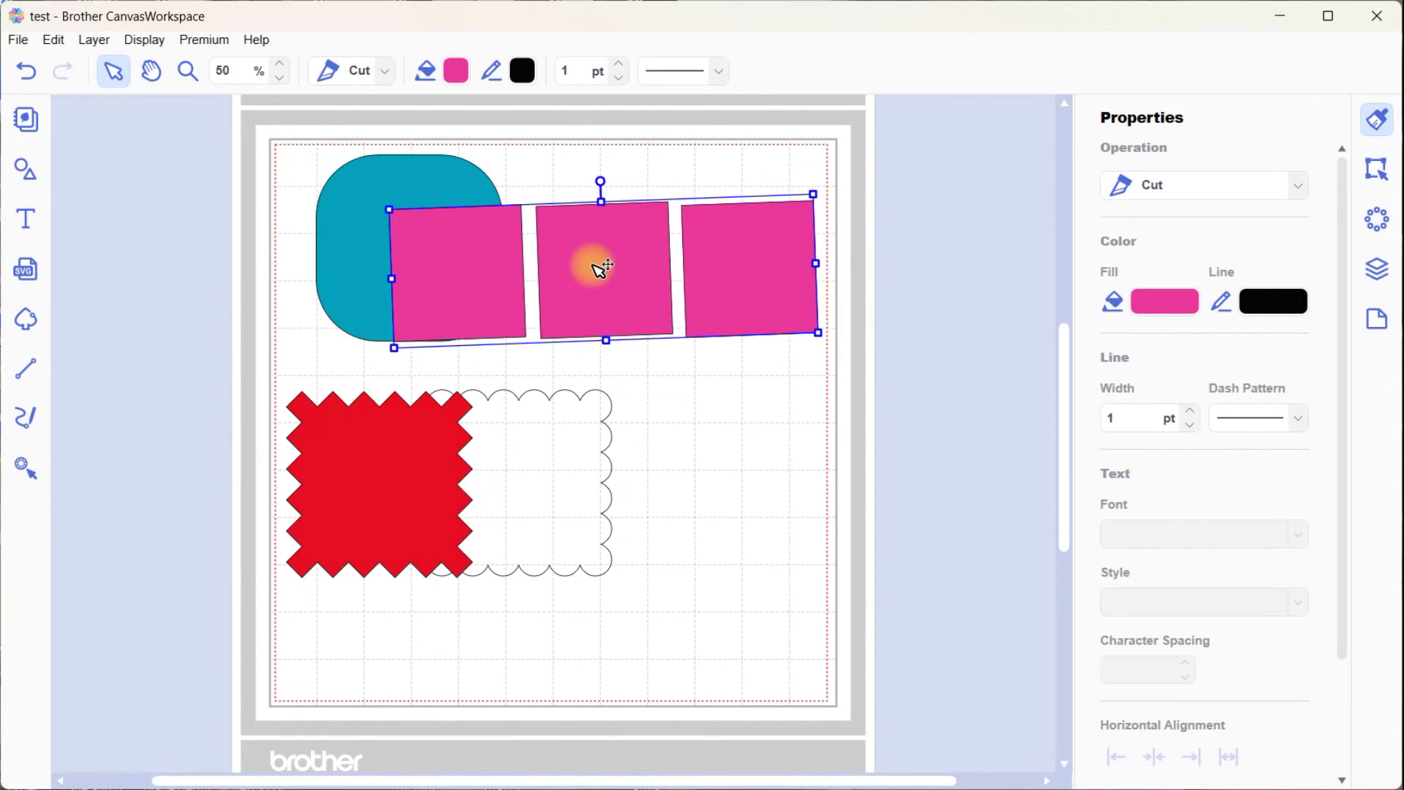
# - Export the design to the computer as FCM file 'test FCM' in the New Design folder
pyautogui.click(19, 41)
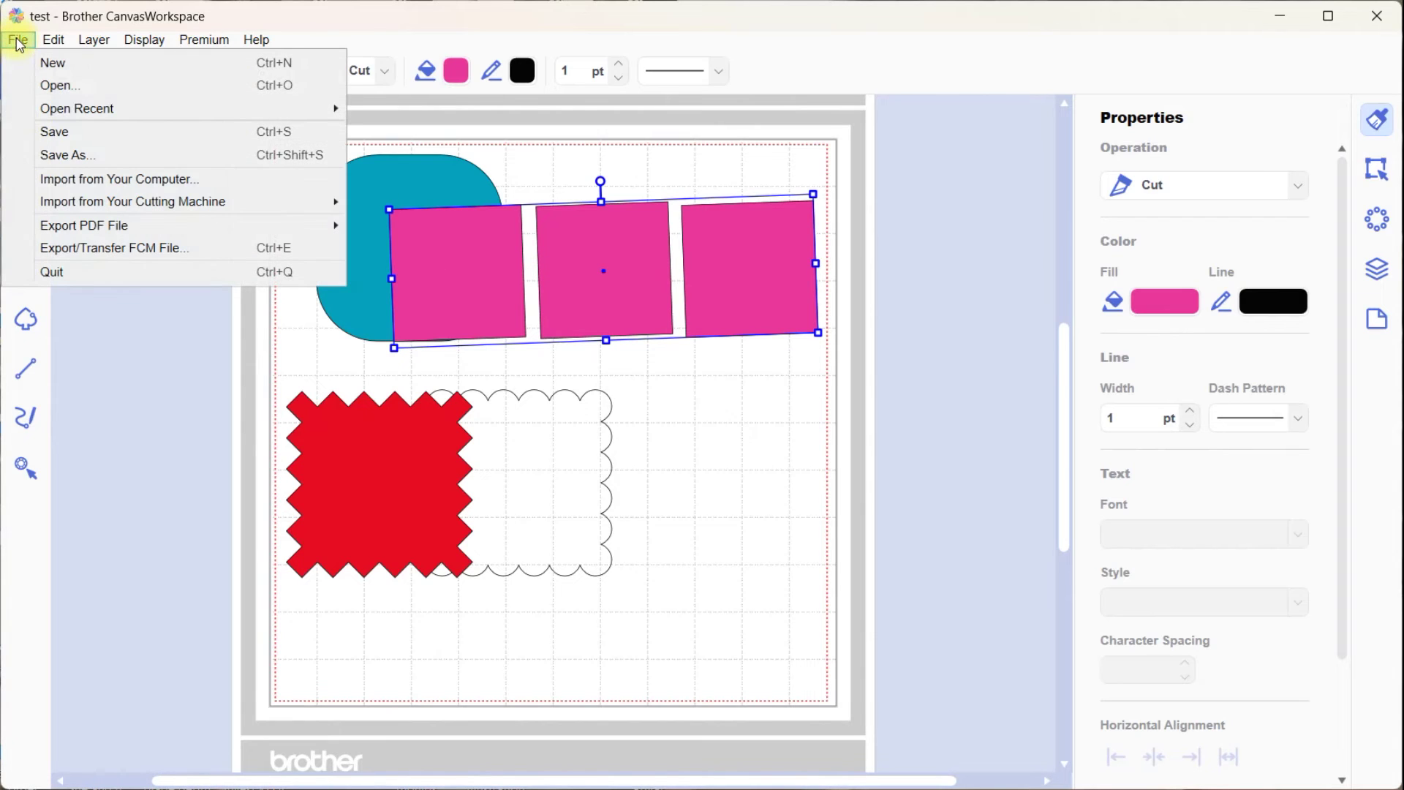
pyautogui.click(63, 252)
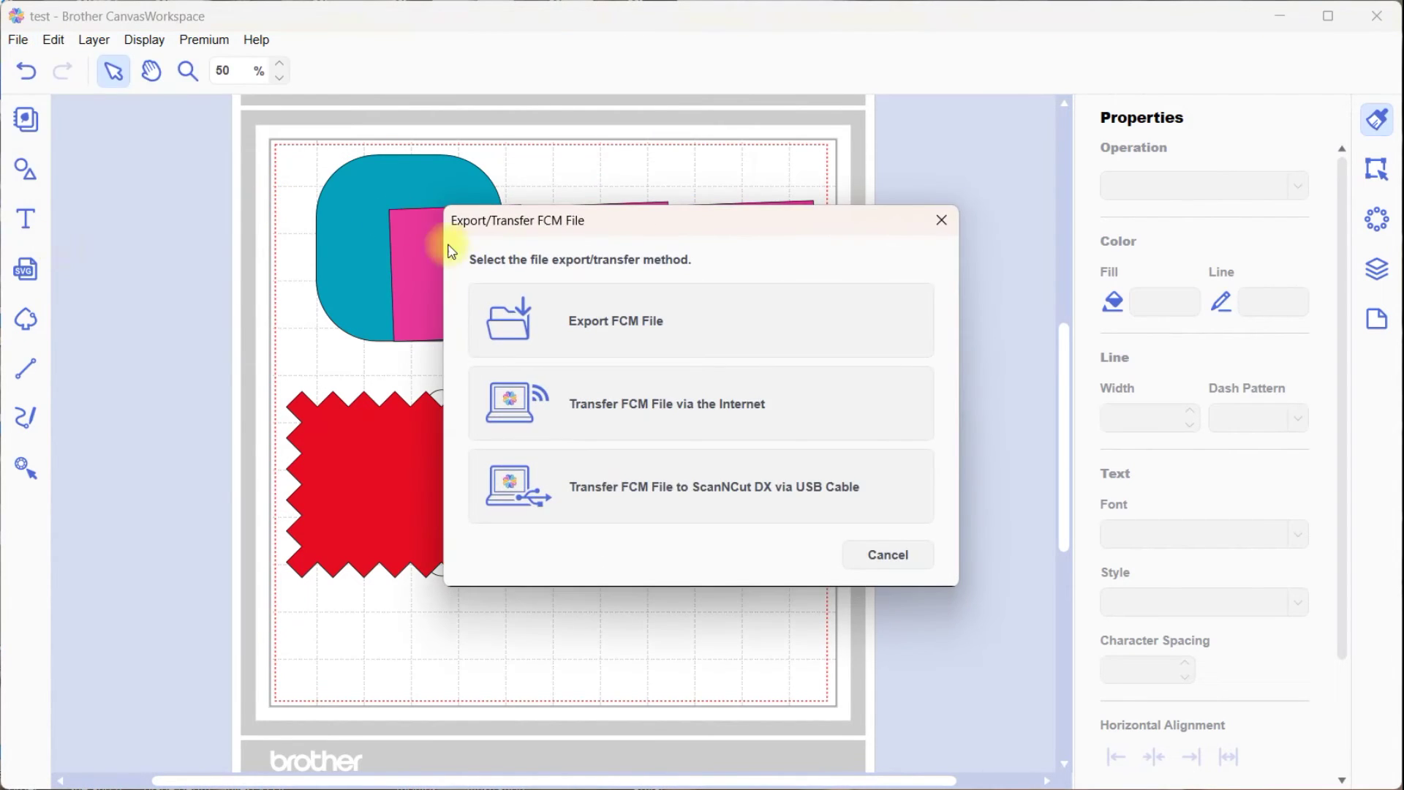
pyautogui.click(611, 322)
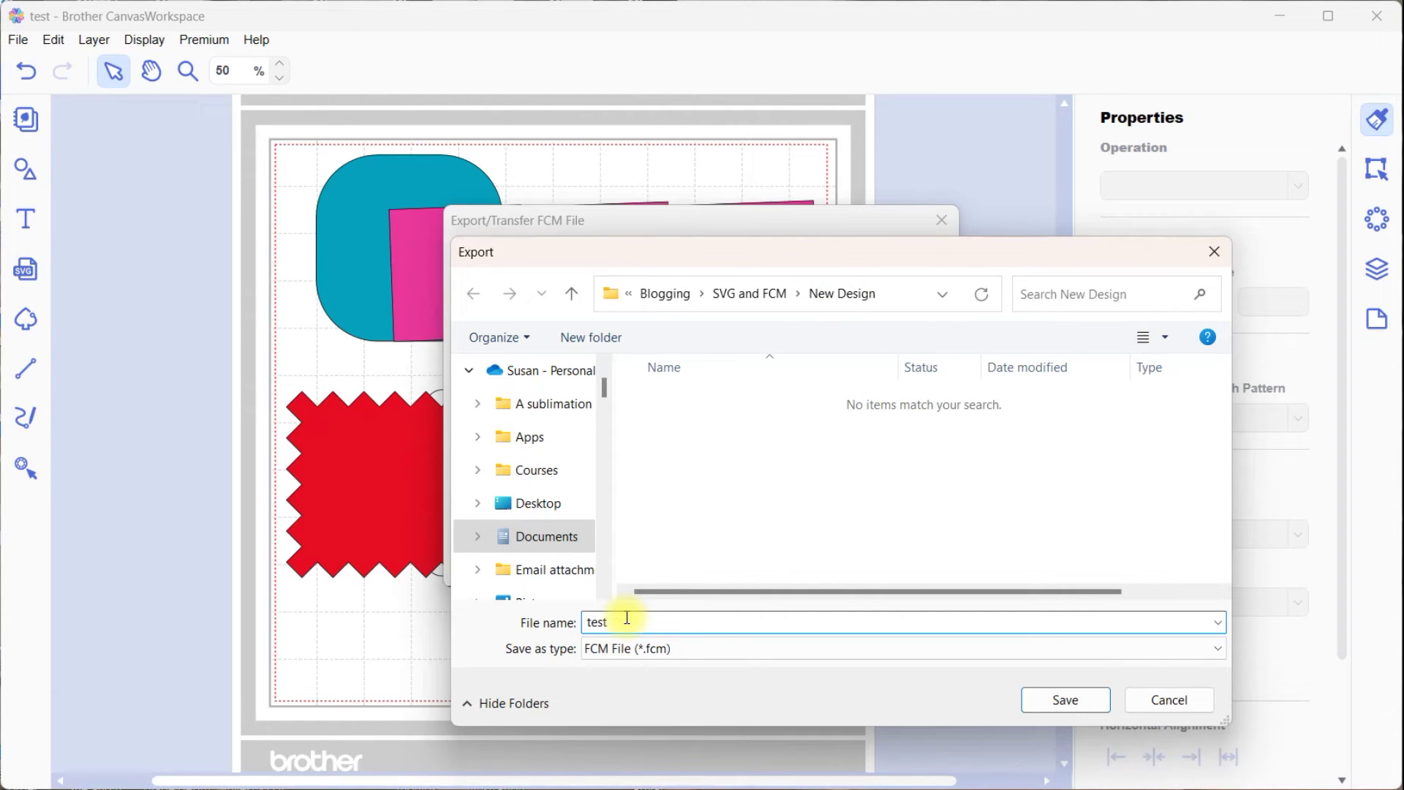
pyautogui.write('.')
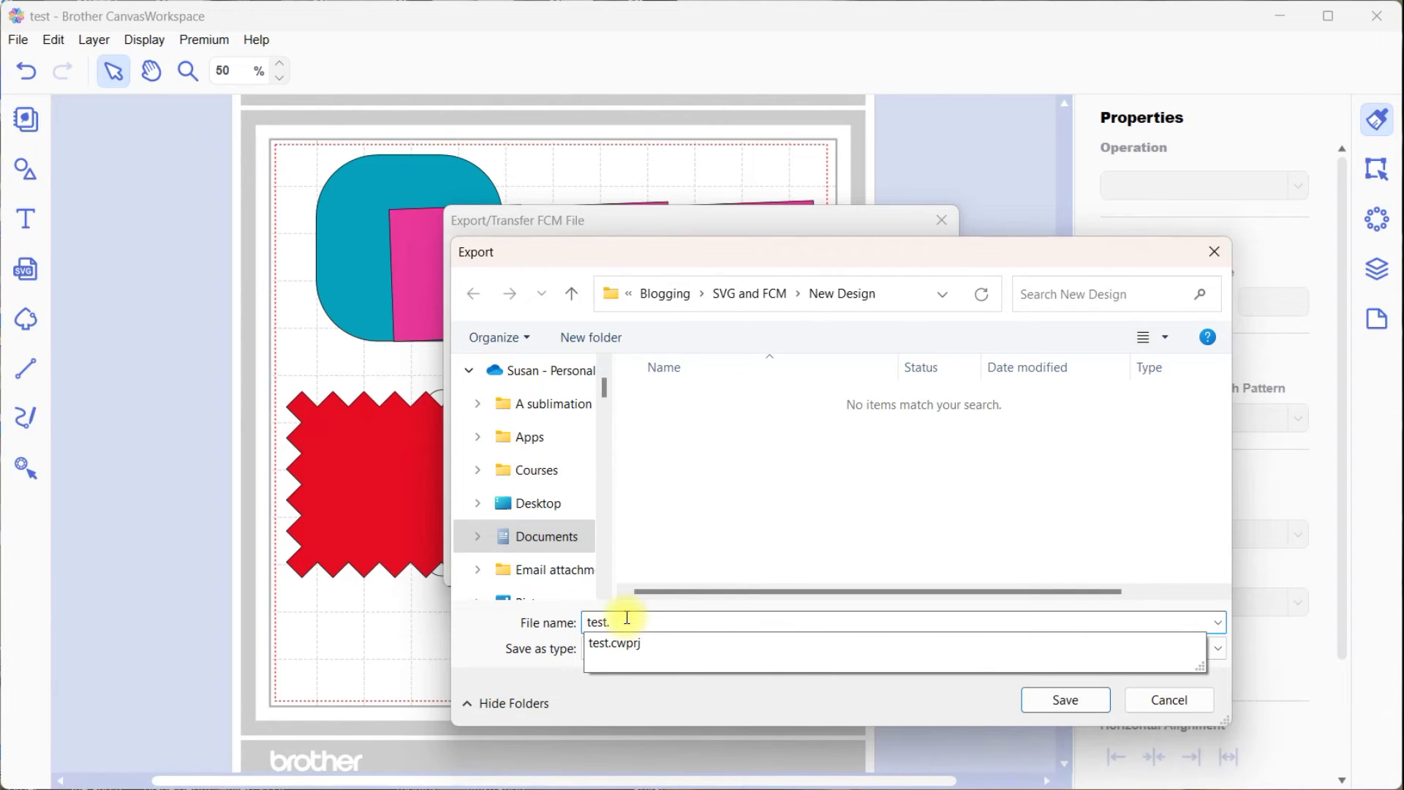
pyautogui.write('F')
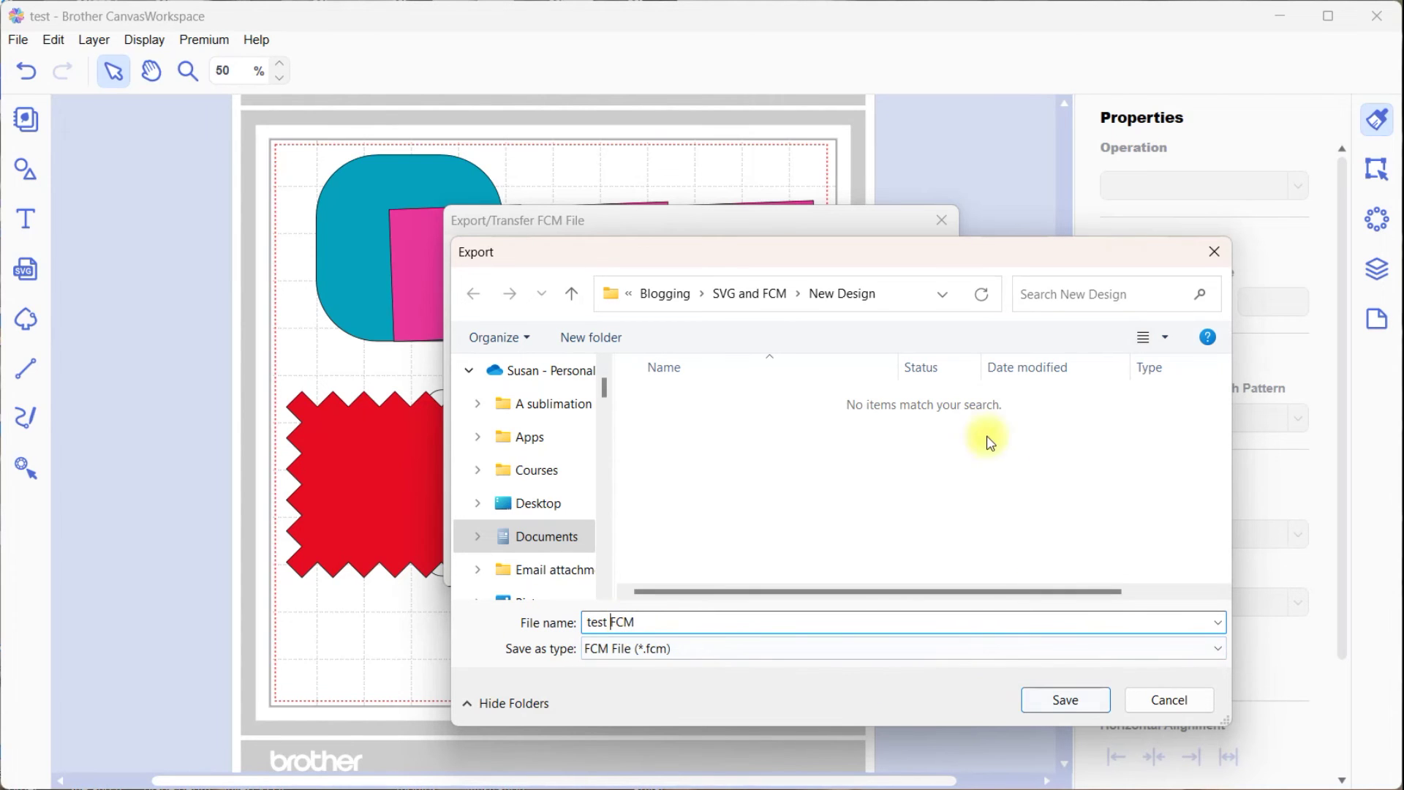
pyautogui.click(1078, 711)
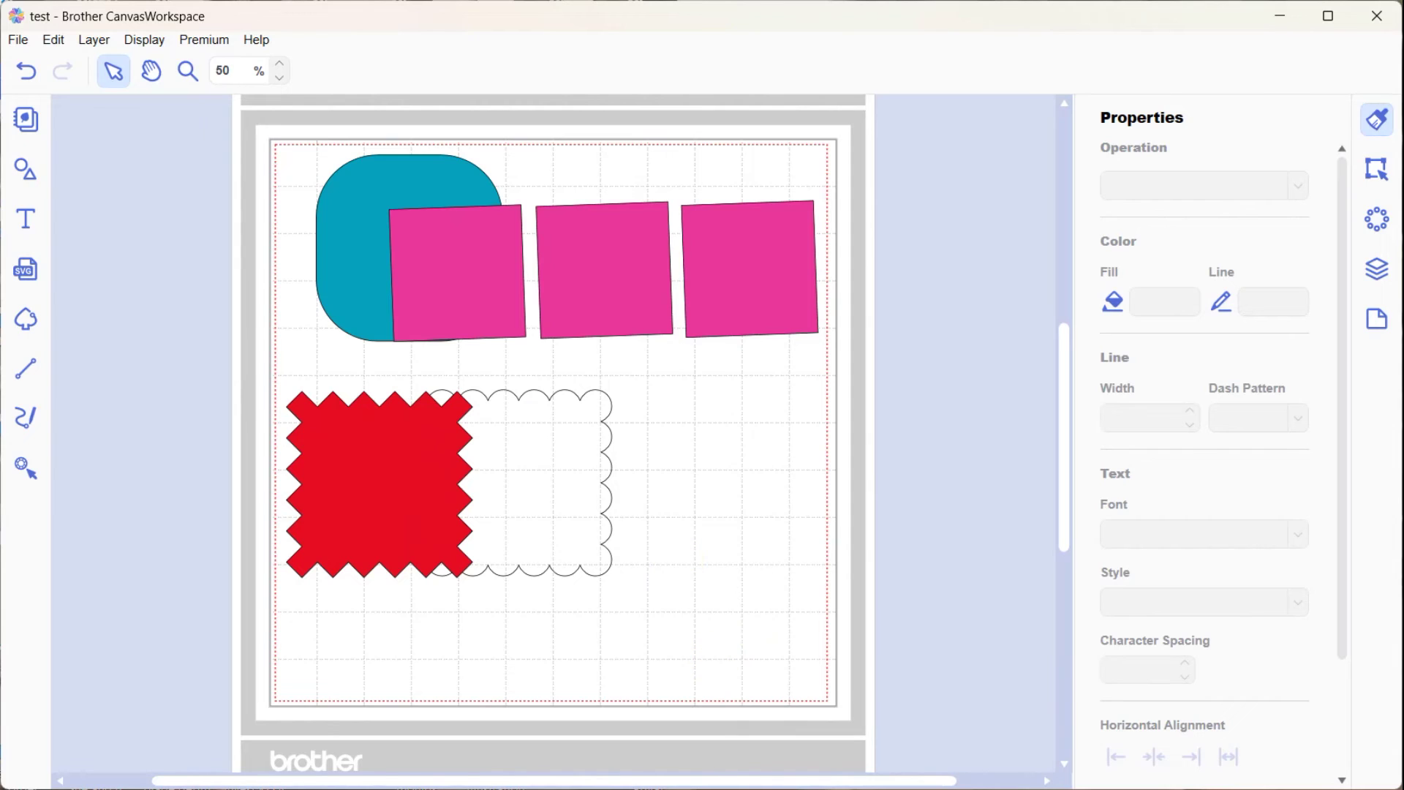
# - Start a new document, choosing Don't Save to discard the unsaved changes
pyautogui.moveTo(572, 788)
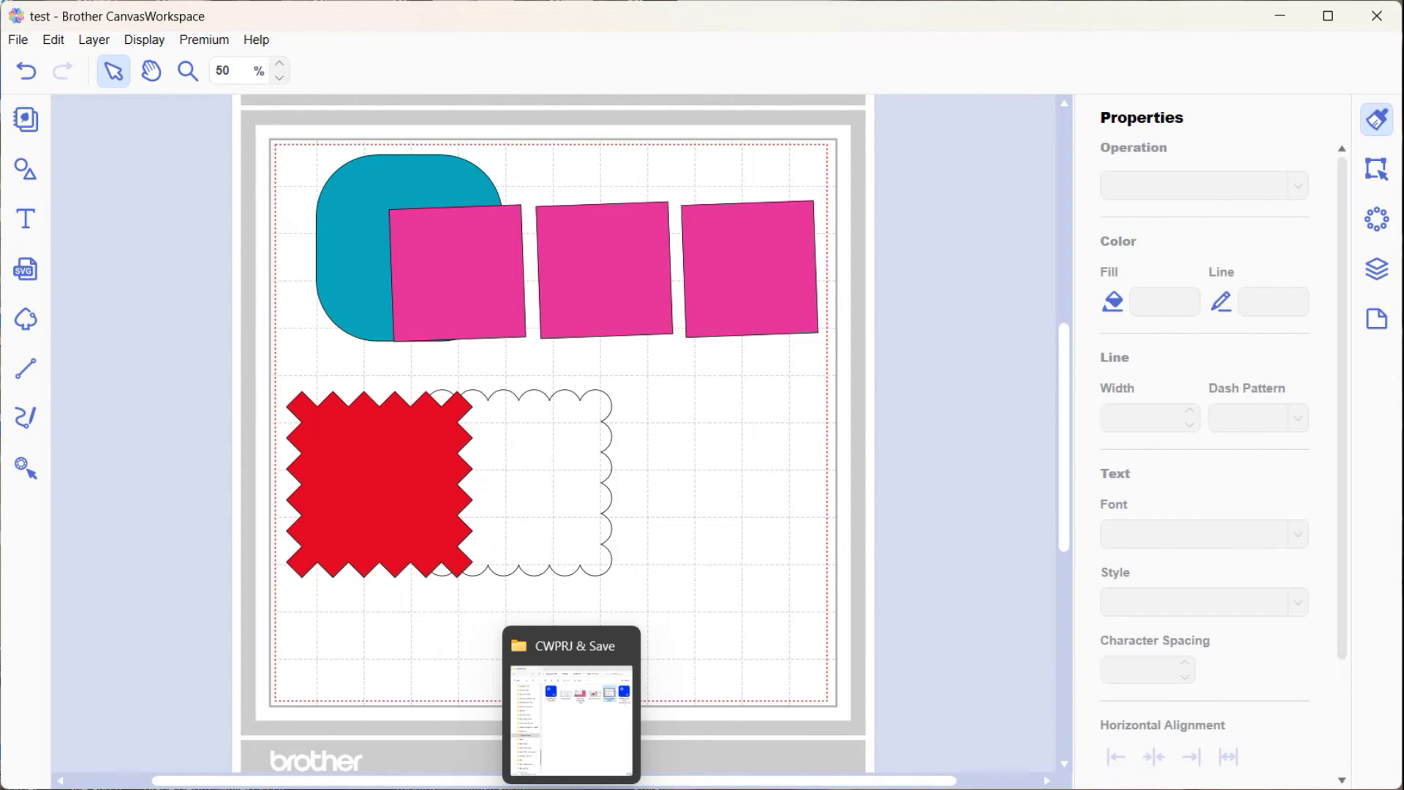
pyautogui.click(11, 35)
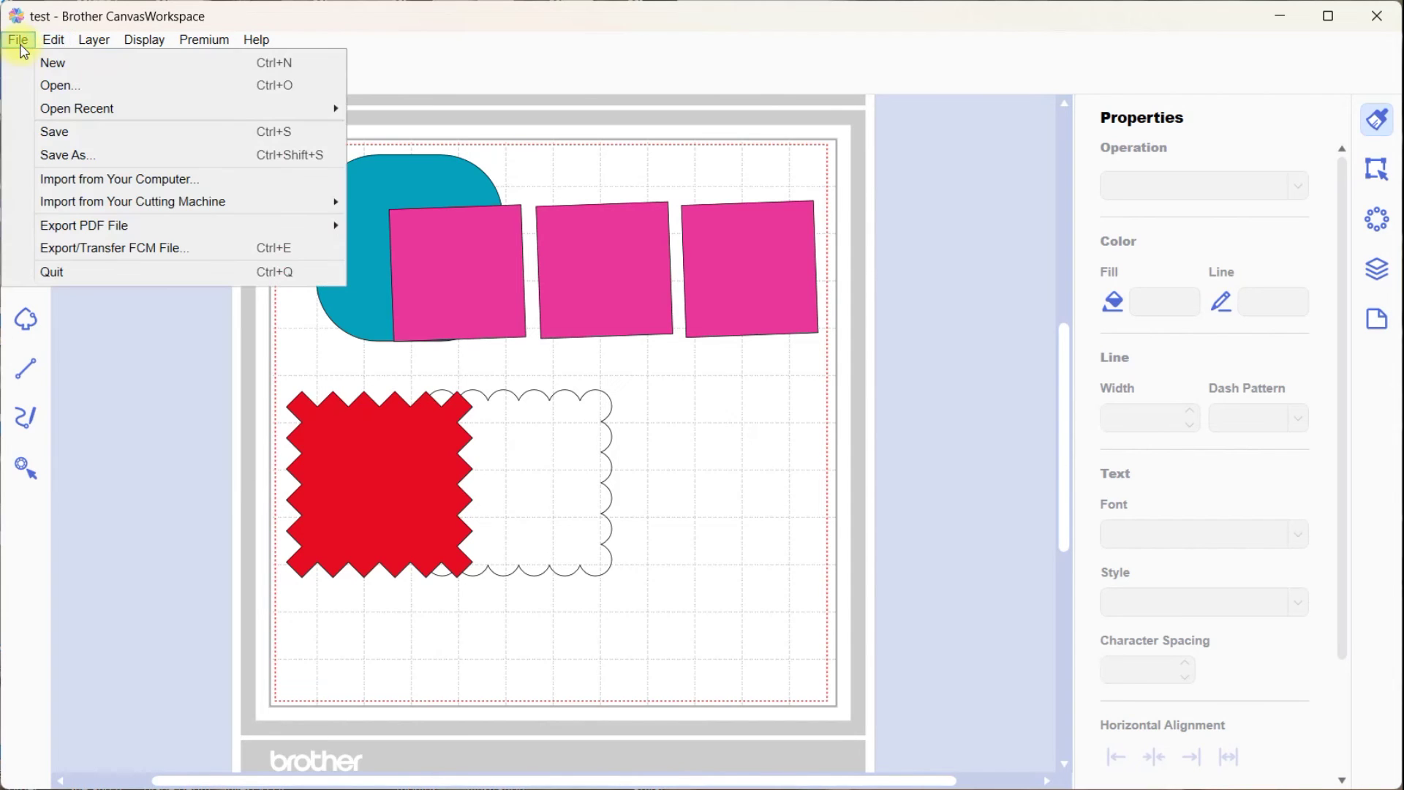
pyautogui.click(51, 65)
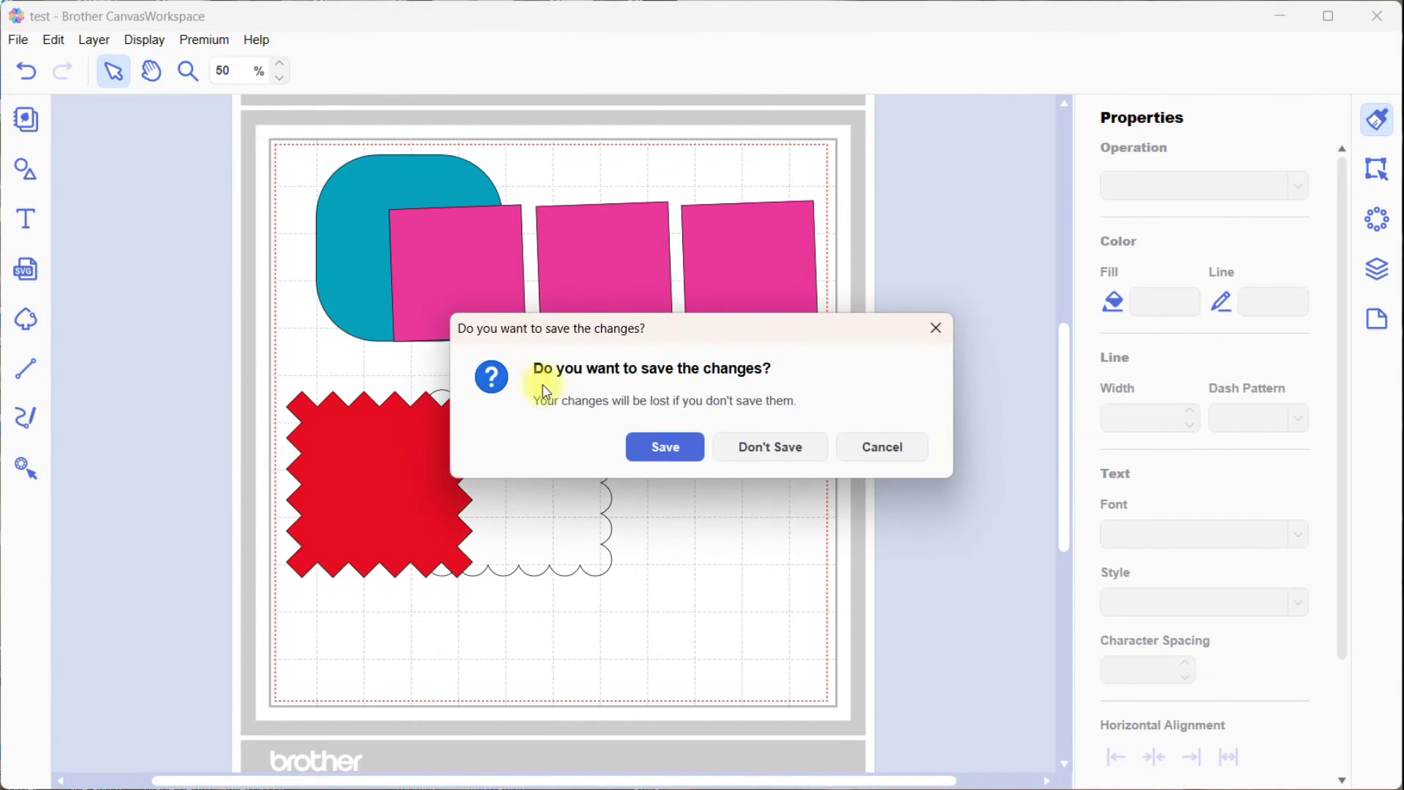
pyautogui.click(778, 458)
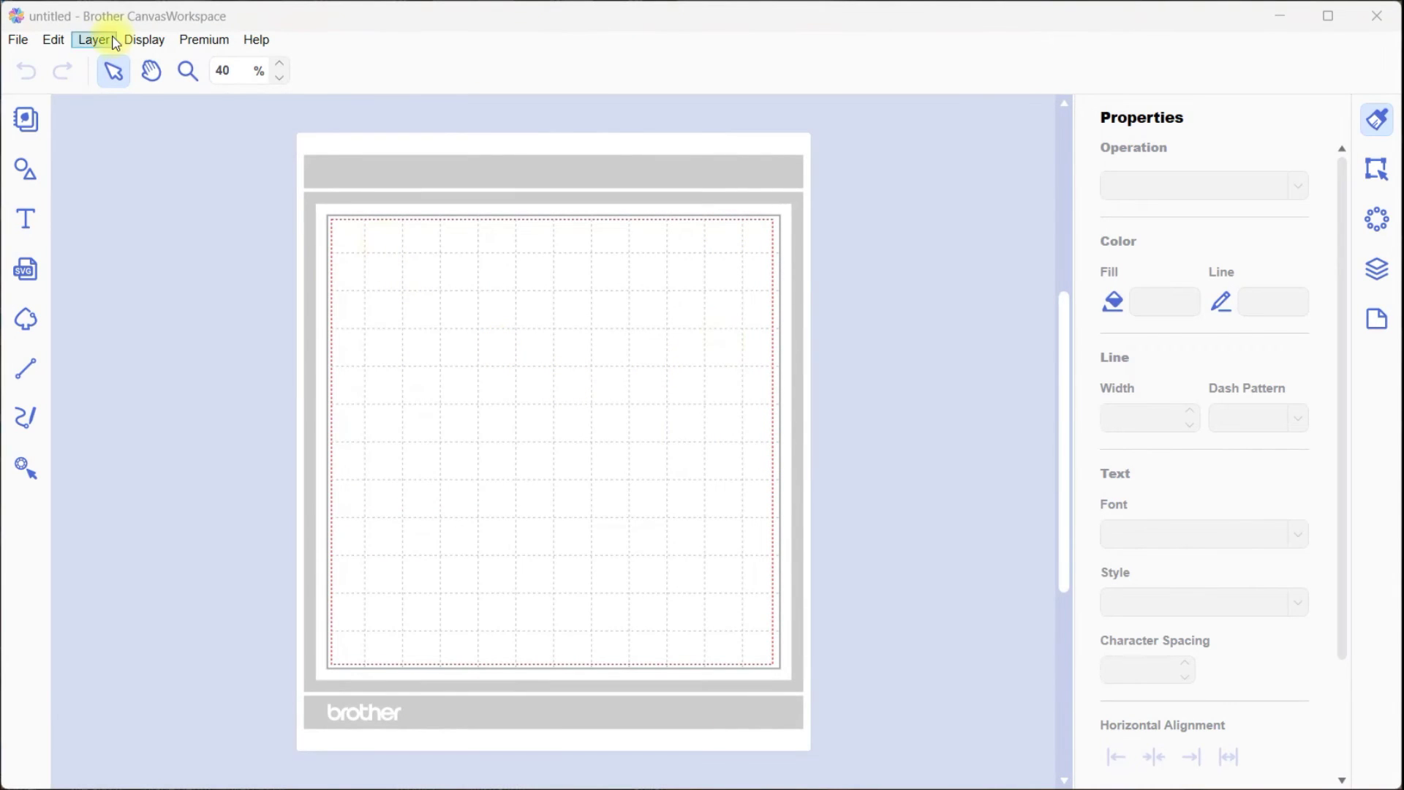
# - Reopen test.cwprj from Open Recent and show its Layers list
pyautogui.click(22, 42)
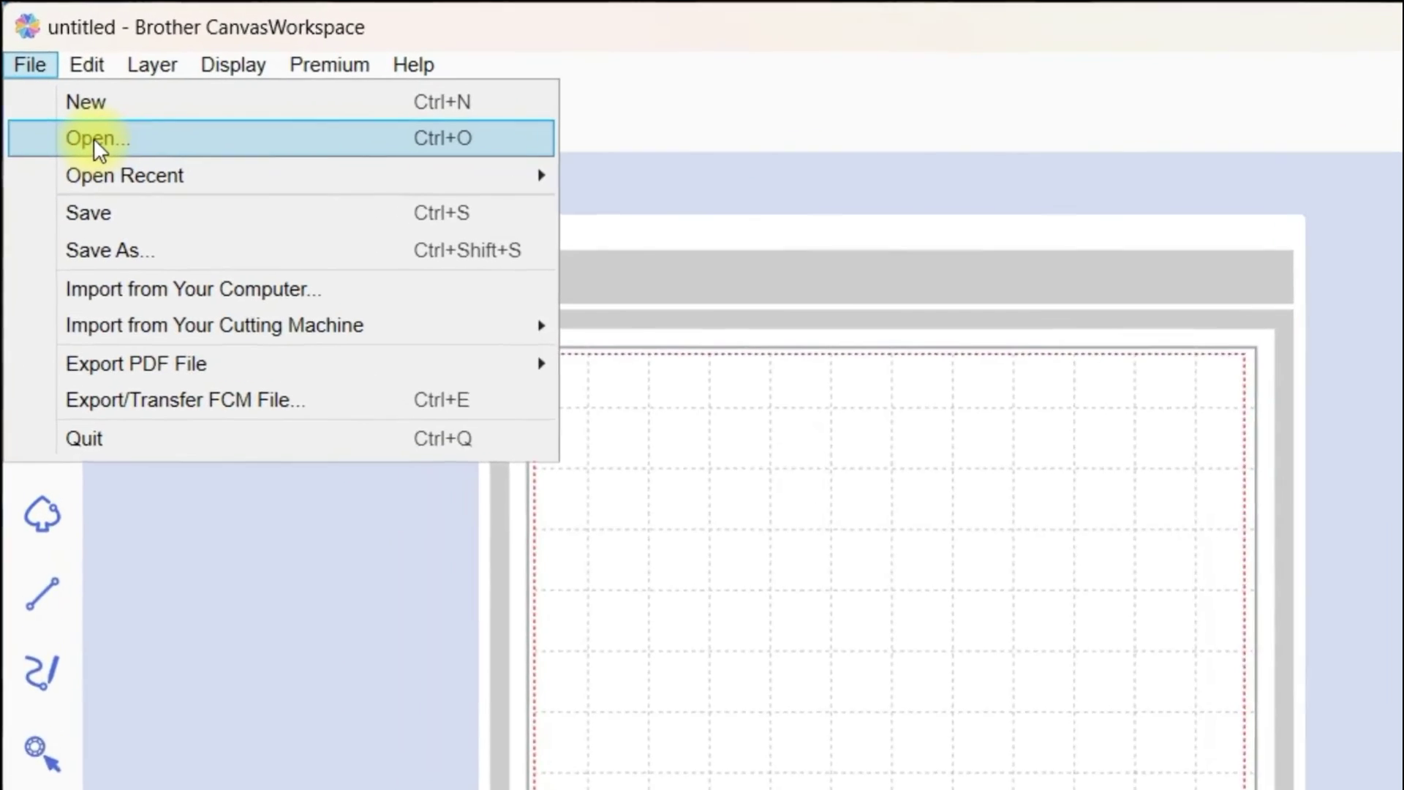
pyautogui.moveTo(101, 173)
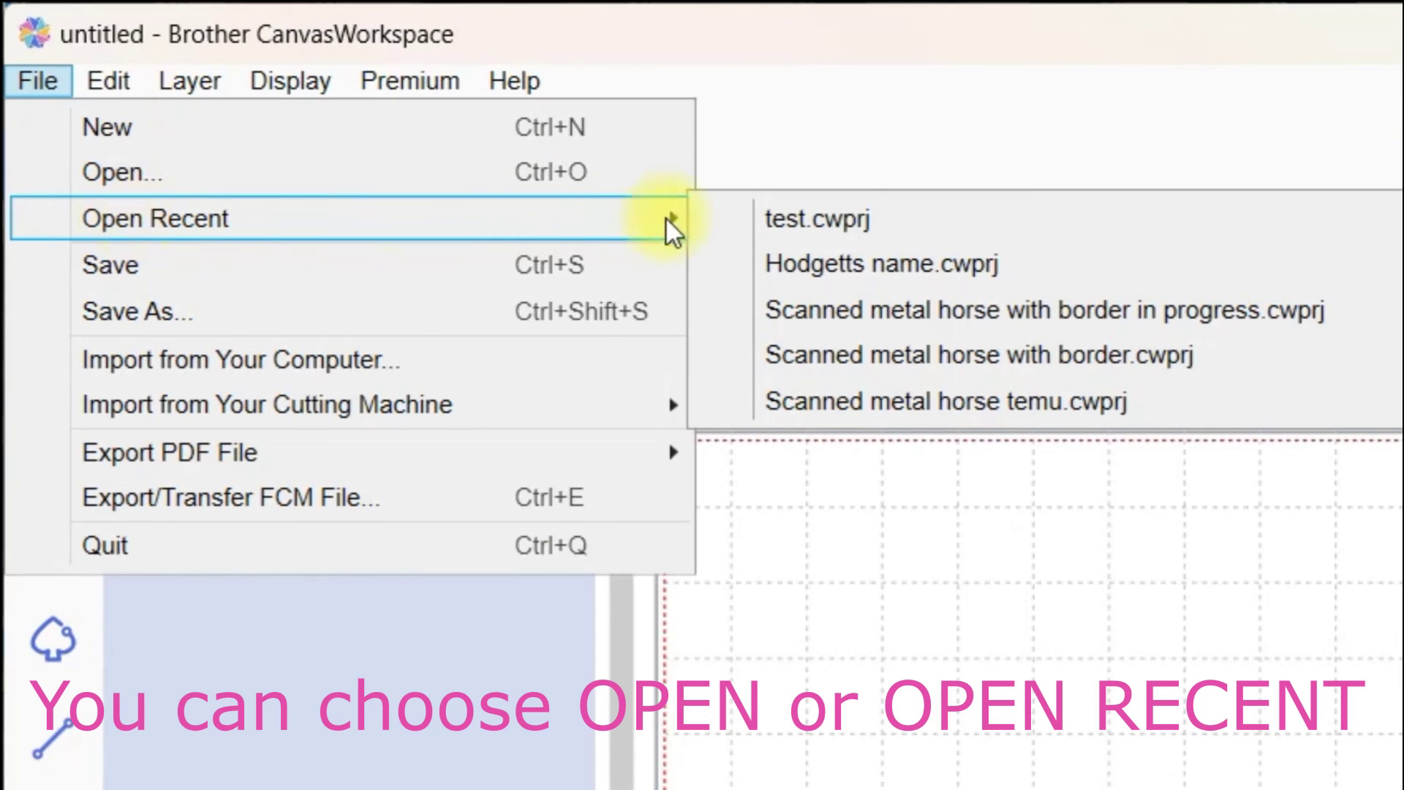
pyautogui.click(834, 218)
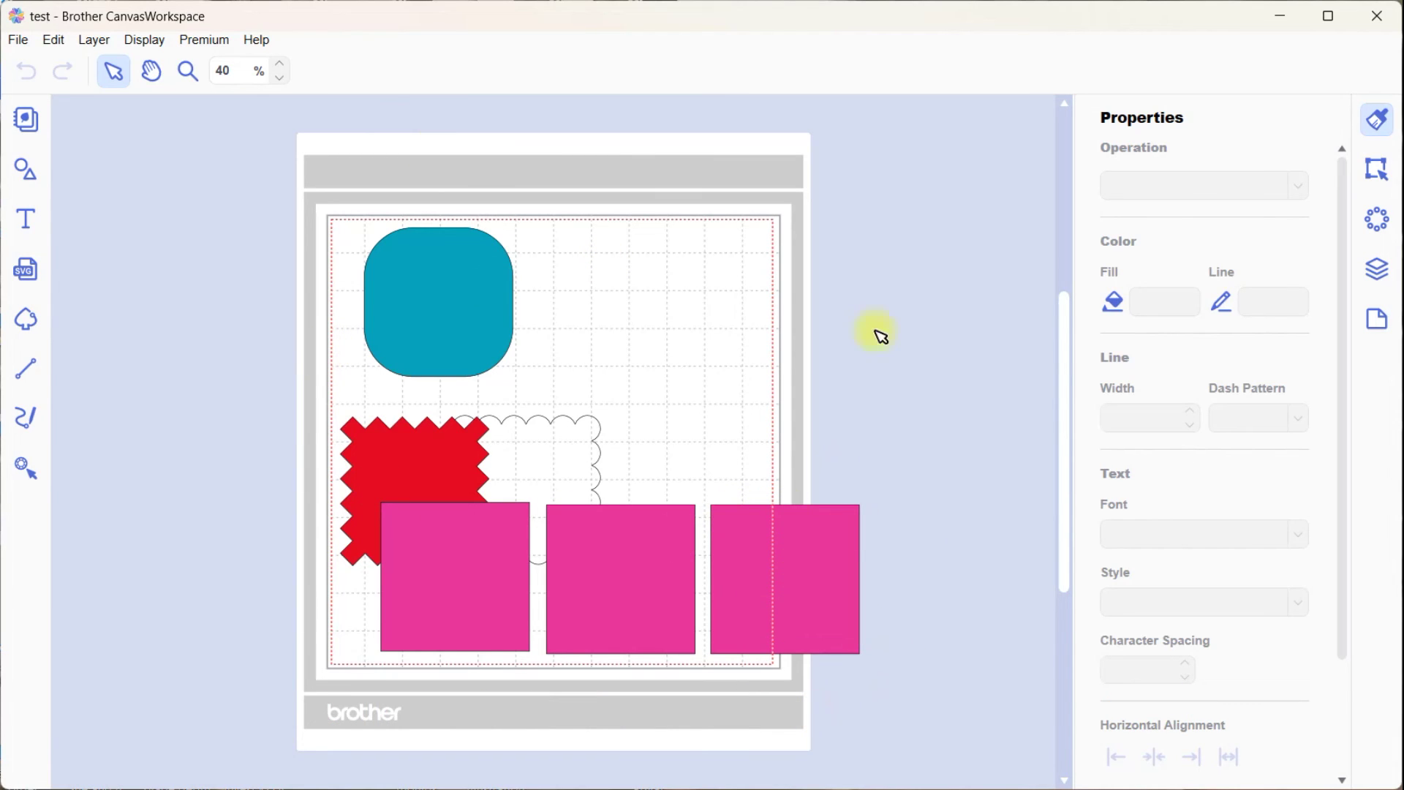
pyautogui.click(1380, 268)
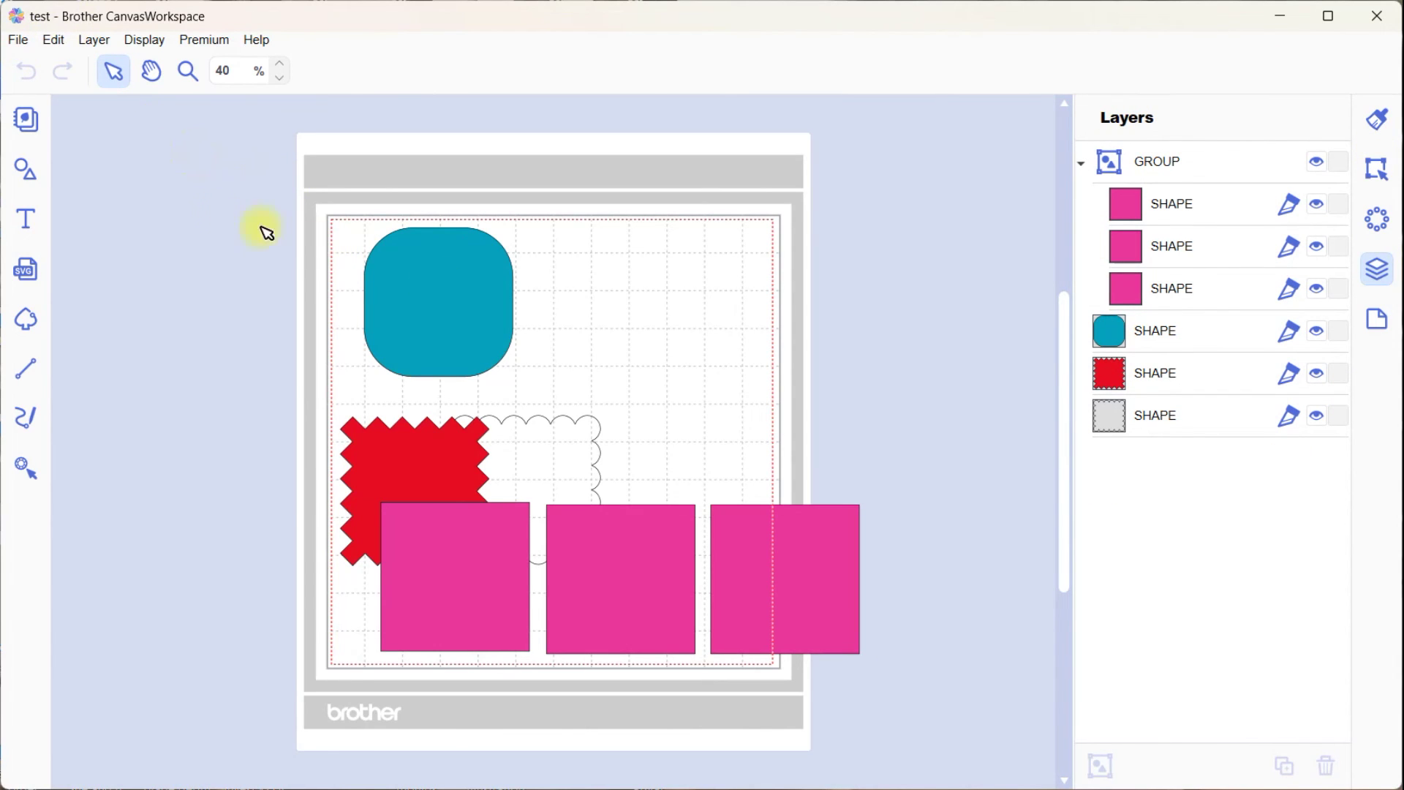
# - Select all shapes, shift them right, and import 'test FCM' from the computer
pyautogui.moveTo(209, 206); pyautogui.dragTo(909, 717)
pyautogui.moveTo(658, 620); pyautogui.dragTo(958, 645)
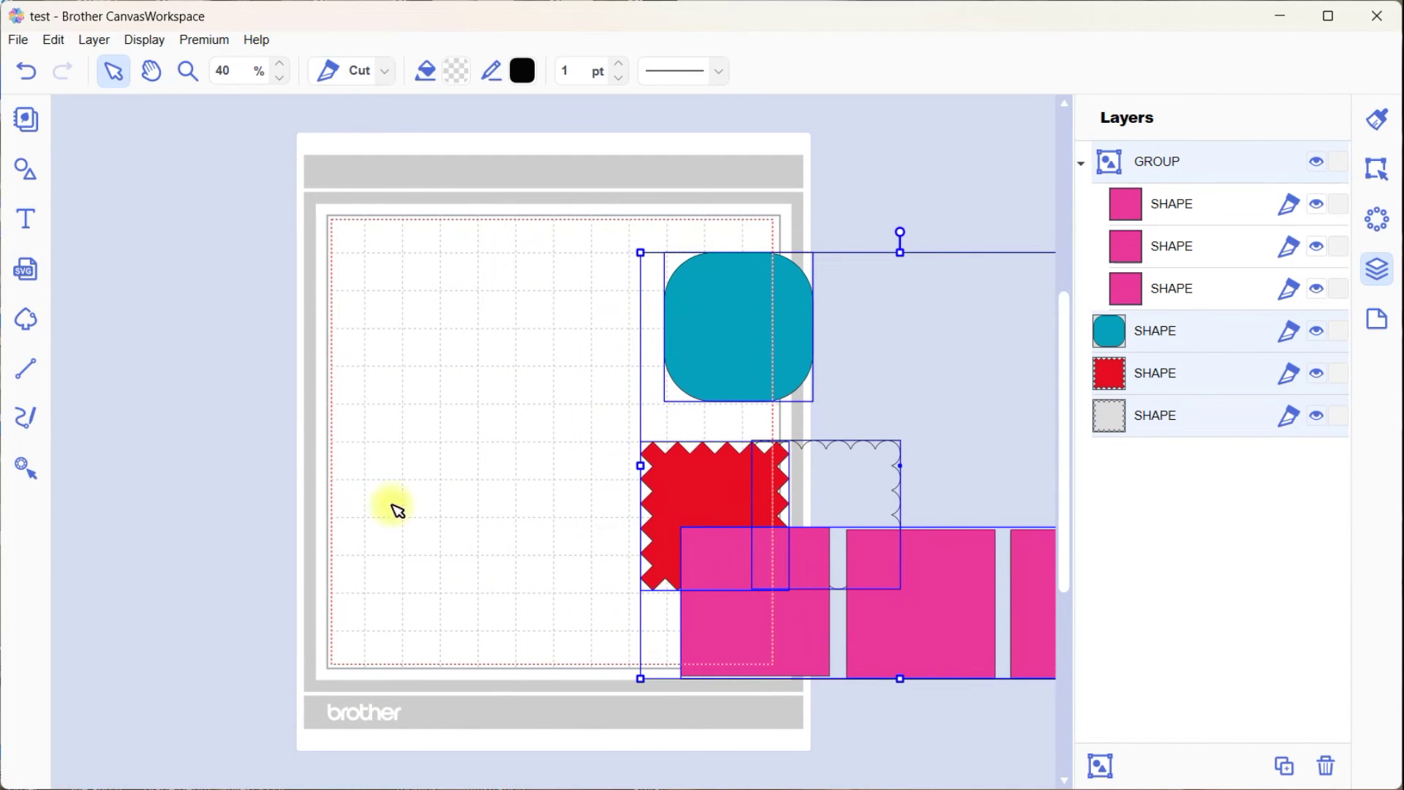
pyautogui.click(18, 44)
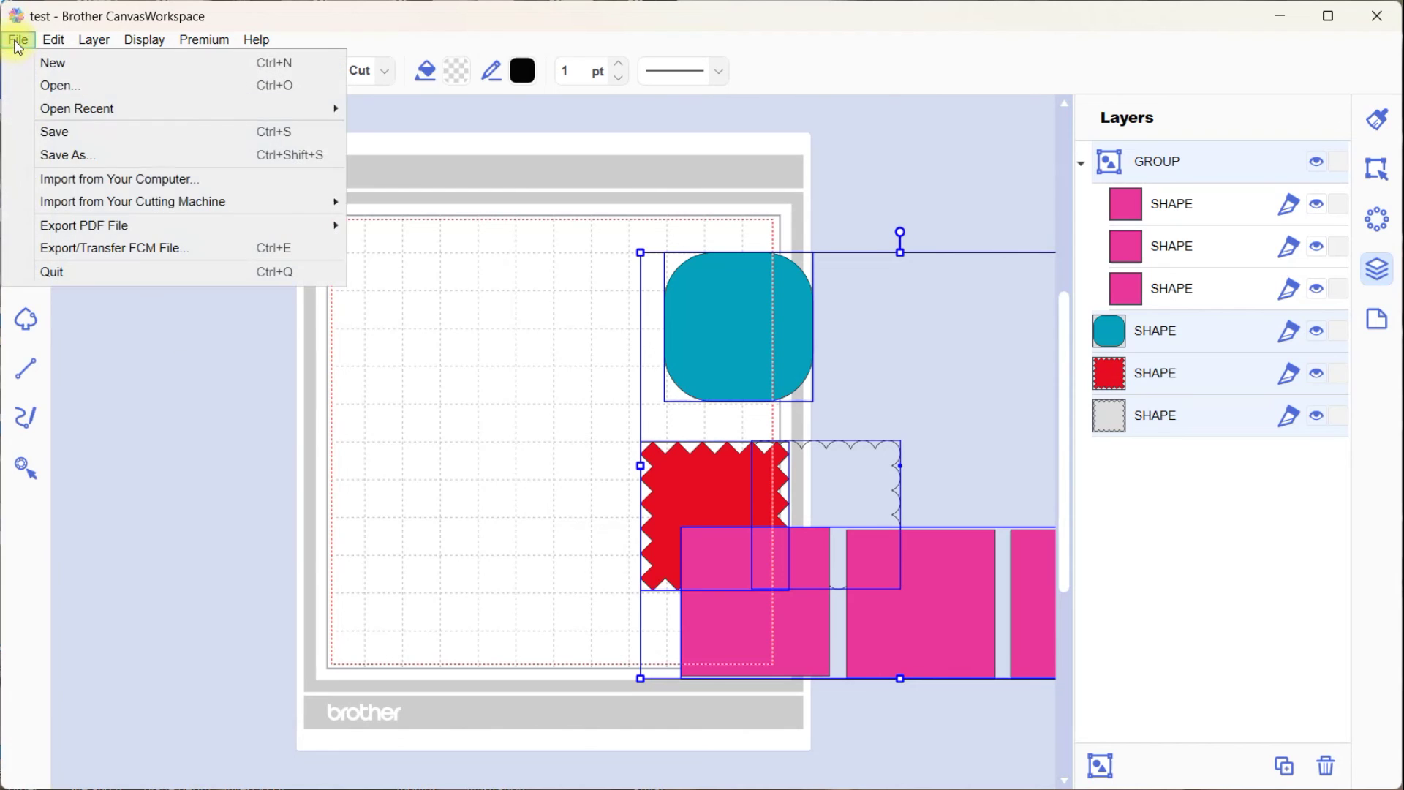
pyautogui.click(117, 182)
pyautogui.click(314, 201)
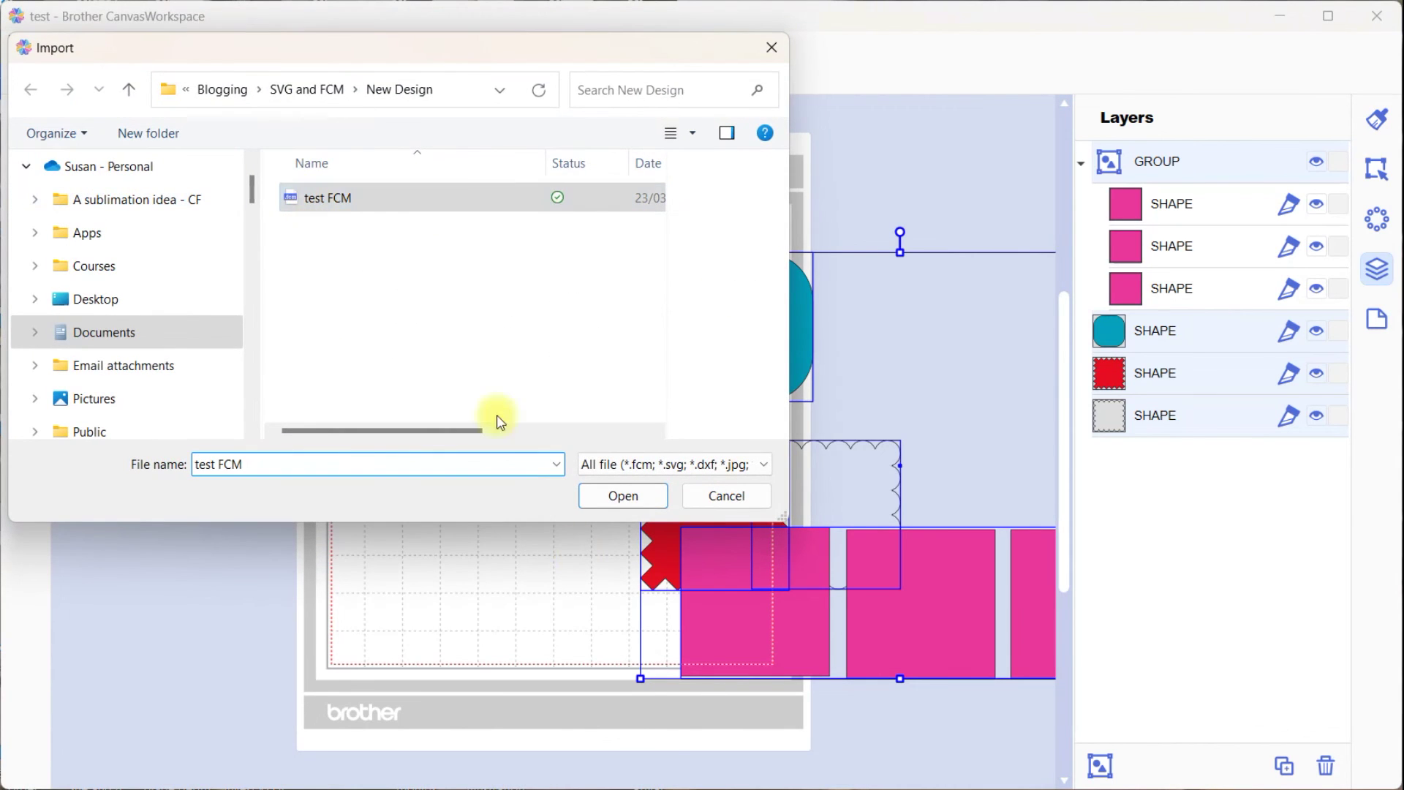
pyautogui.click(622, 503)
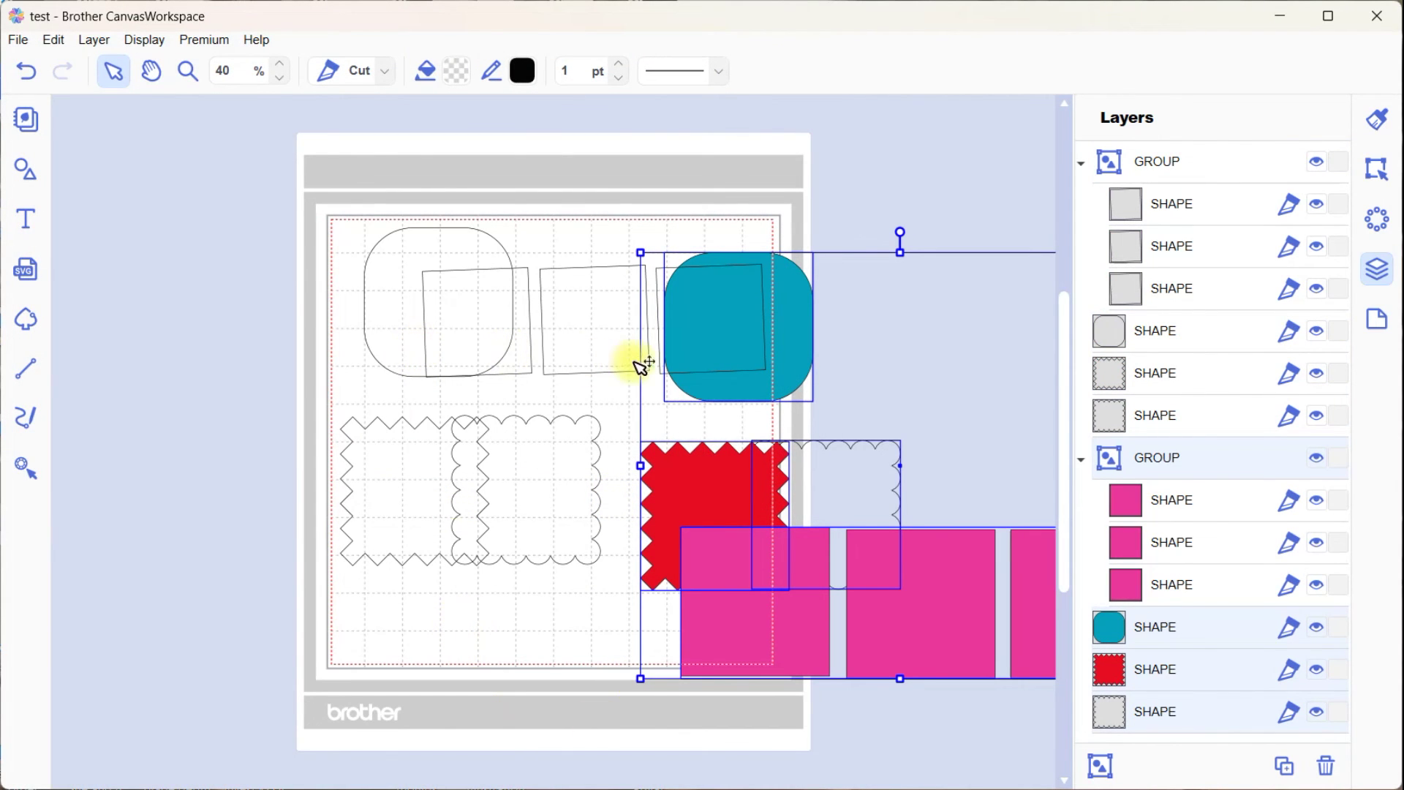
# - Undo the stray move, select the pink GROUP through the last SHAPE layer, and drag them off the mat right
pyautogui.moveTo(891, 671); pyautogui.dragTo(552, 625)
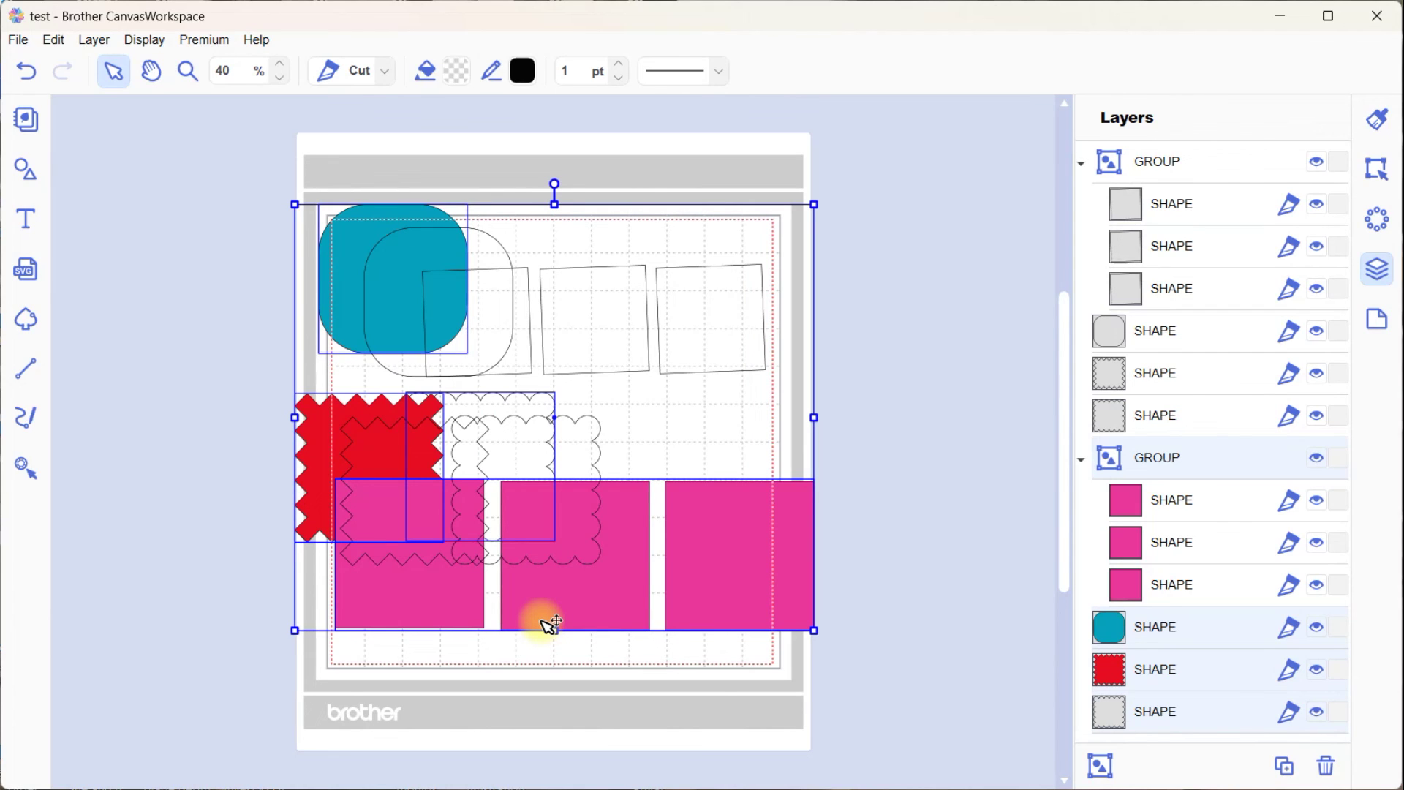
pyautogui.moveTo(552, 625); pyautogui.dragTo(554, 624)
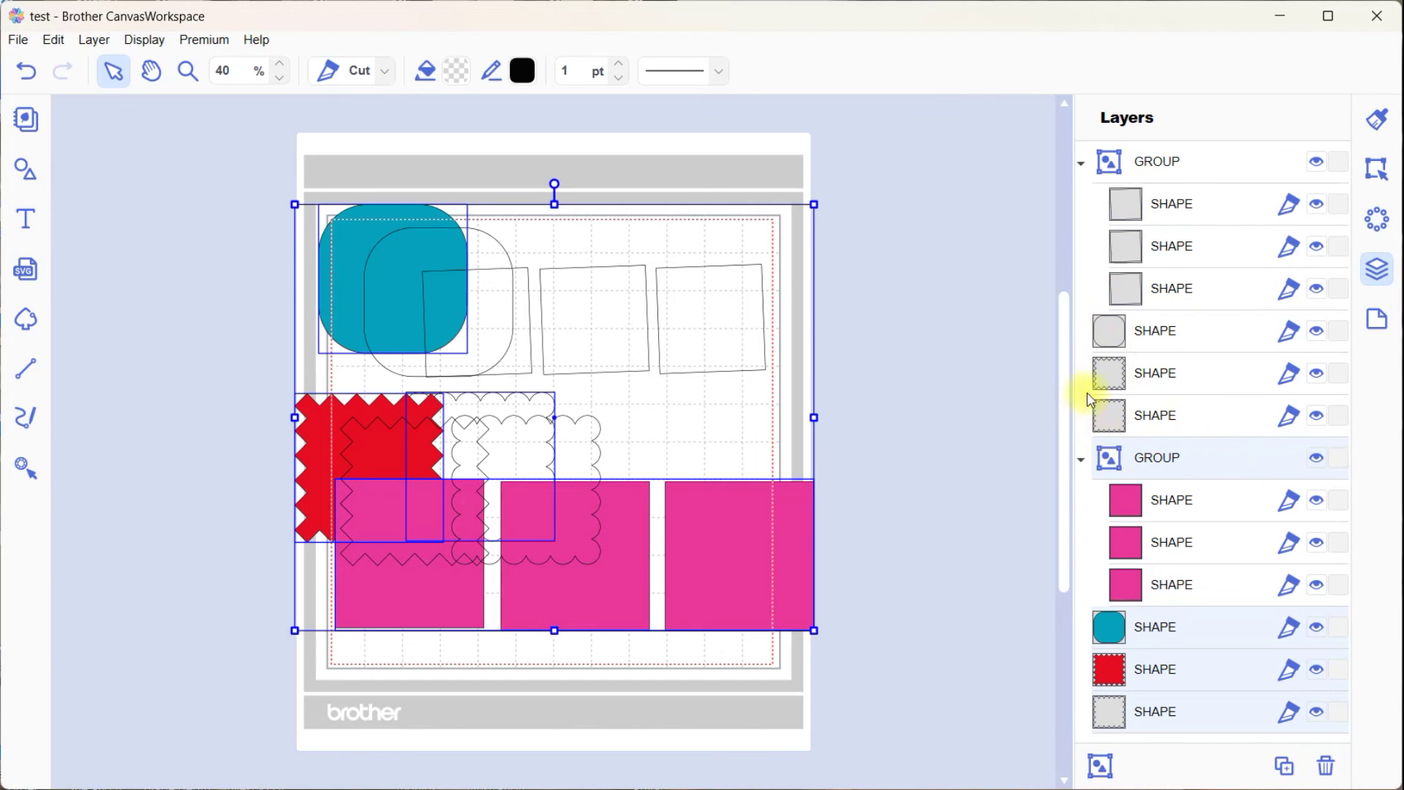
pyautogui.hotkey('ctrl', 'z')
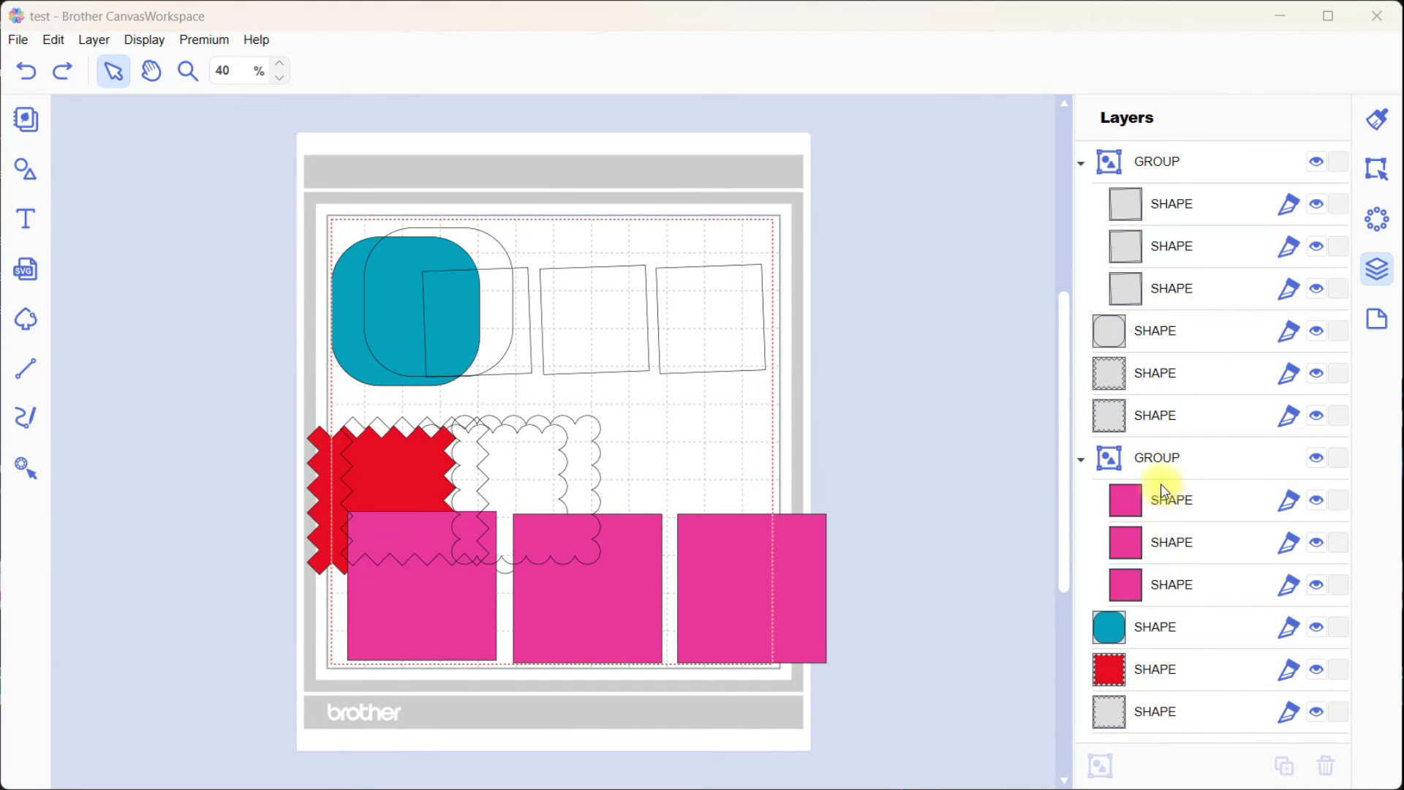
pyautogui.click(1158, 461)
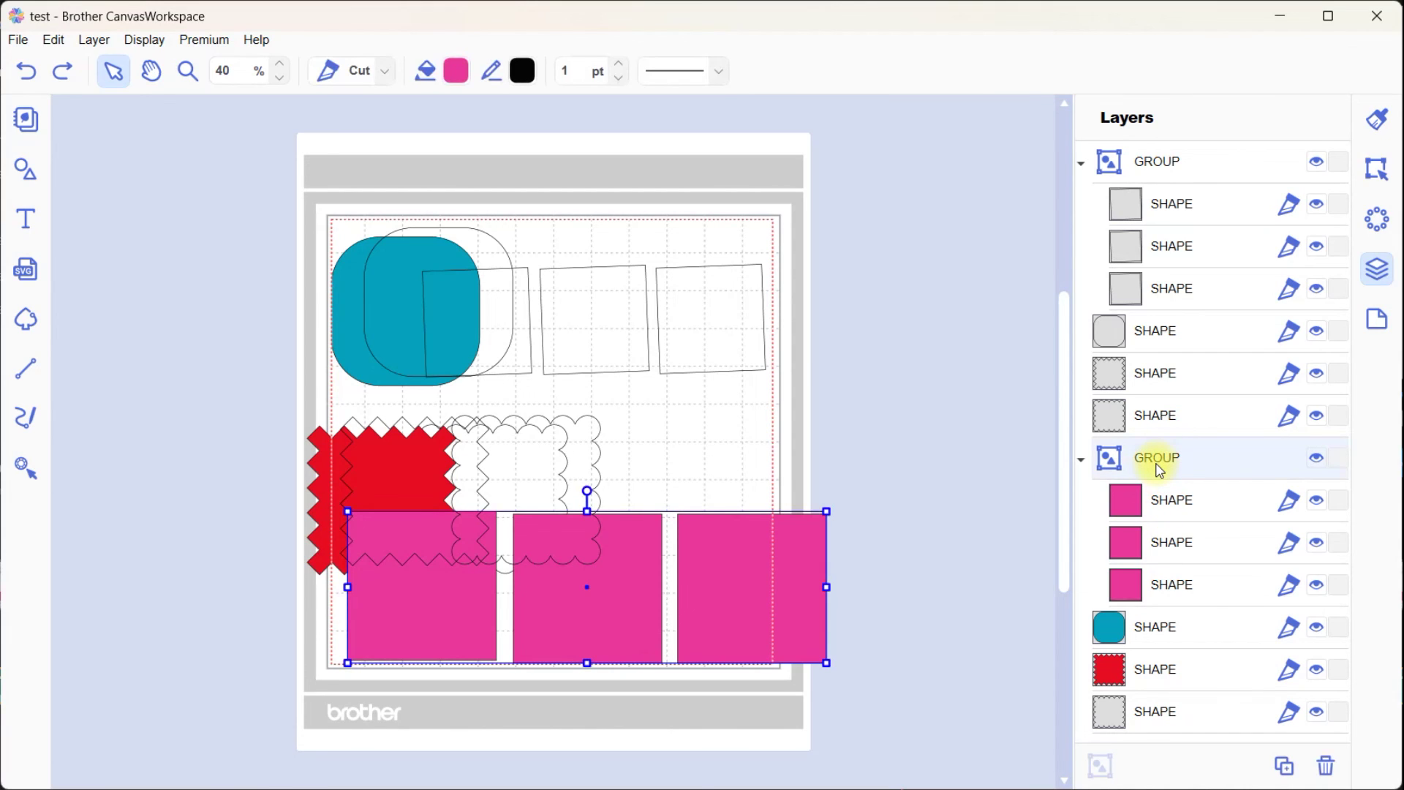
pyautogui.keyDown('shift'); pyautogui.click(1135, 720); pyautogui.keyUp('shift')
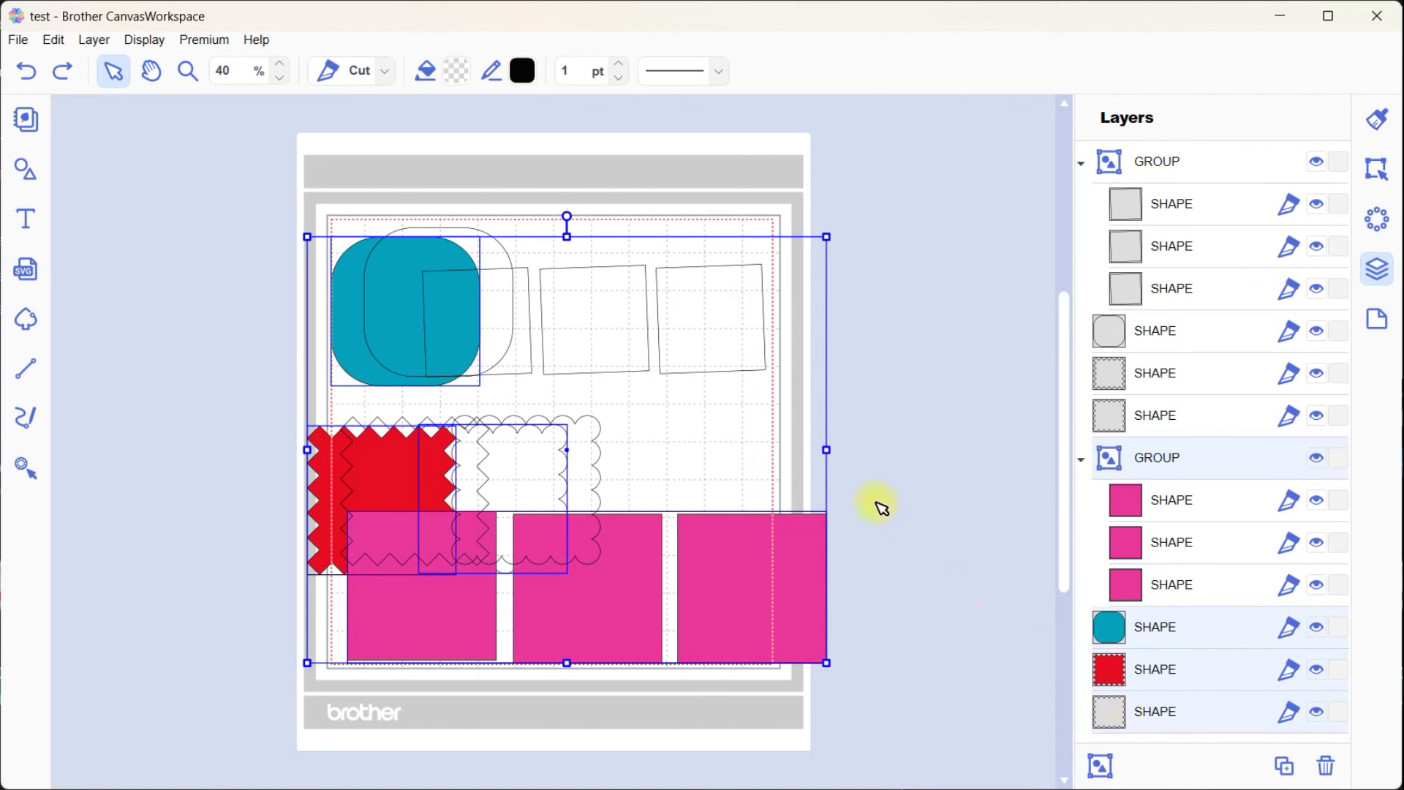
pyautogui.click(822, 564)
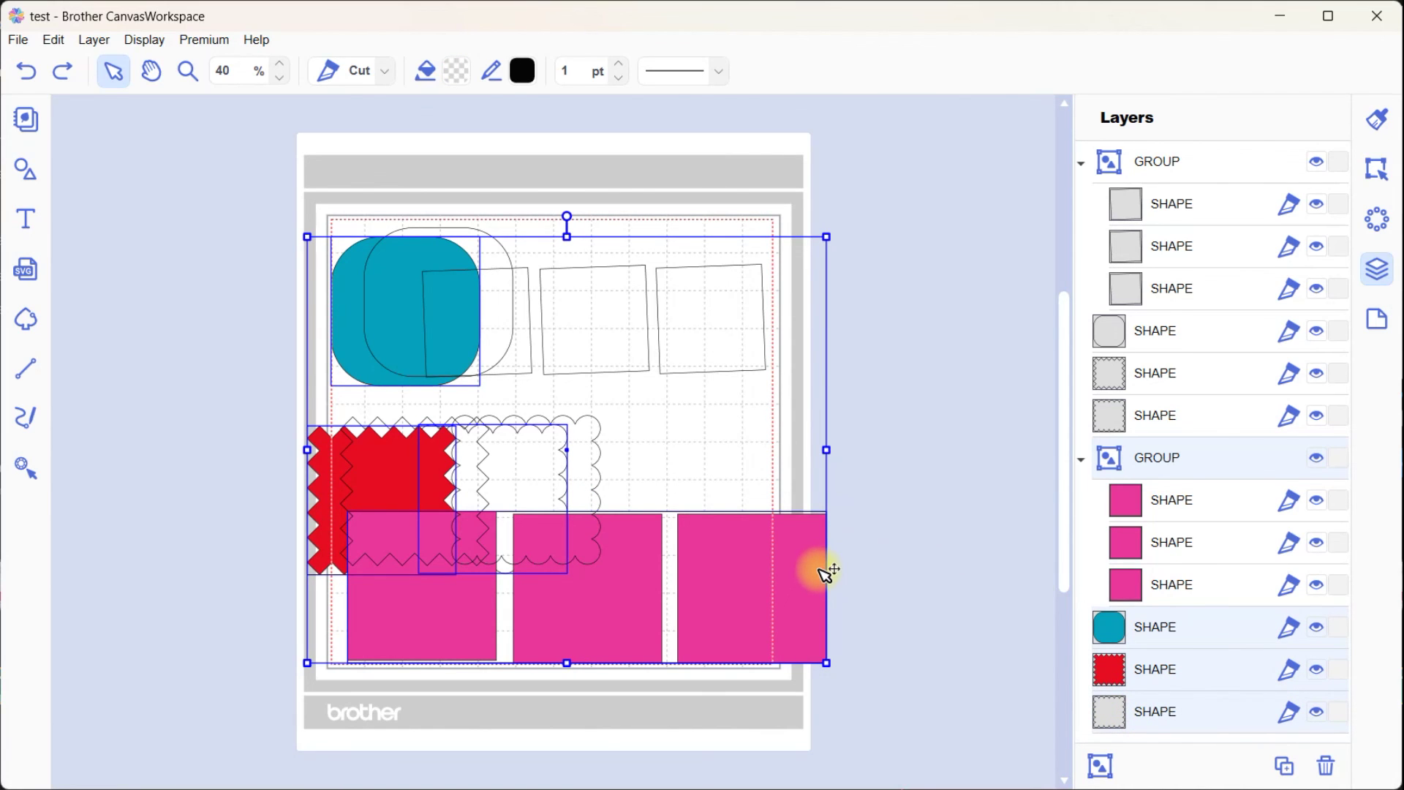
pyautogui.moveTo(829, 573); pyautogui.dragTo(1369, 562)
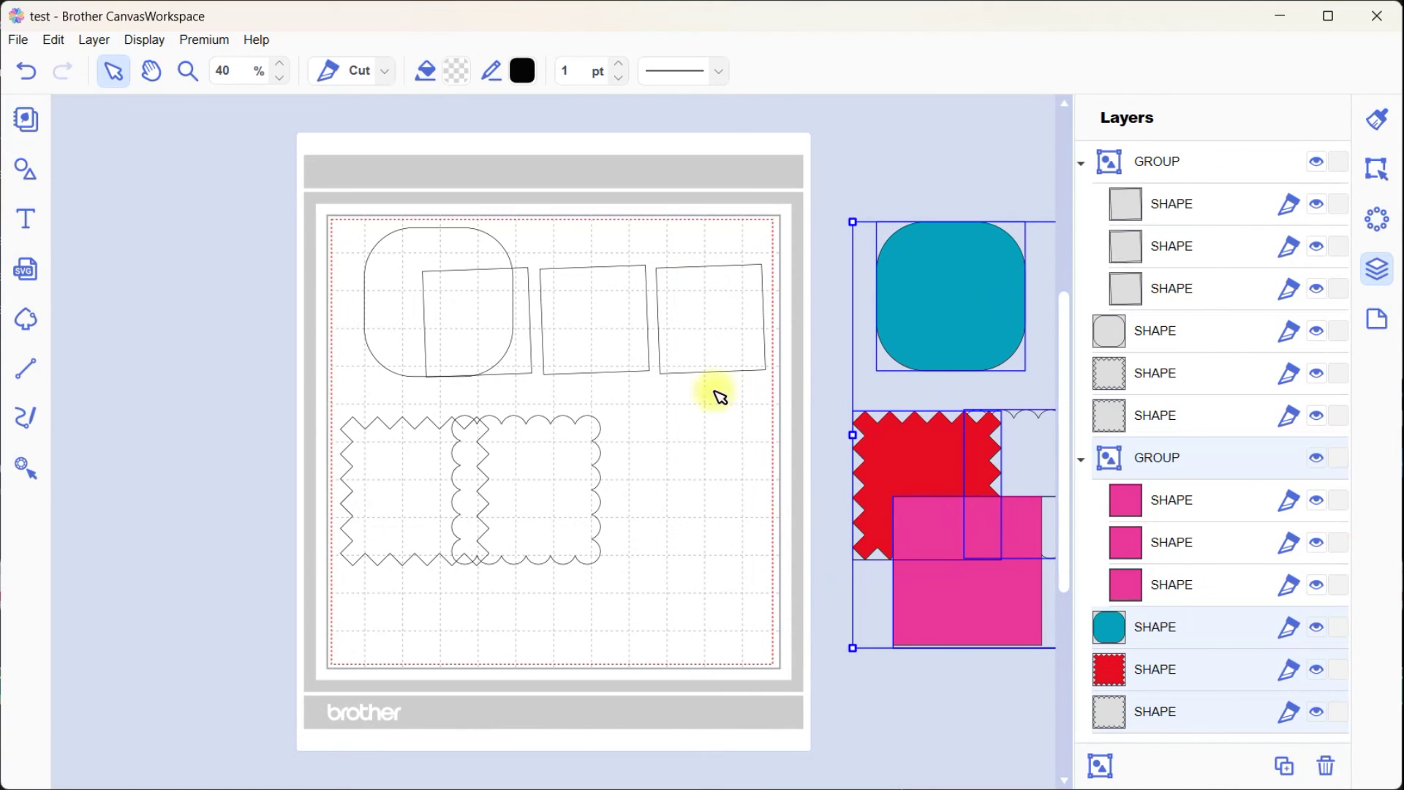